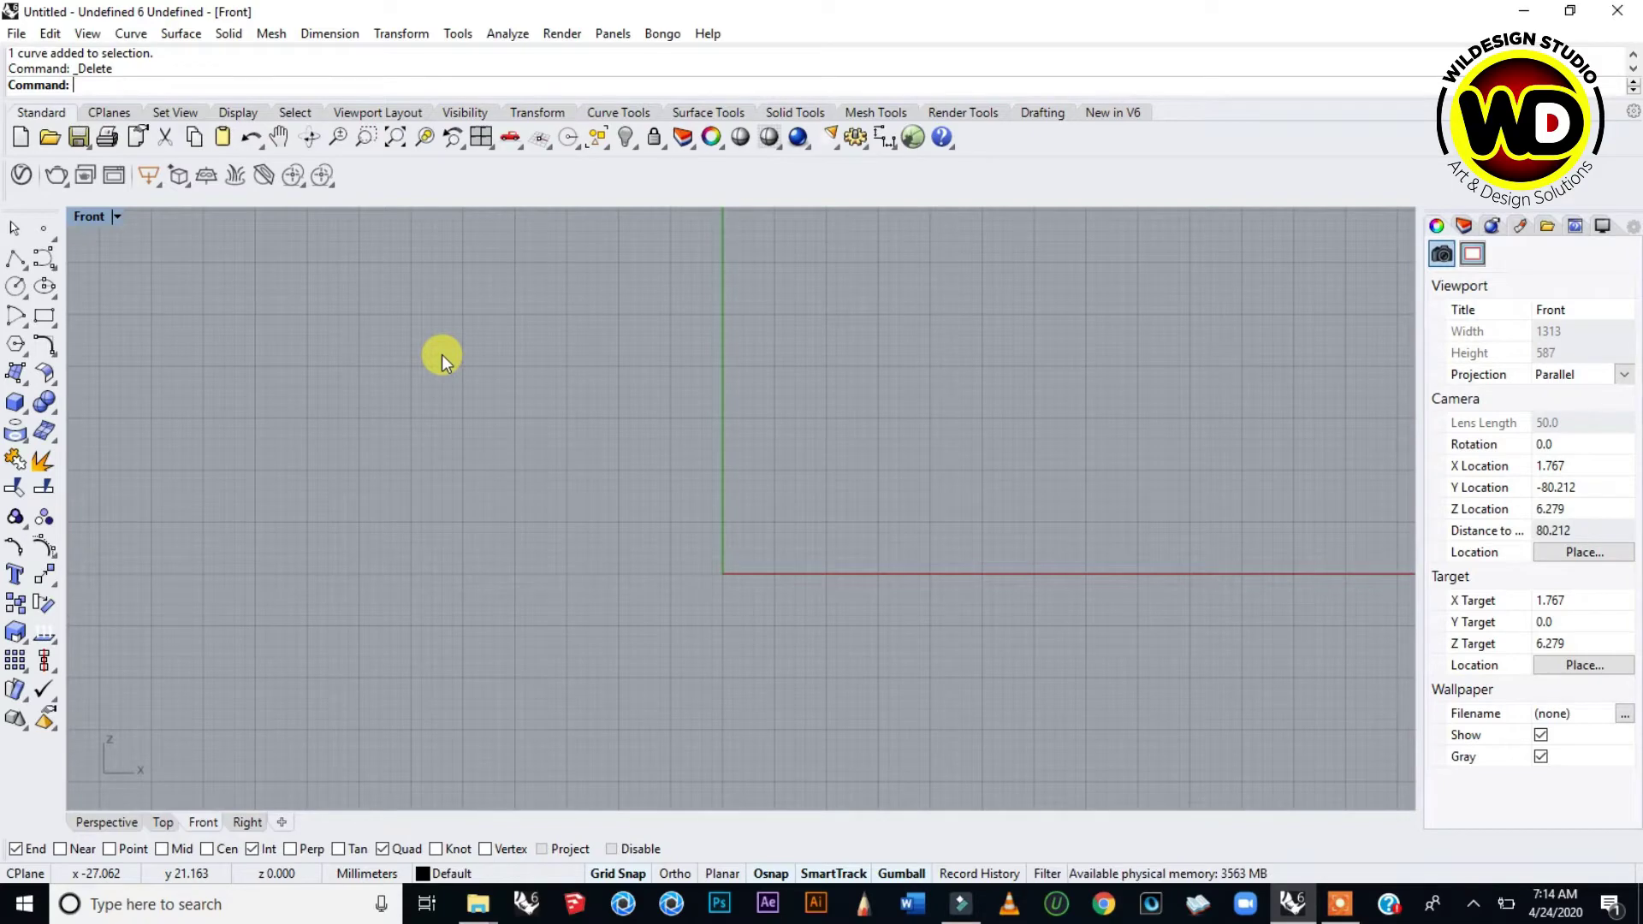
# - Pan the Front viewport so the origin sits lower, leaving drawing space above it
pyautogui.moveTo(459, 398); pyautogui.dragTo(461, 506, button='right')
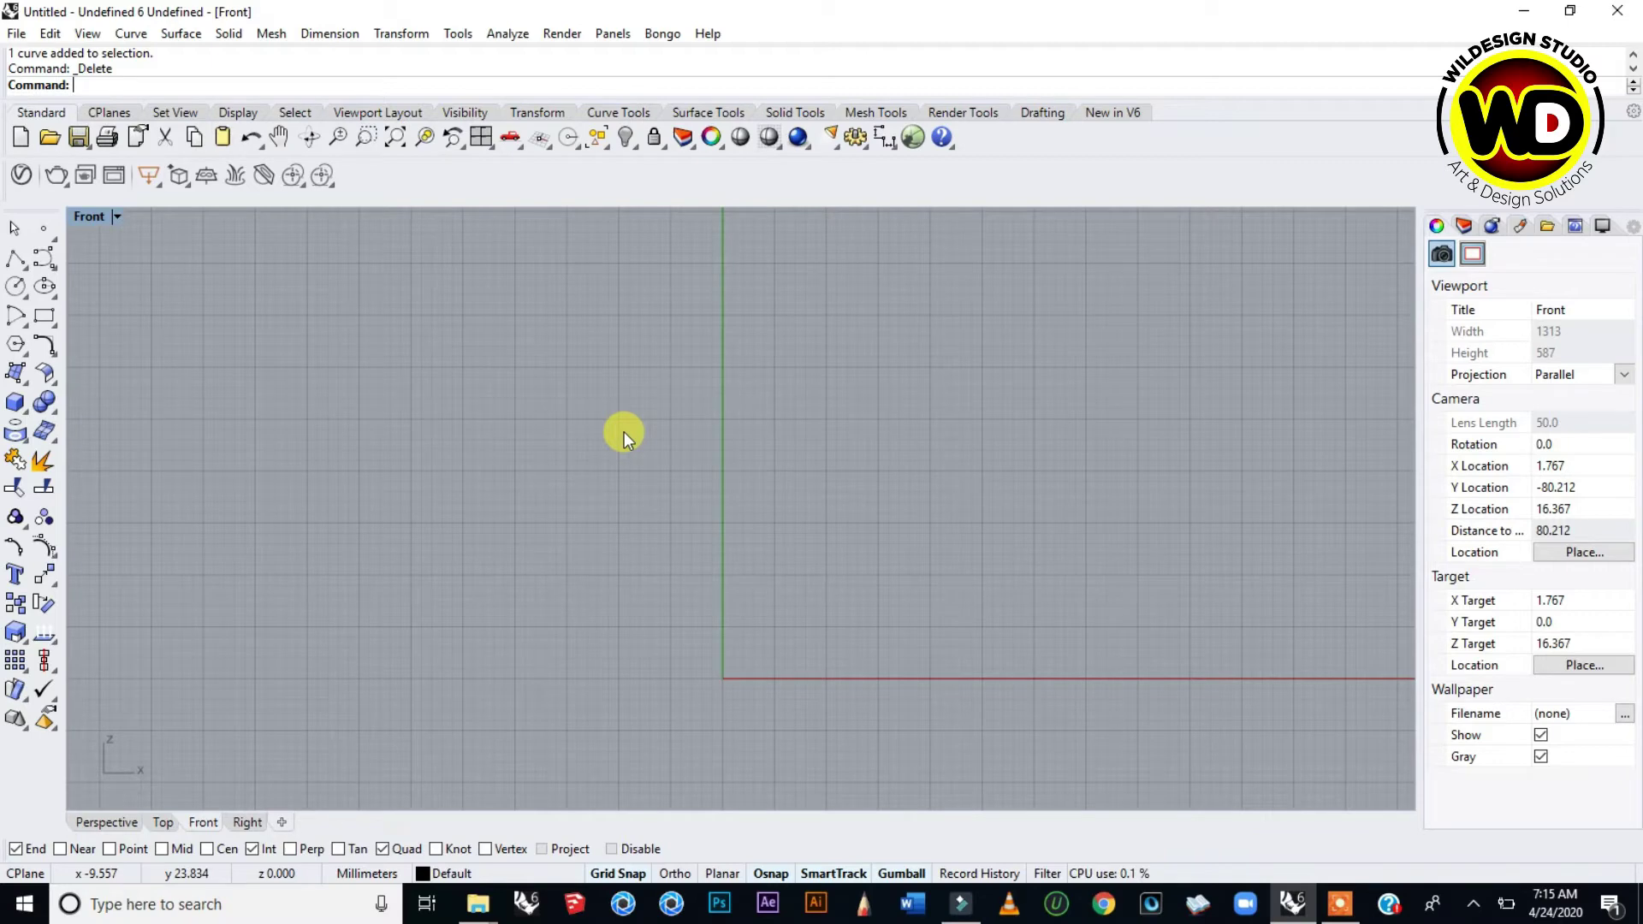
# - Draw a control-point curve down from the top, round the corner and along the base to the vertical axis
pyautogui.click(41, 257)
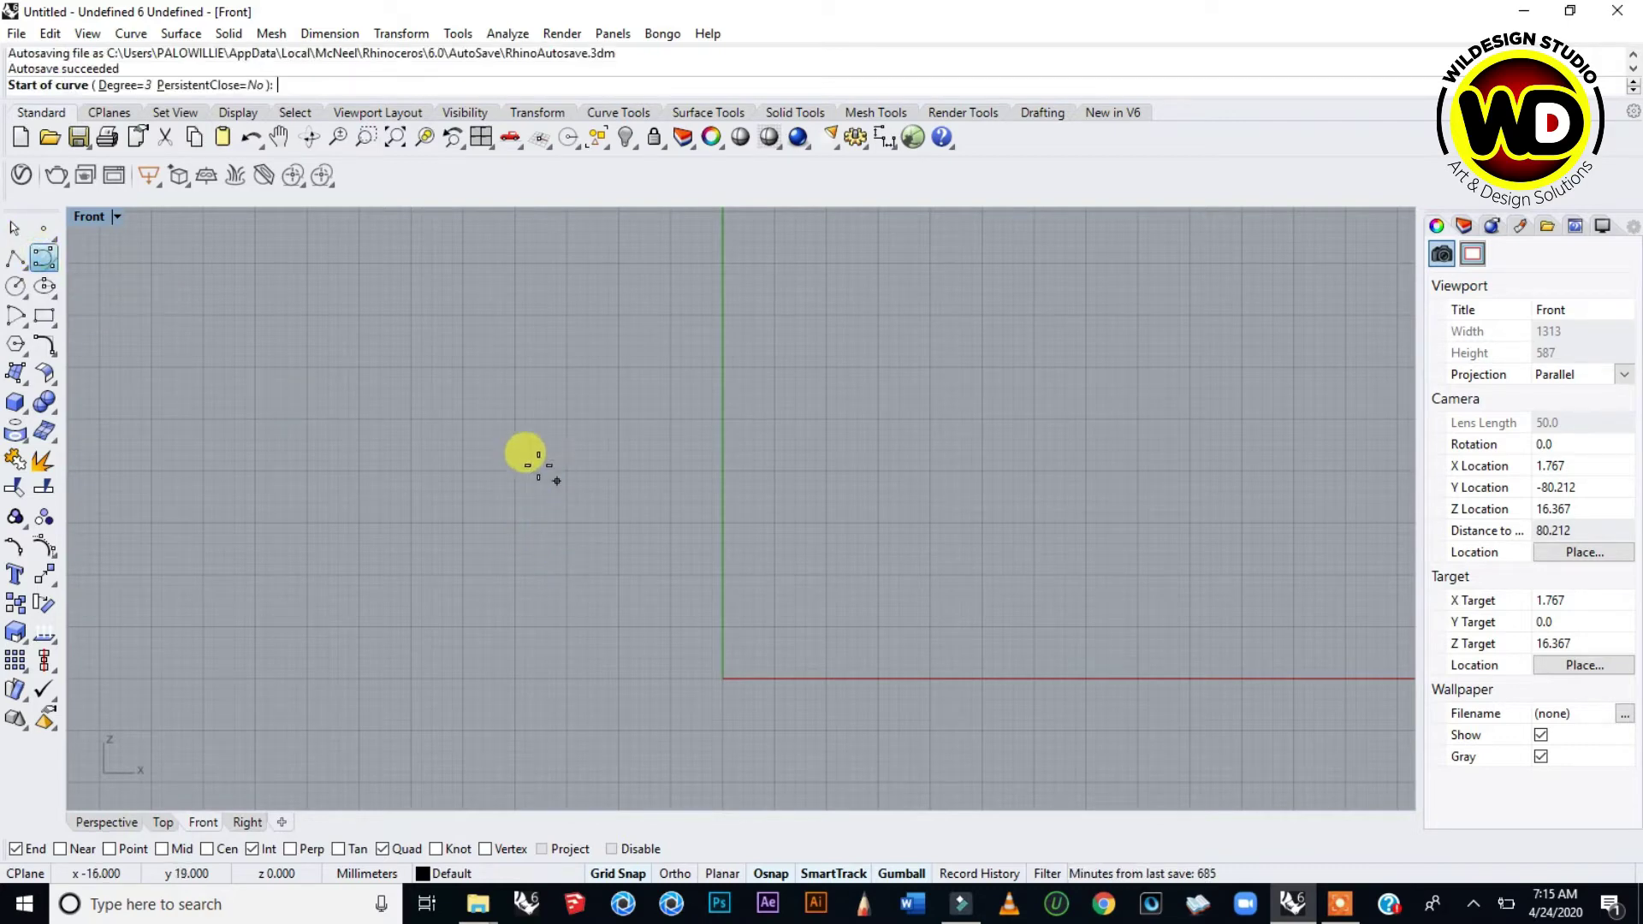
pyautogui.click(517, 422)
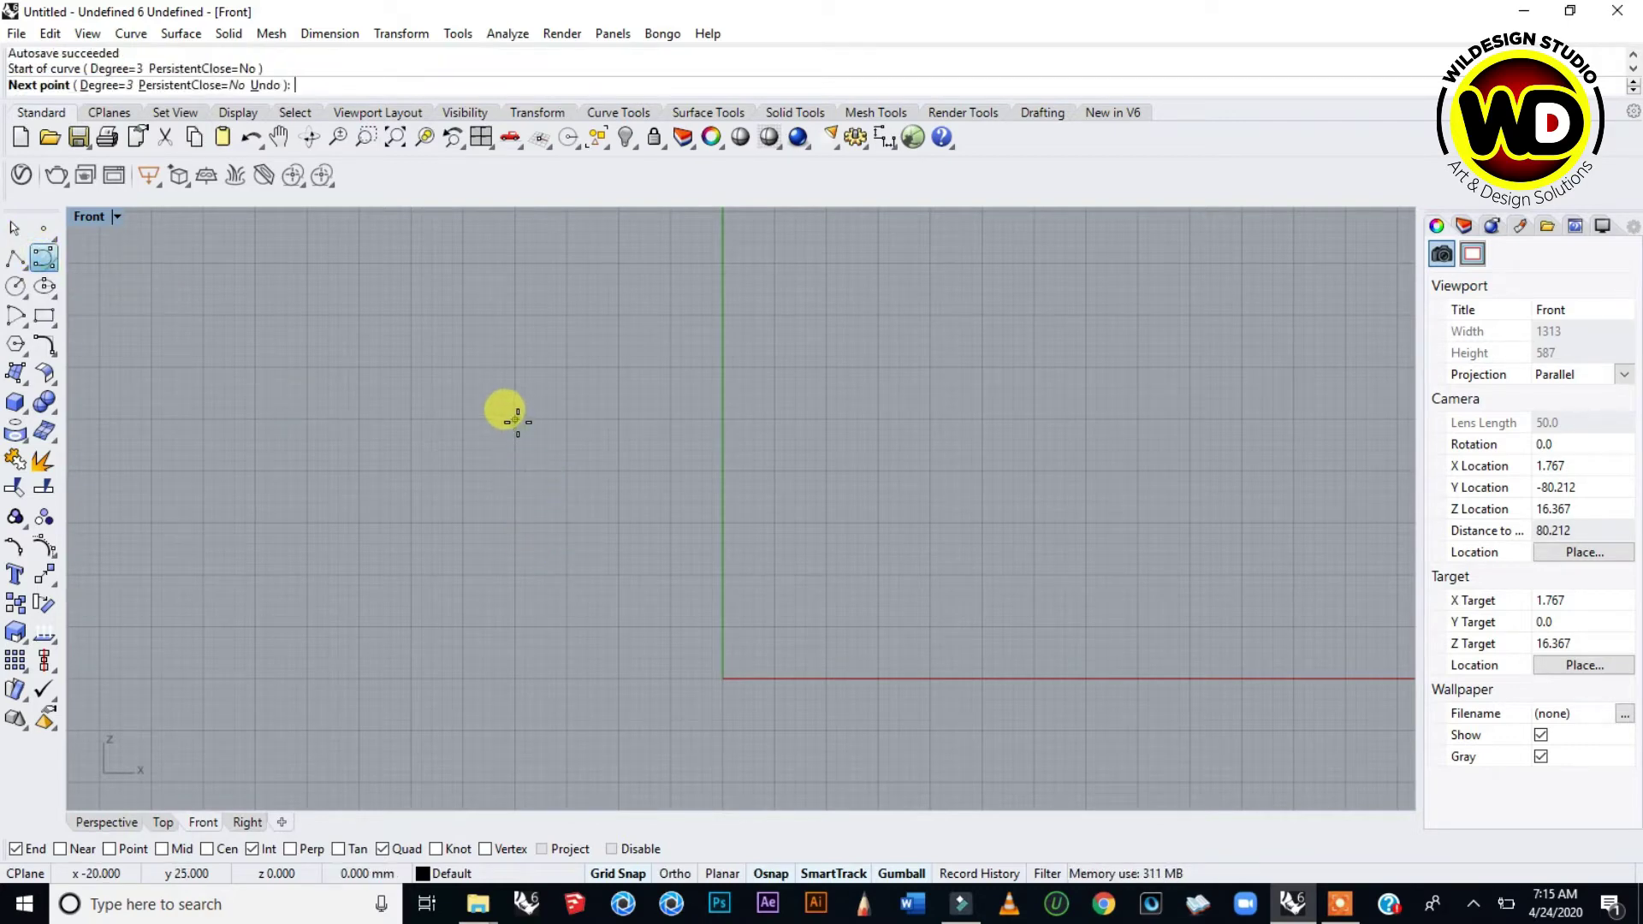
pyautogui.click(515, 616)
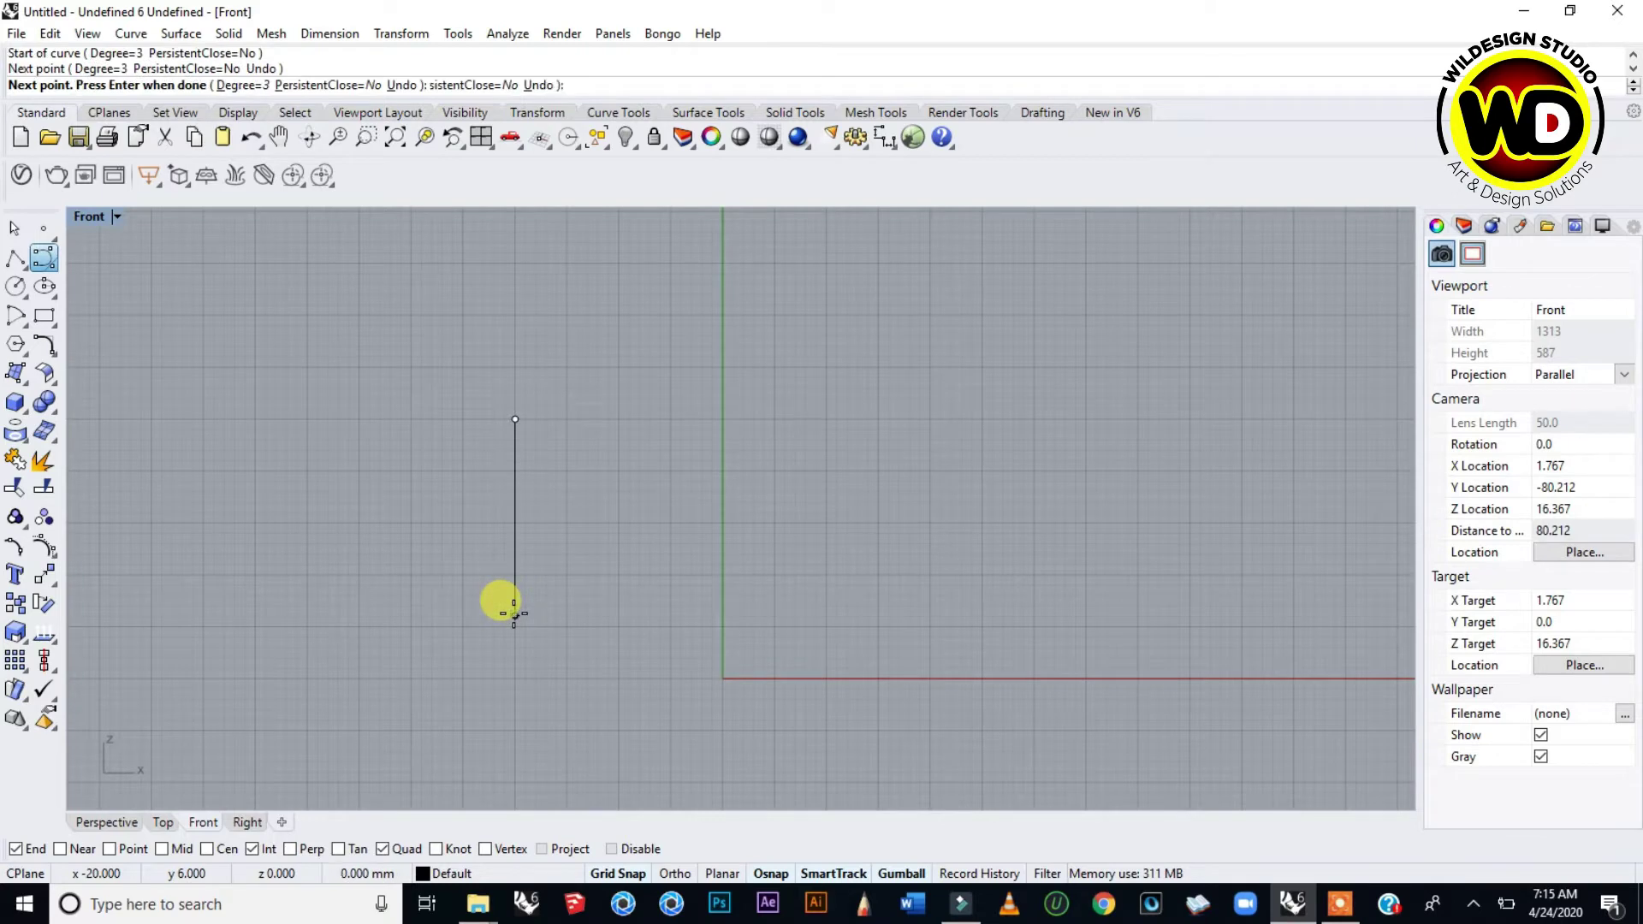
pyautogui.click(536, 677)
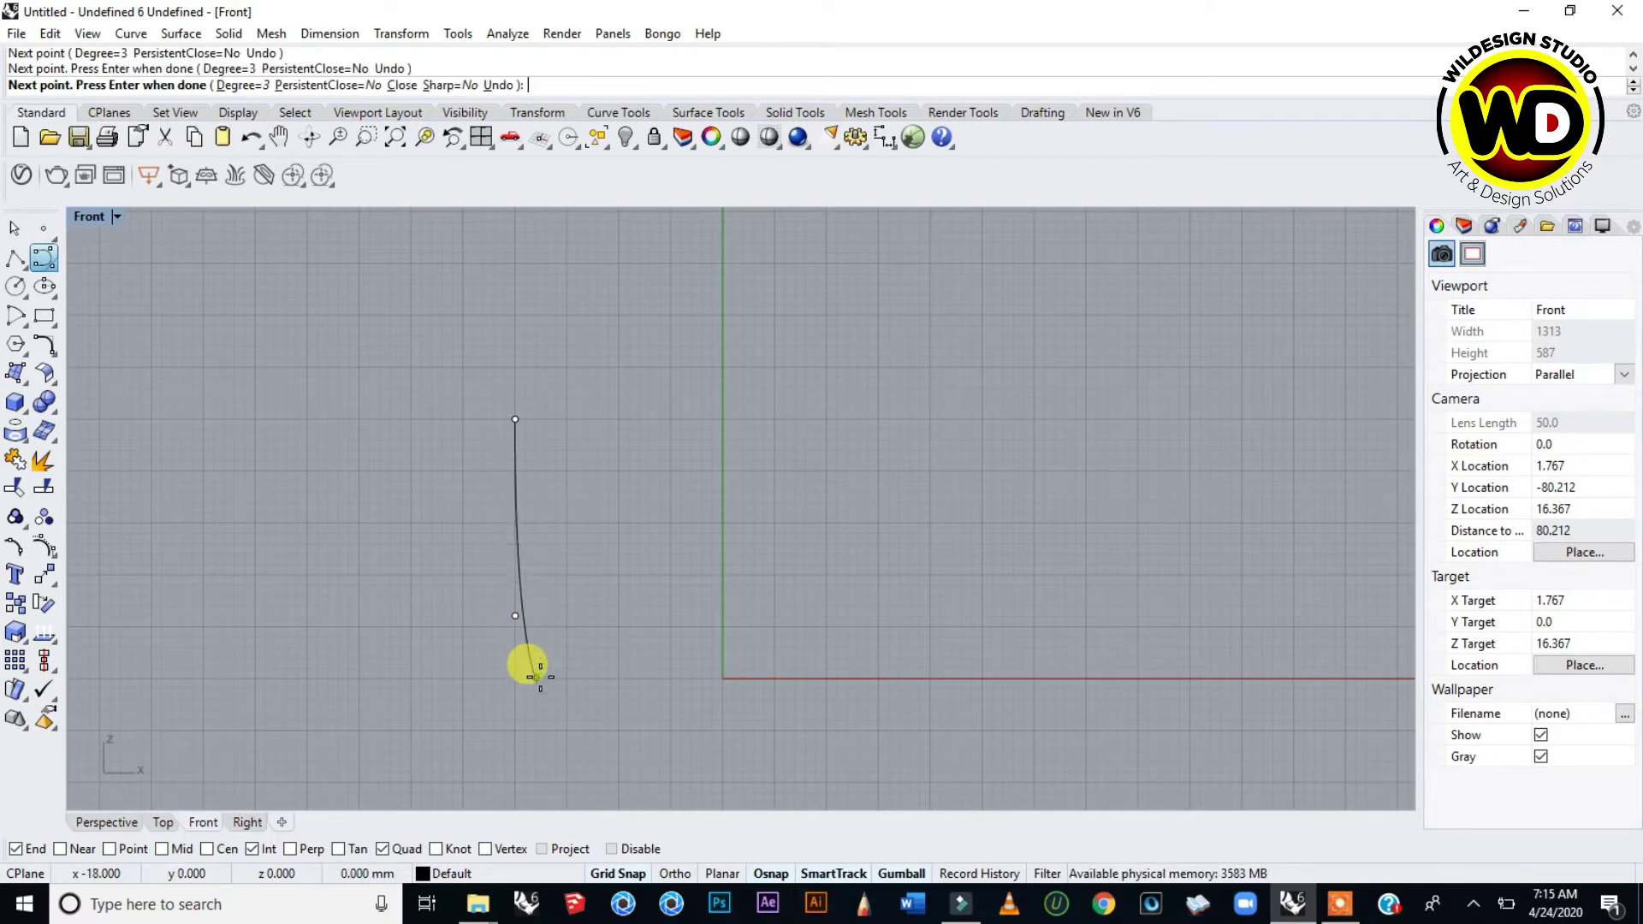
pyautogui.click(640, 677)
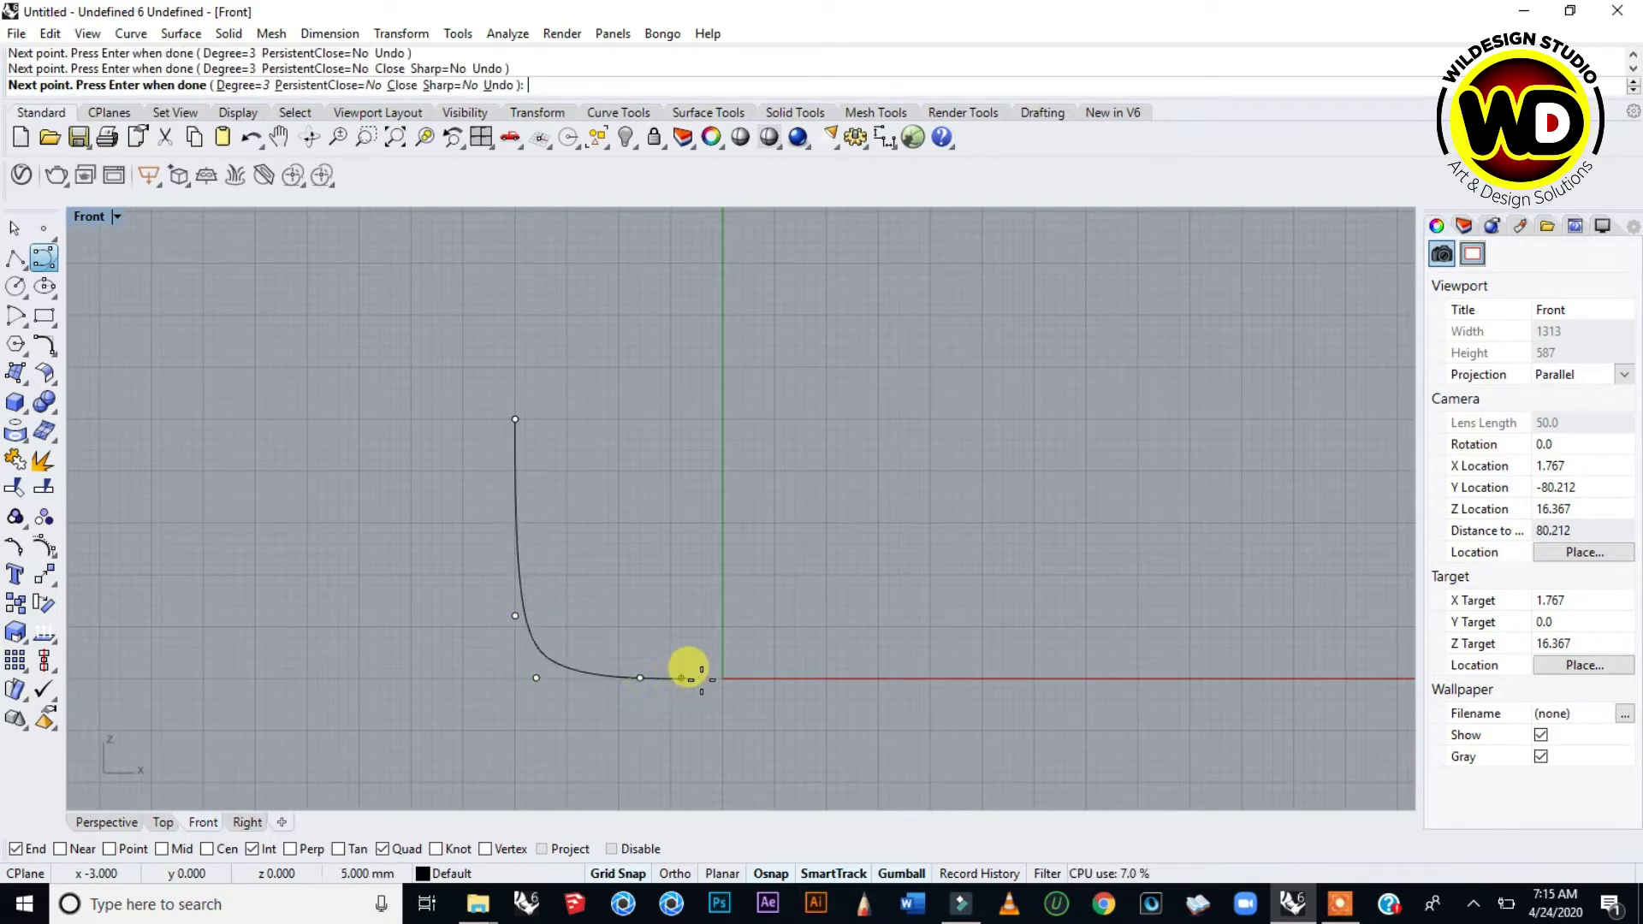
pyautogui.click(722, 679)
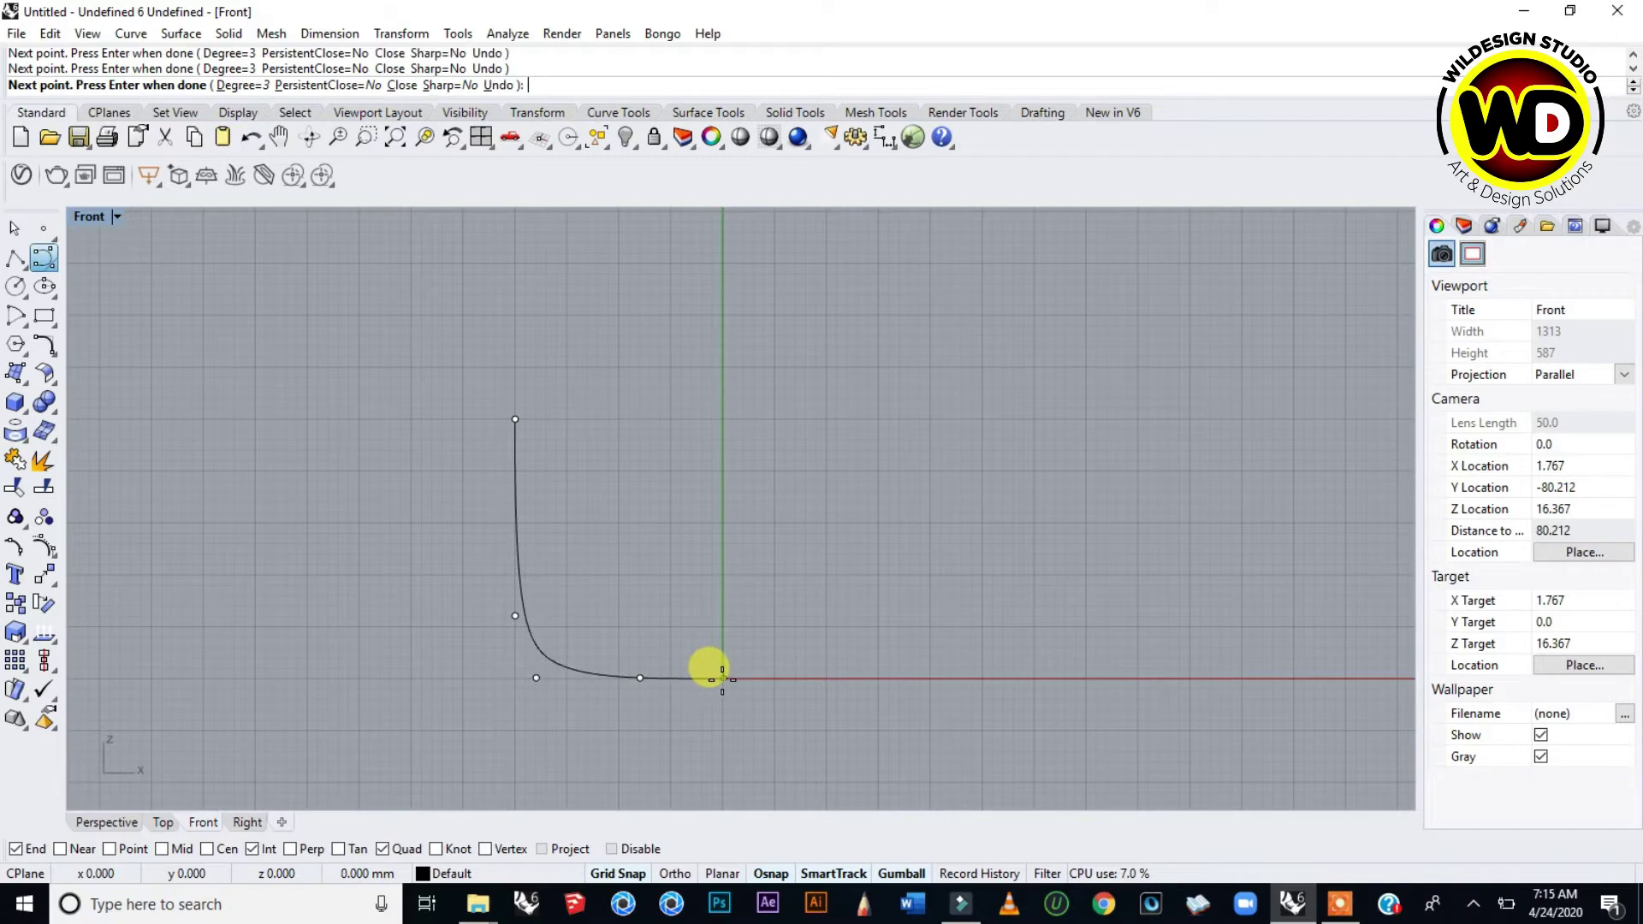
pyautogui.press('Return')
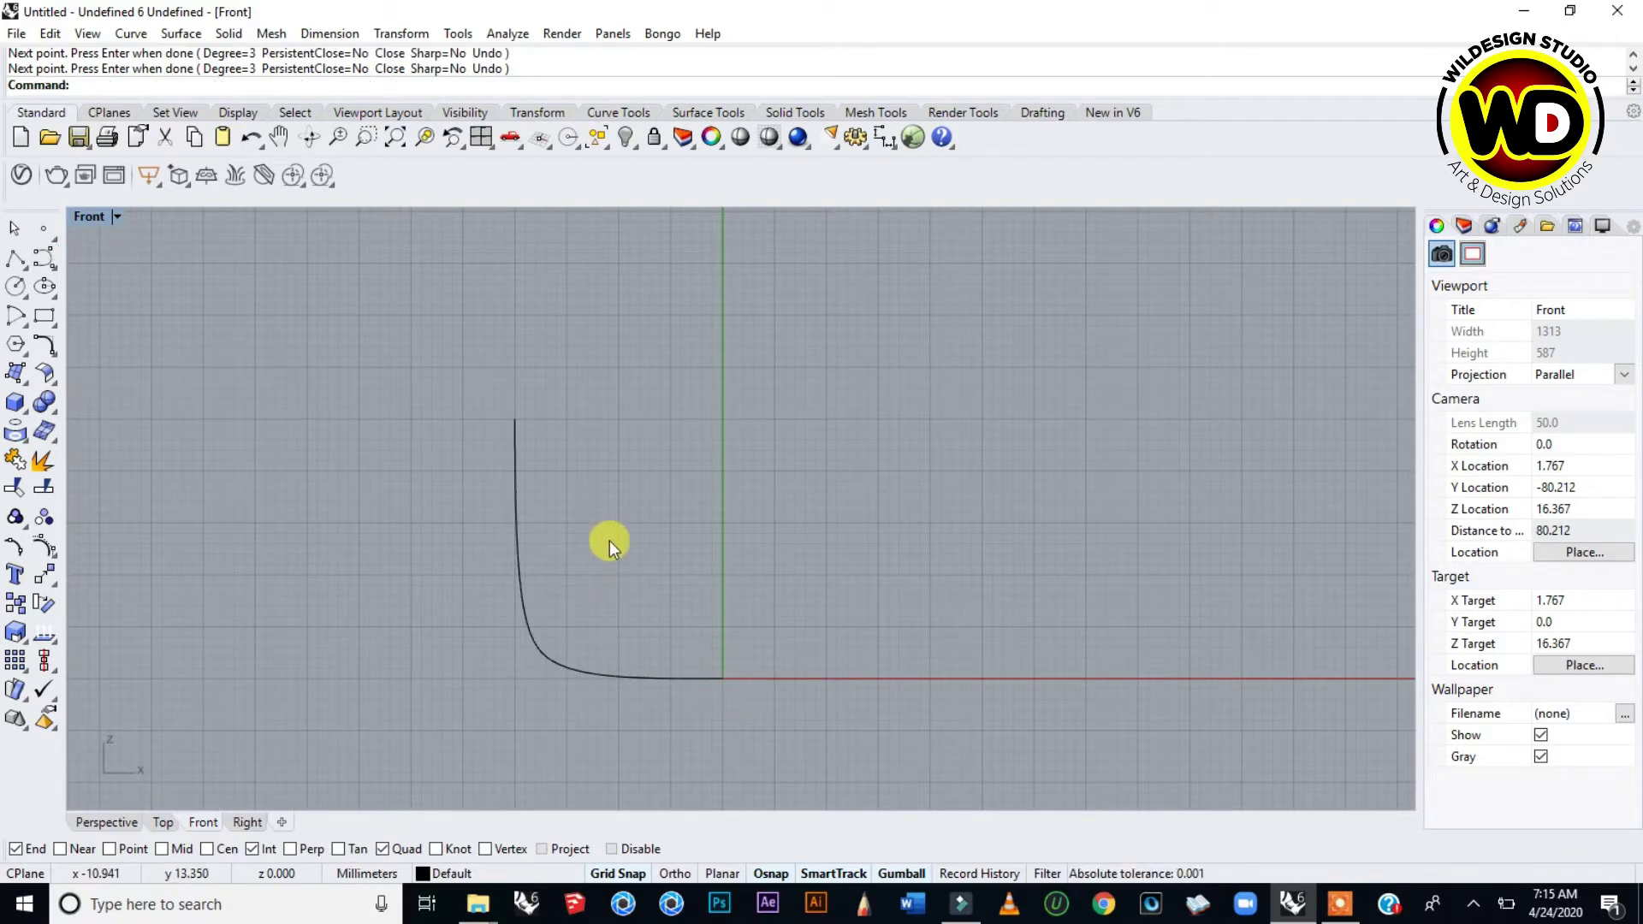
pyautogui.scroll(2, 609, 541)
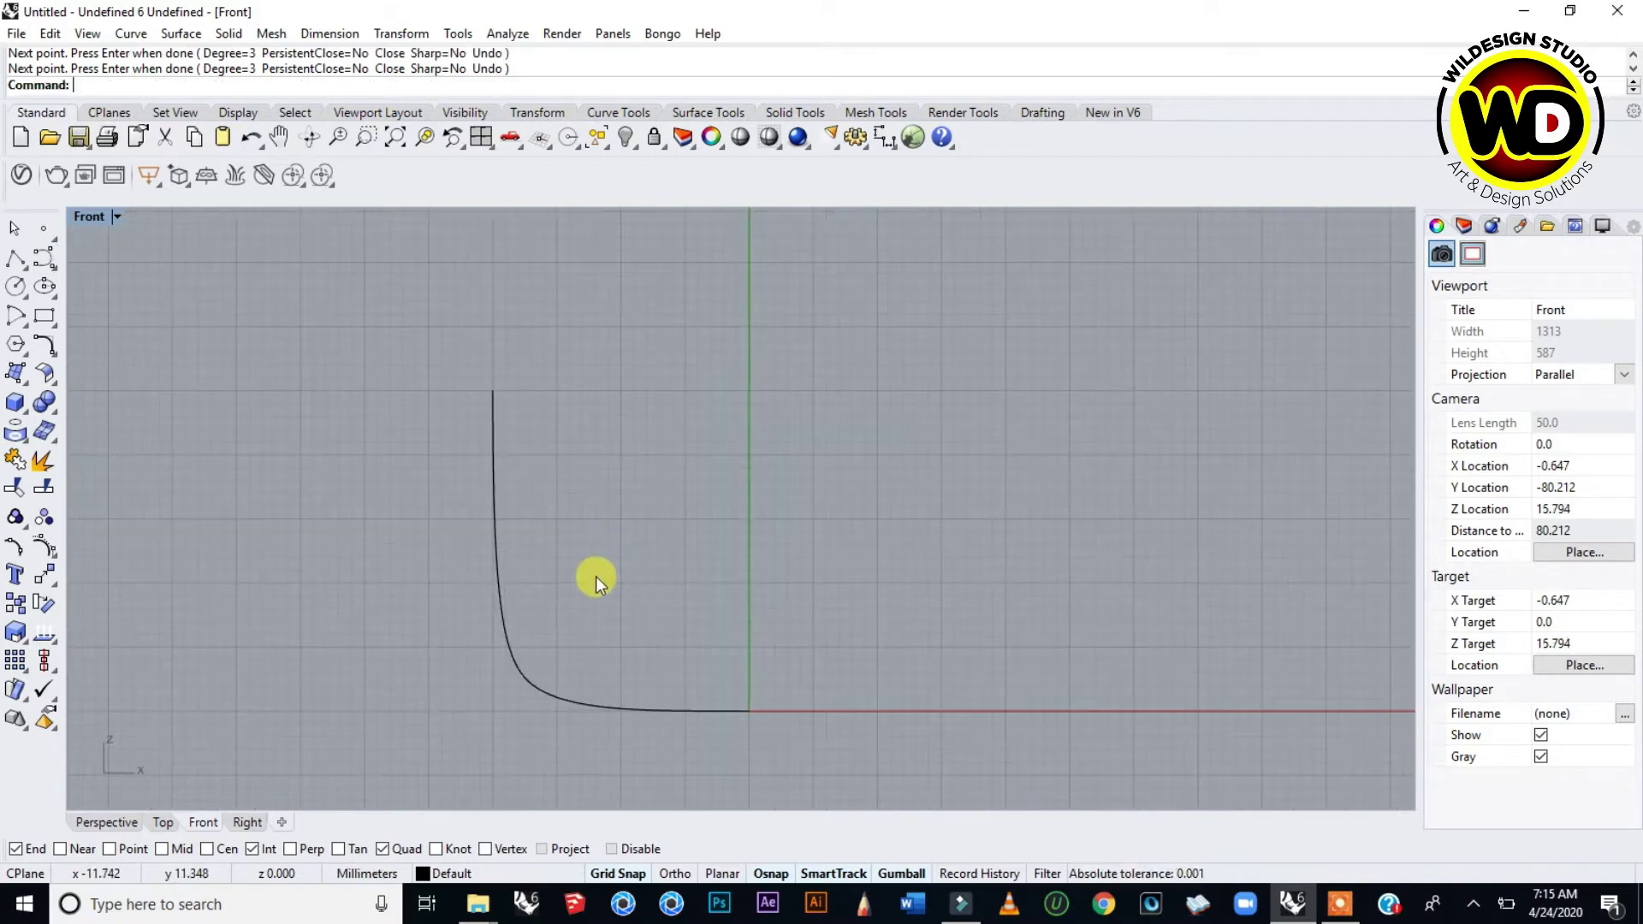
pyautogui.click(491, 485)
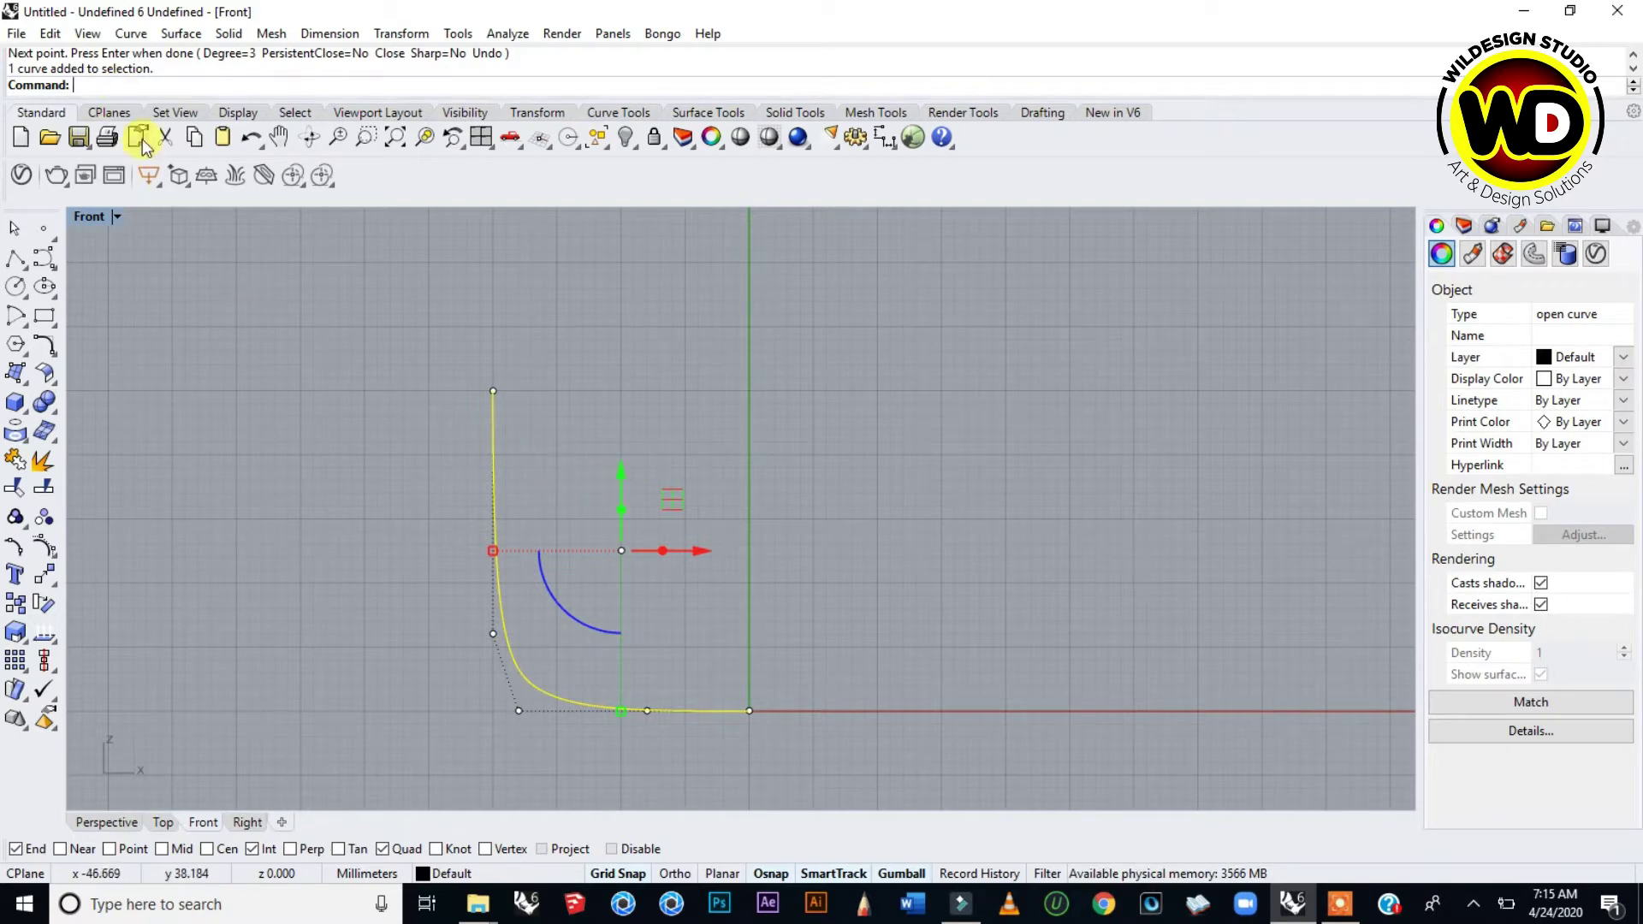
pyautogui.click(276, 341)
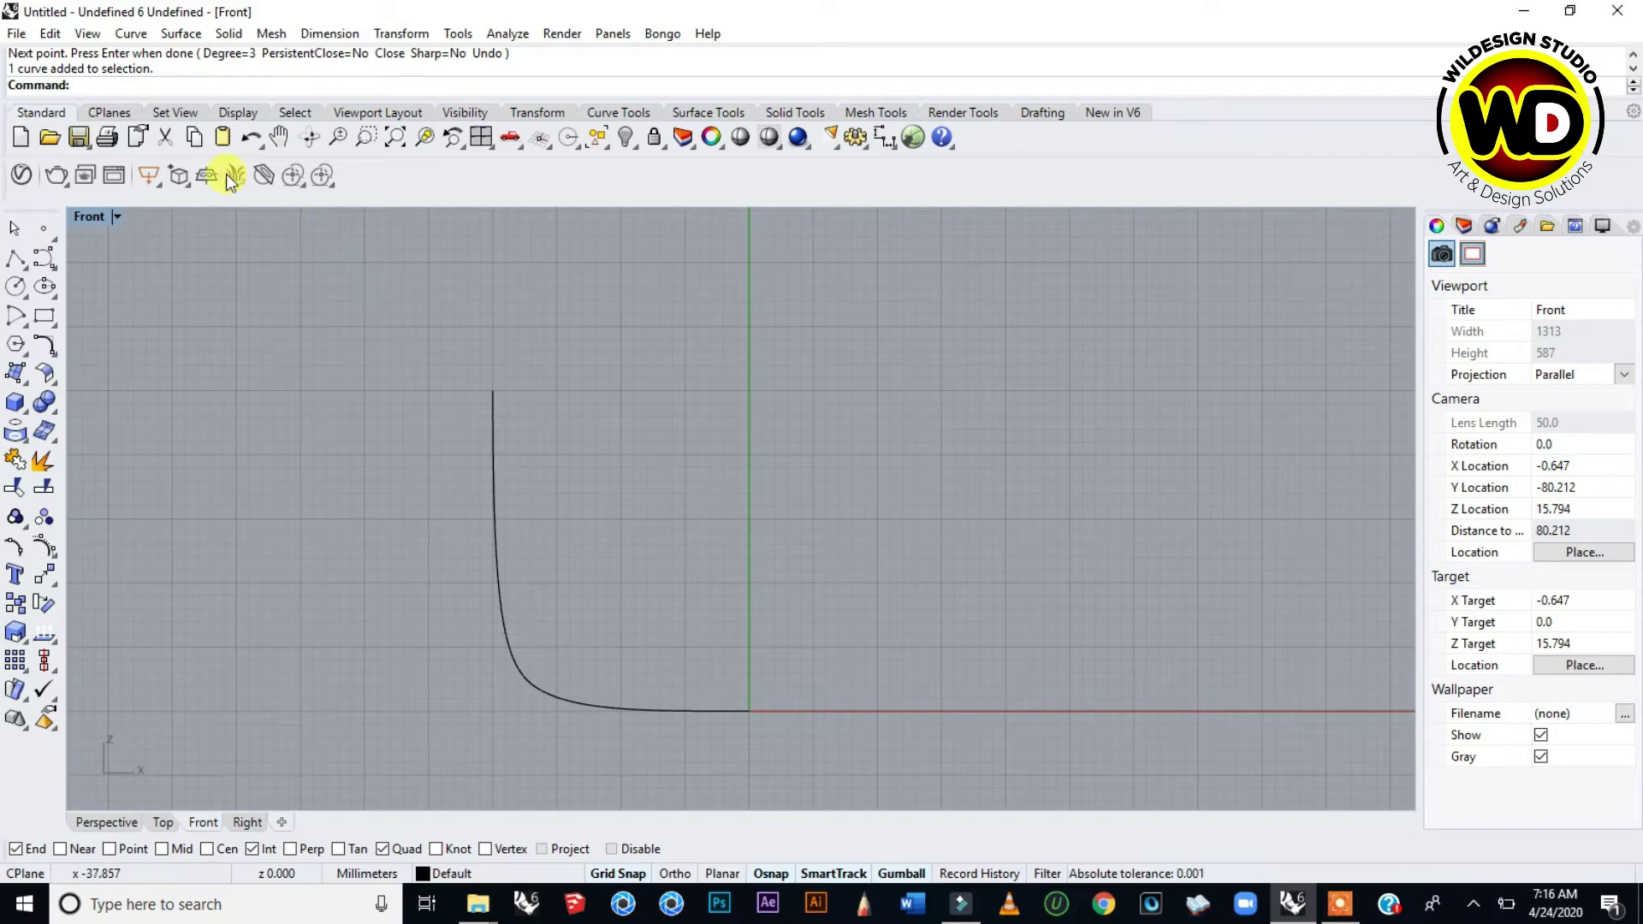
# - Run Offset Curve from the Curve menu on the profile curve
pyautogui.click(123, 37)
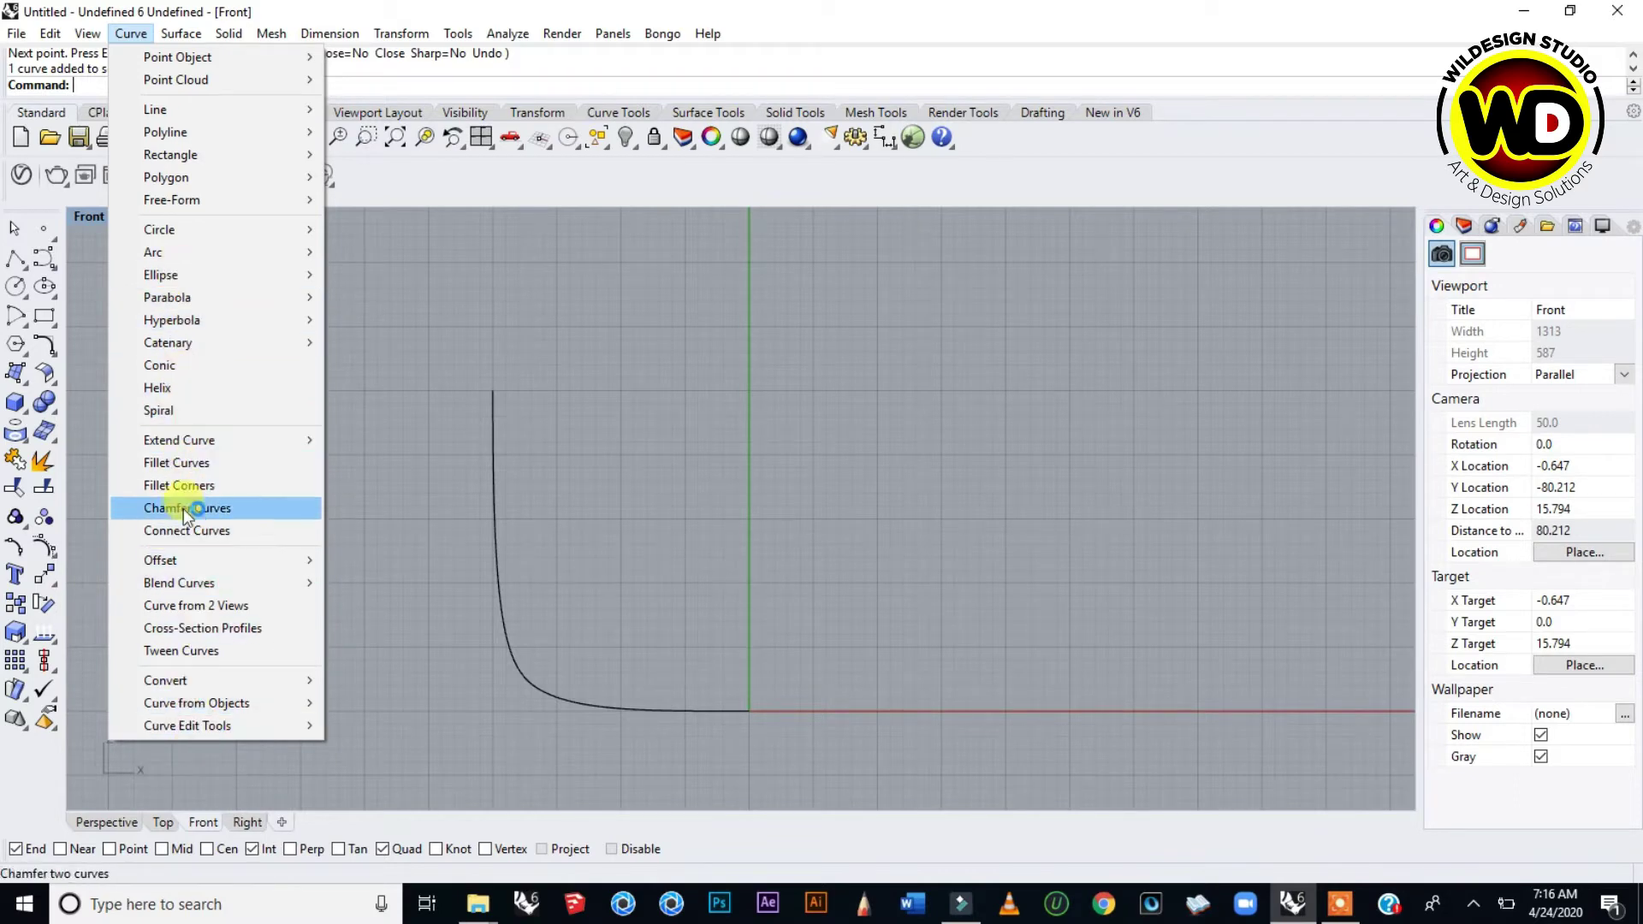
pyautogui.moveTo(193, 560)
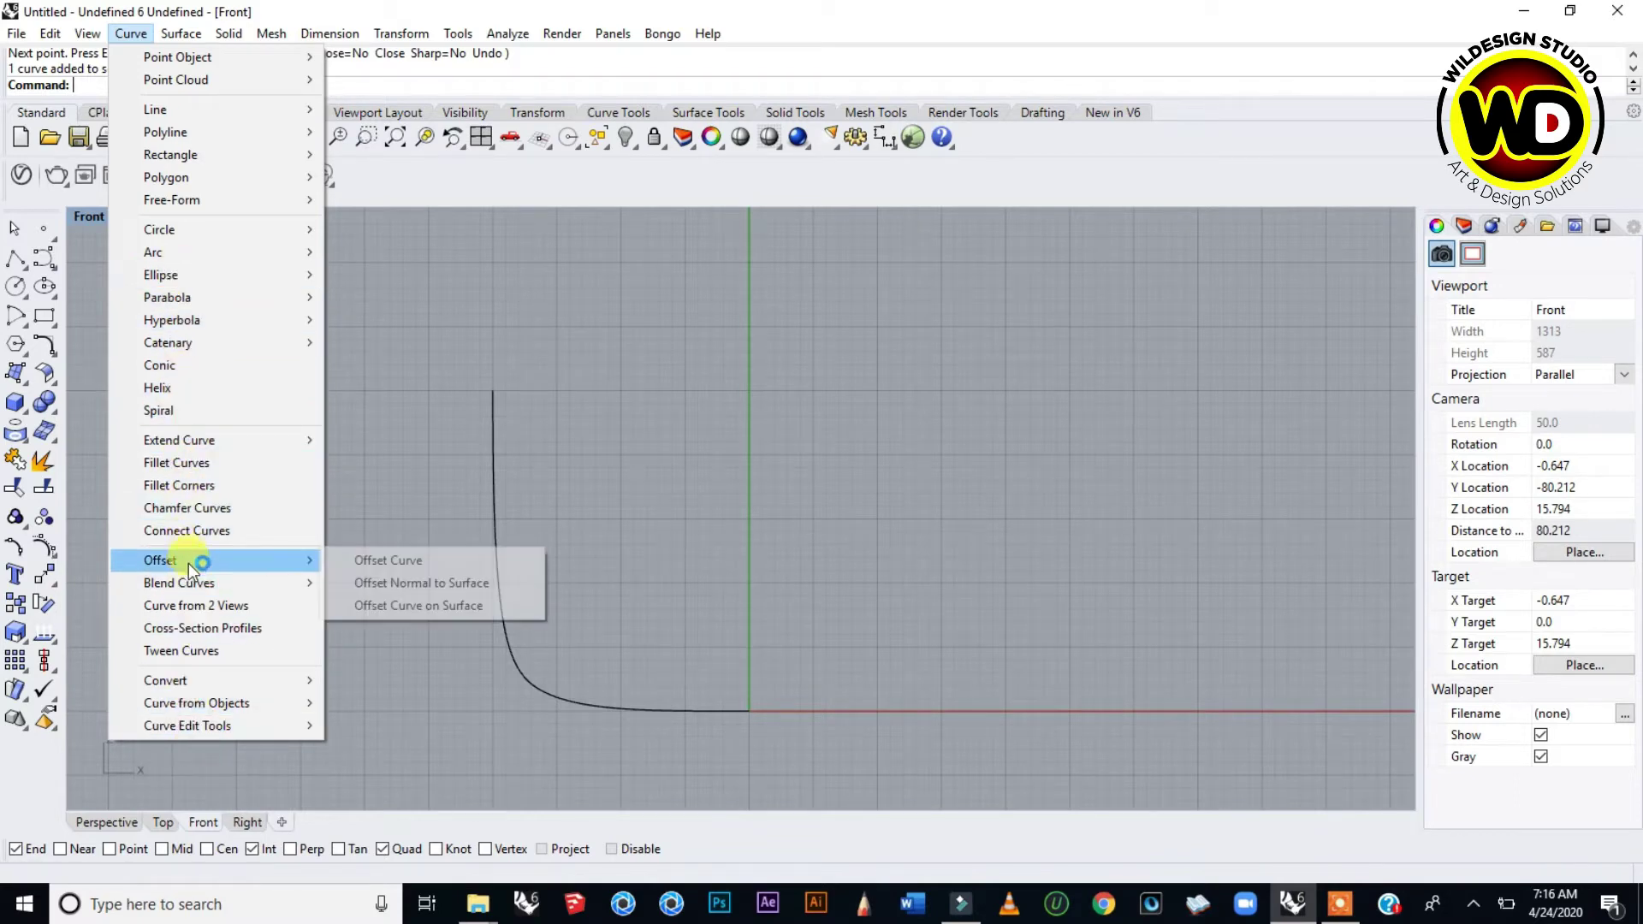
pyautogui.click(370, 561)
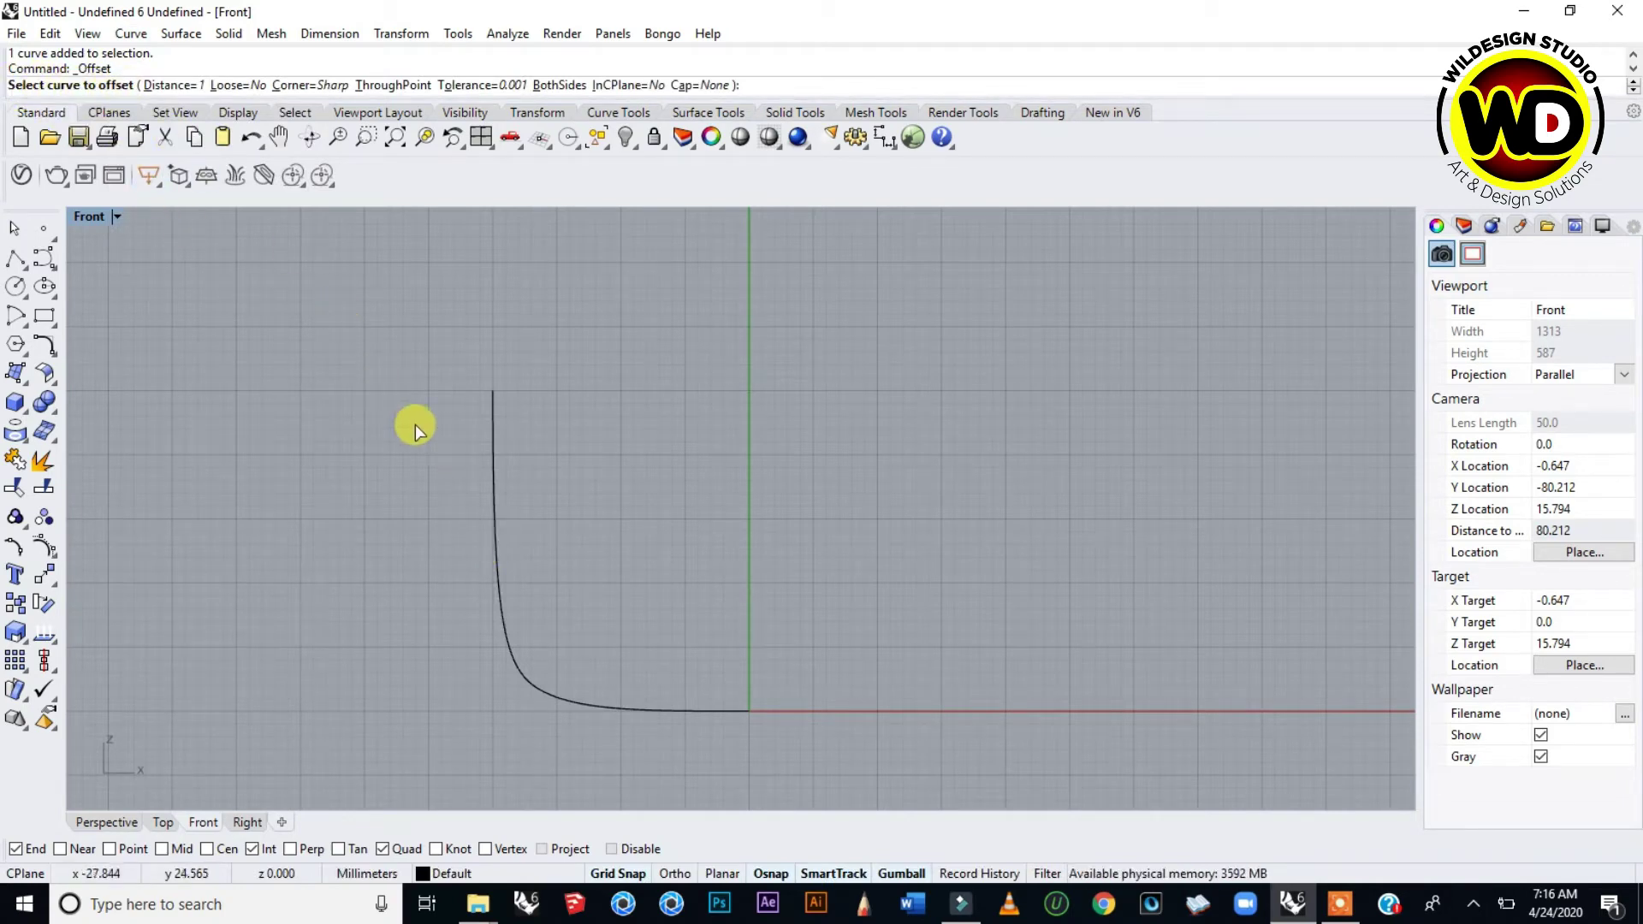
pyautogui.click(496, 501)
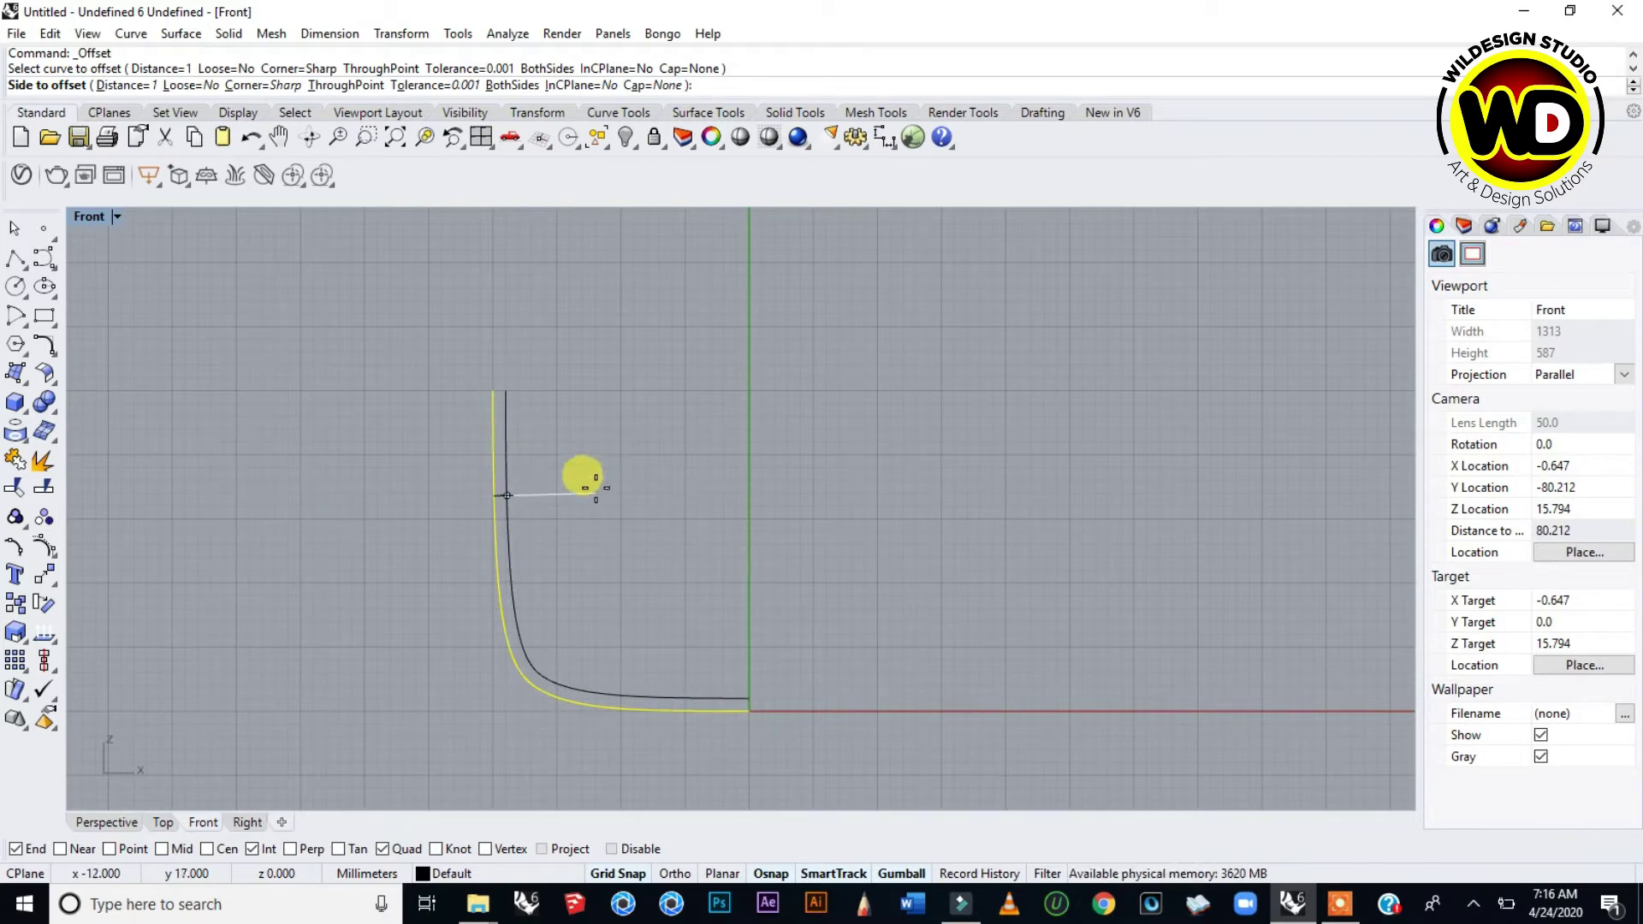
# - Try offset distances of 2 and then 4 for the profile curve
pyautogui.scroll(5, 535, 497)
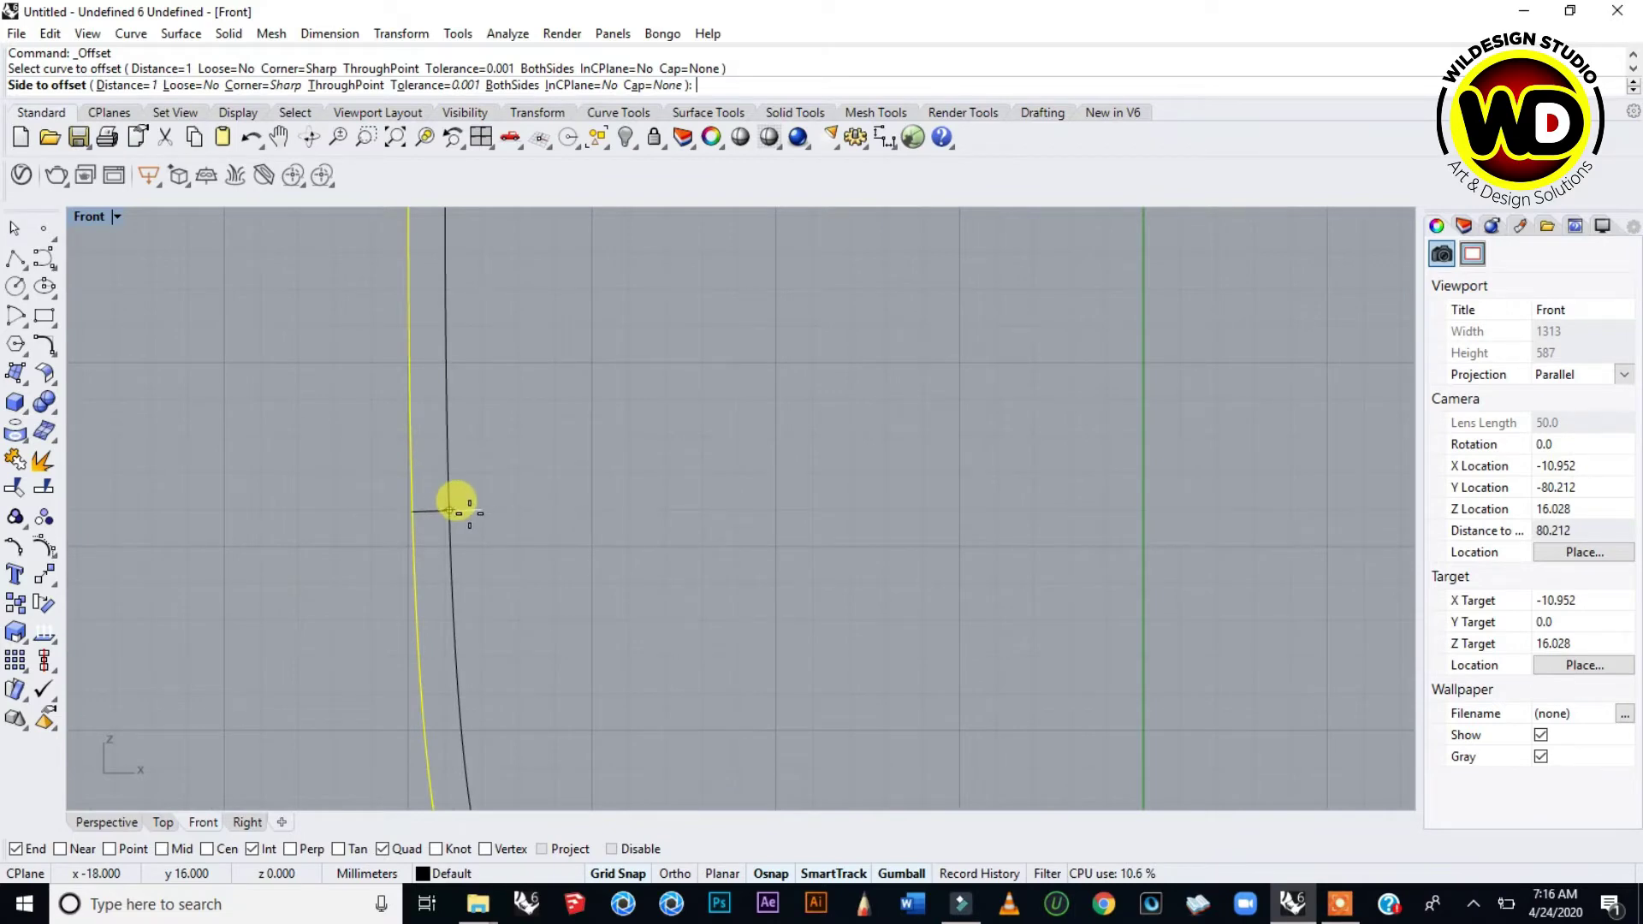
pyautogui.scroll(2, 454, 505)
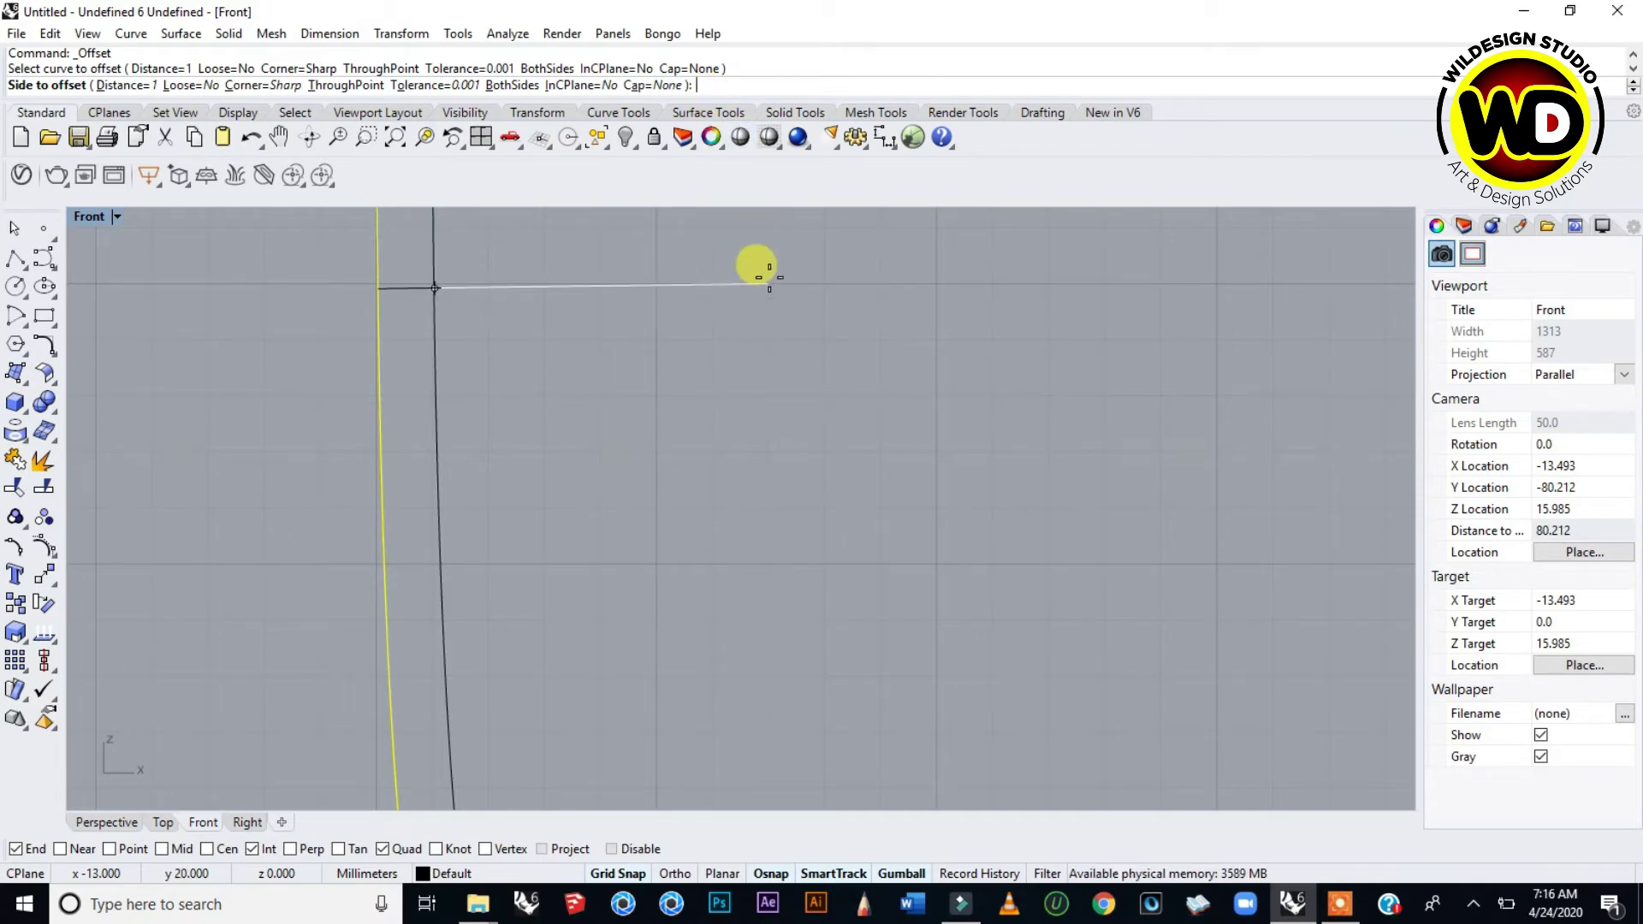
pyautogui.write('2')
pyautogui.press('Return')
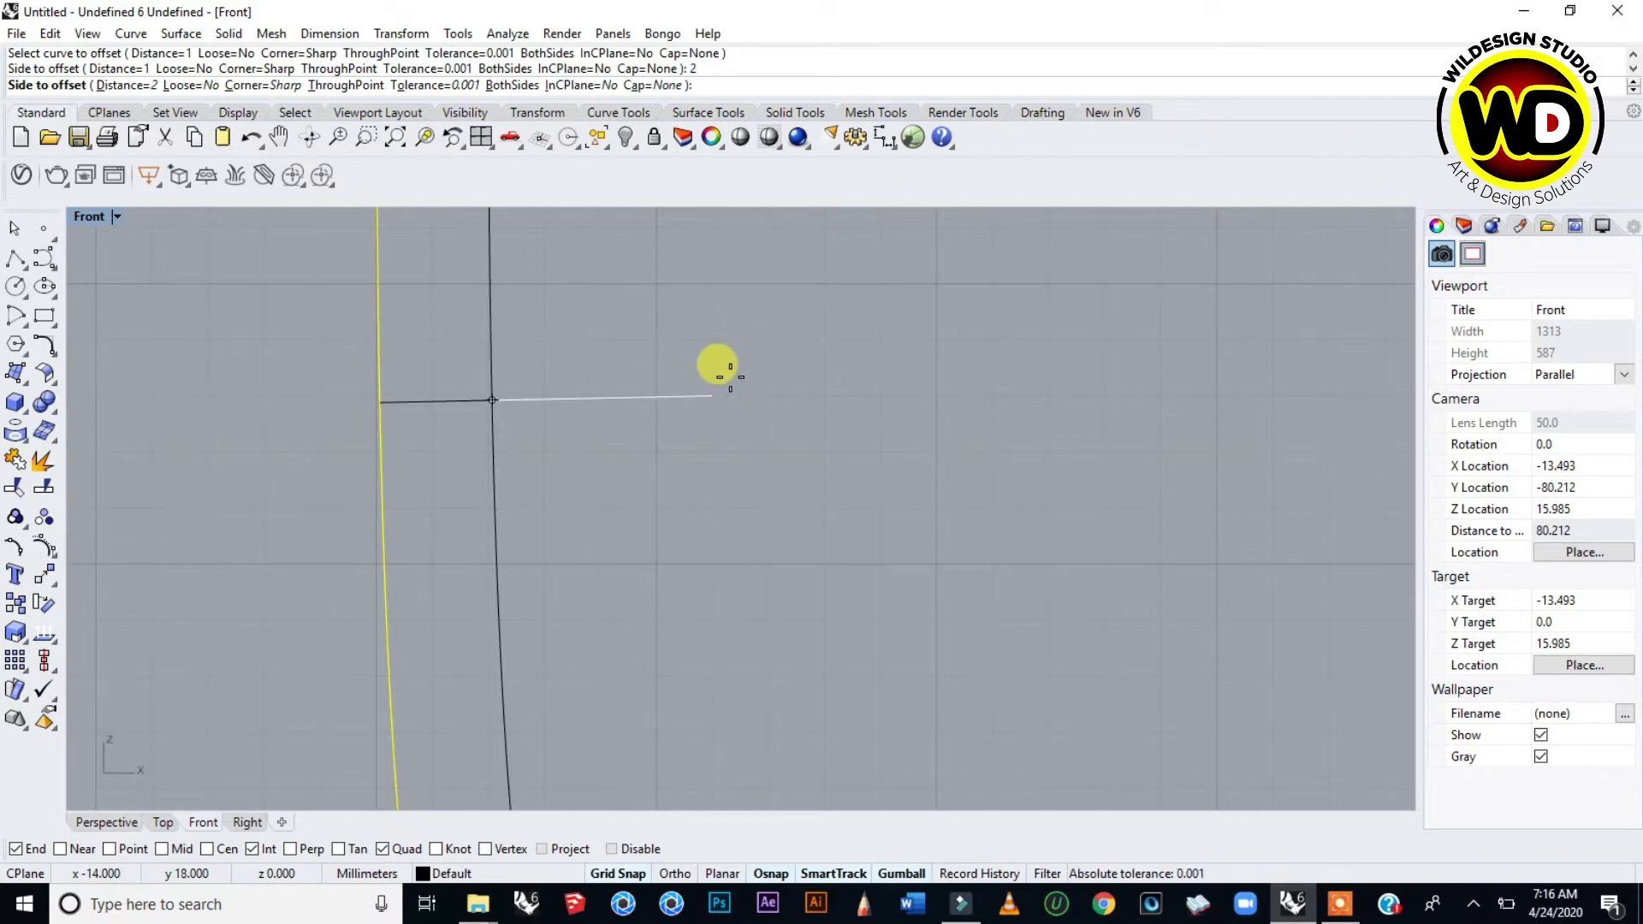
pyautogui.write('4')
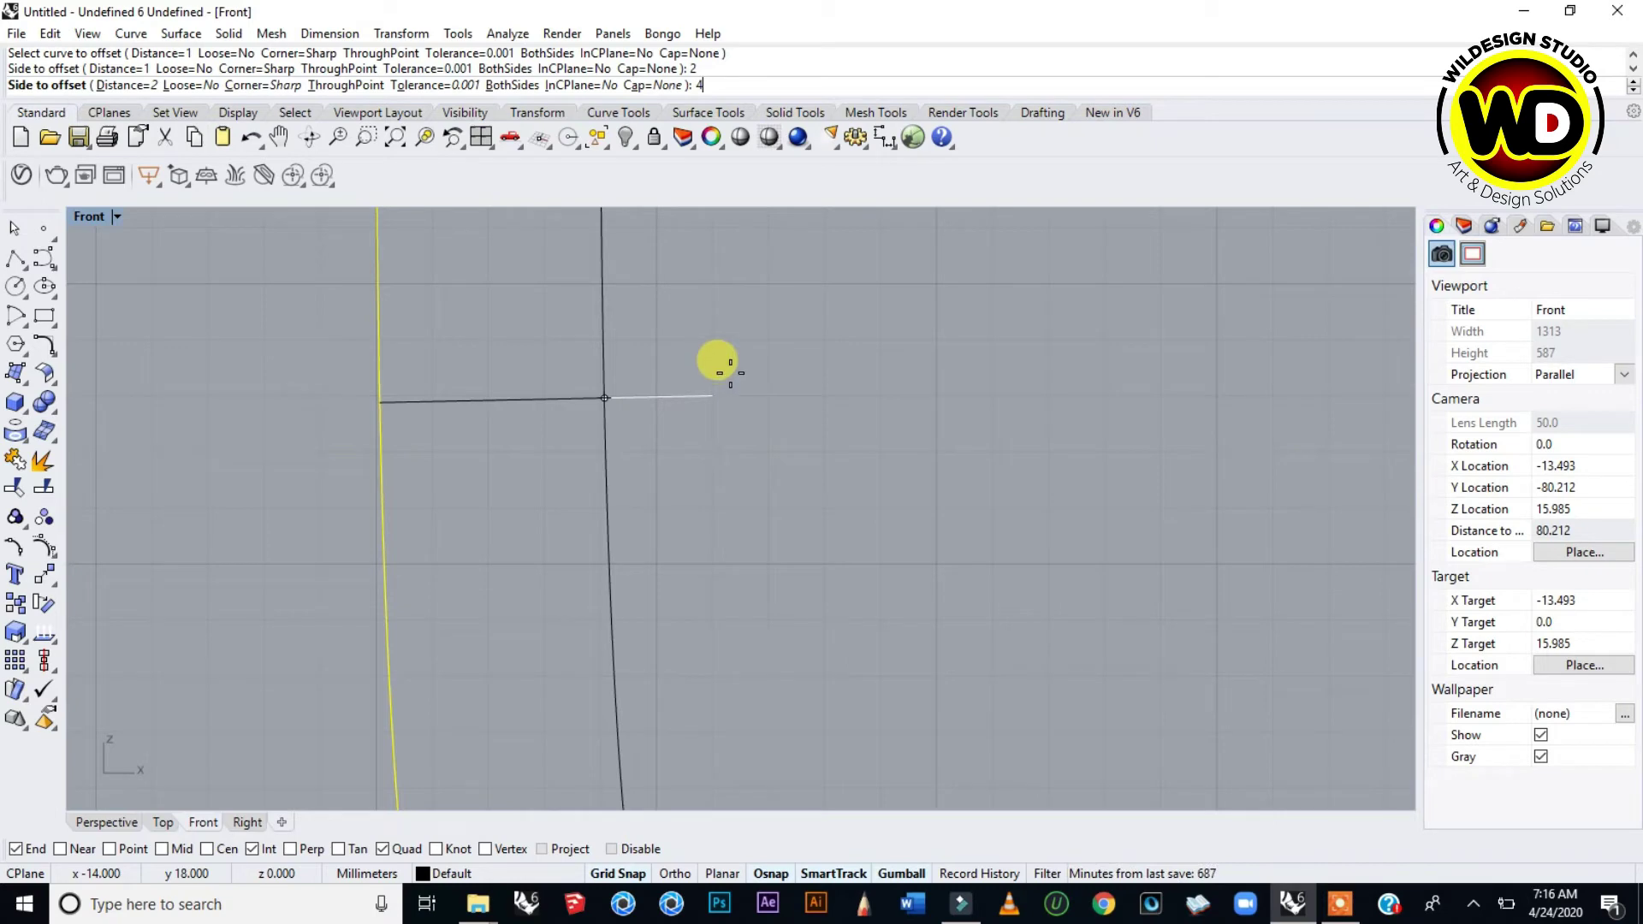
pyautogui.press('Return')
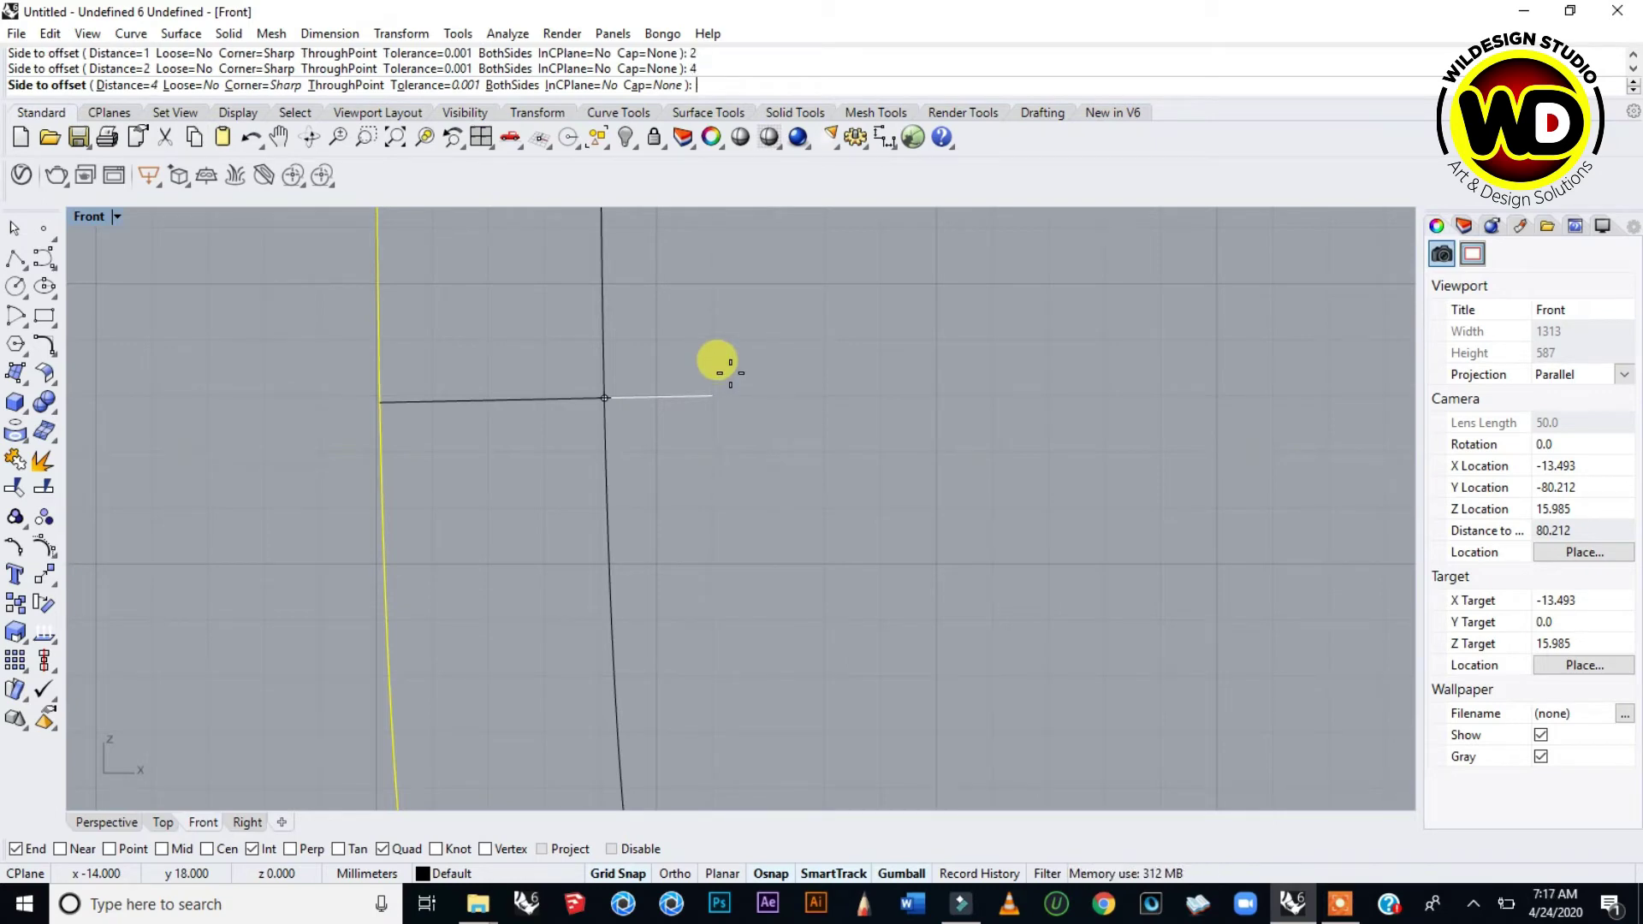
# - Replace a trial distance of 6 with an offset distance of 1
pyautogui.write('6')
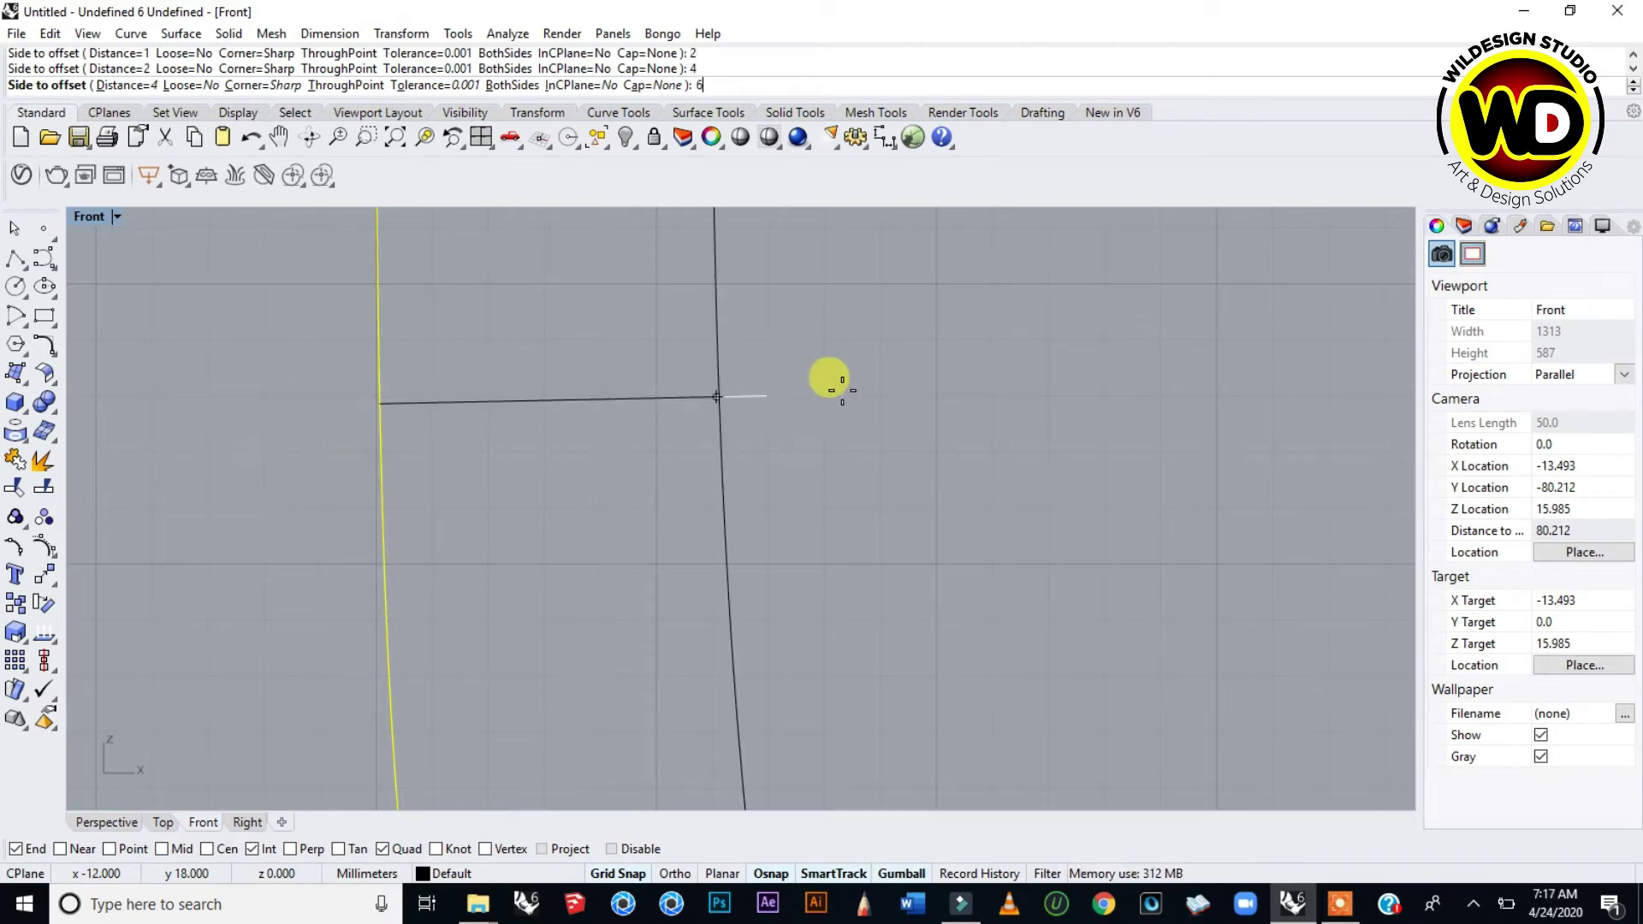
pyautogui.scroll(-5, 770, 445)
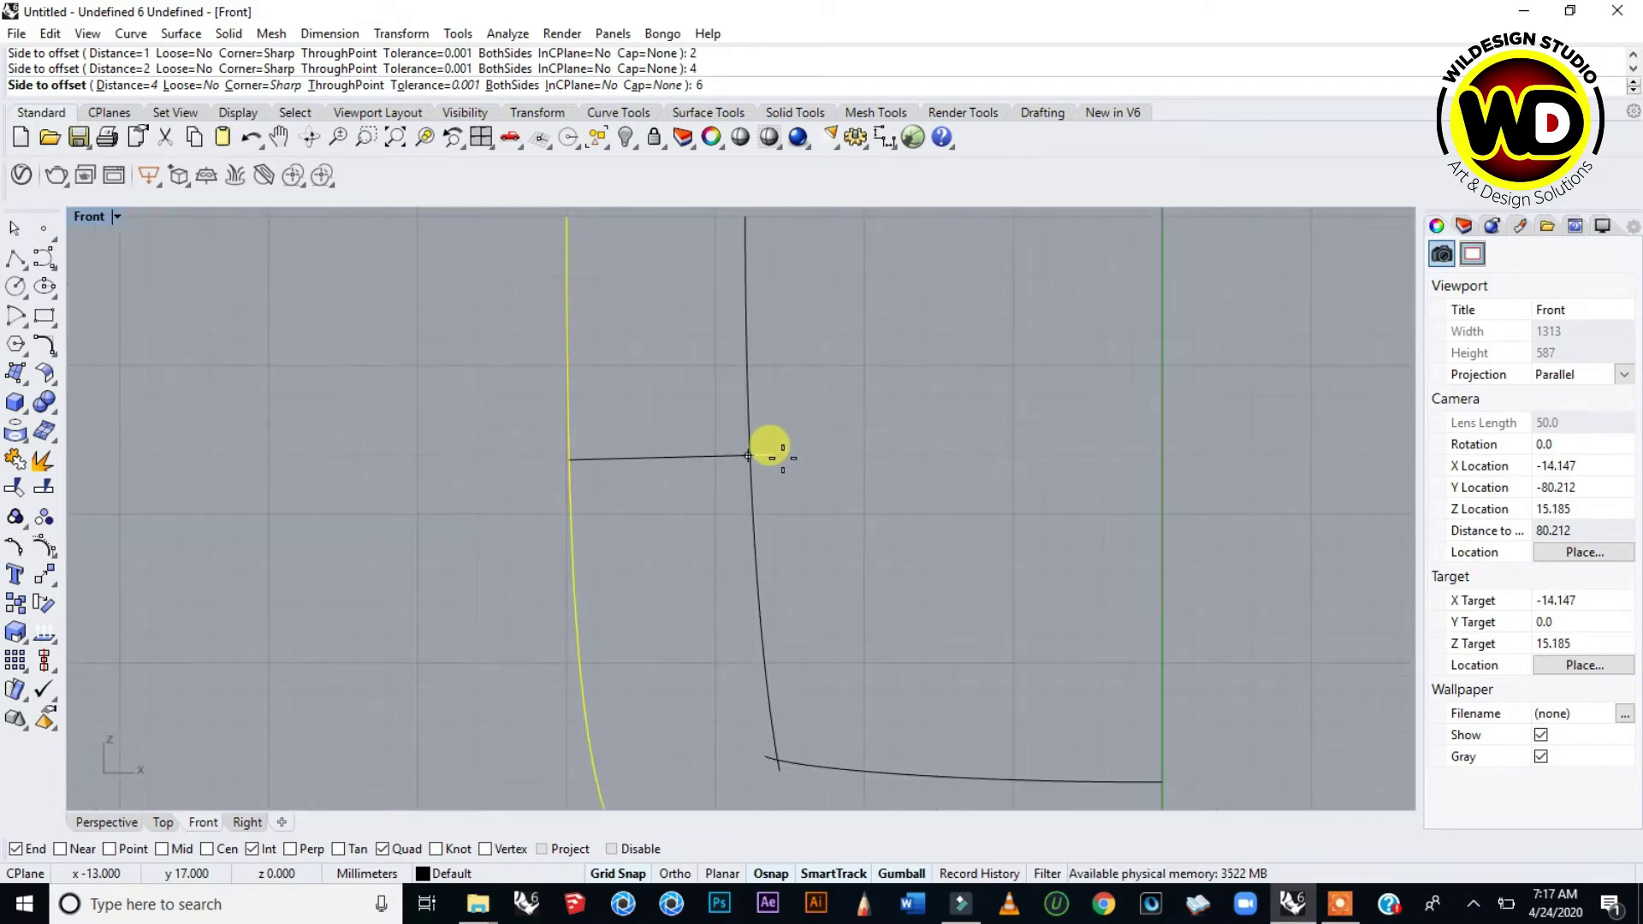
pyautogui.scroll(3, 764, 457)
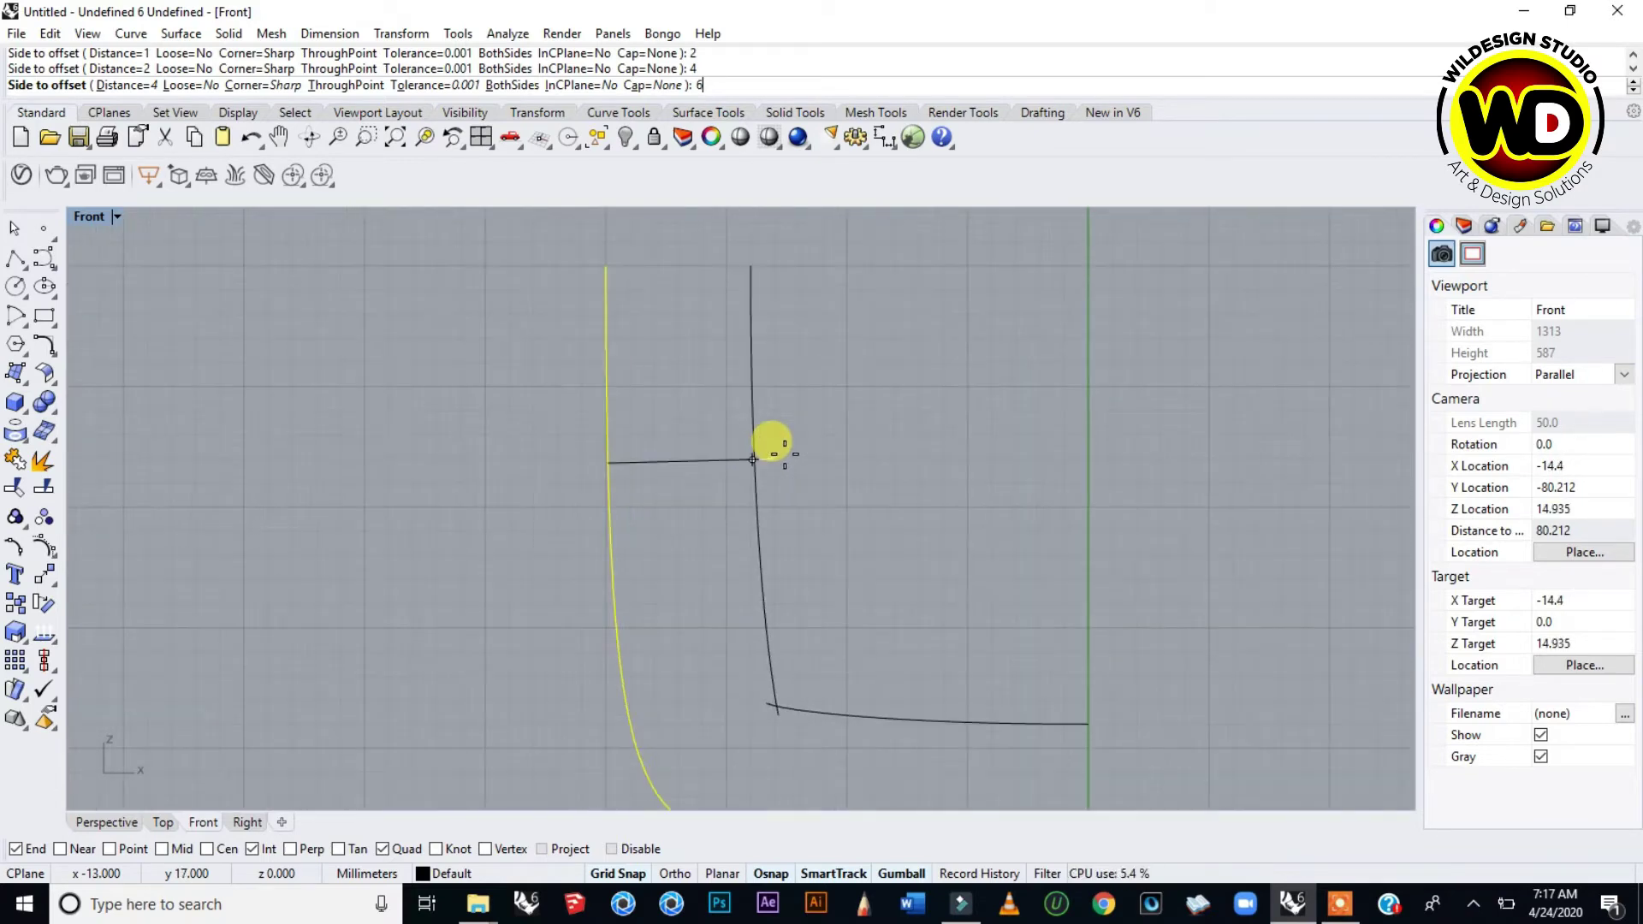
pyautogui.press('BackSpace')
pyautogui.write('1')
pyautogui.rightClick(777, 456)
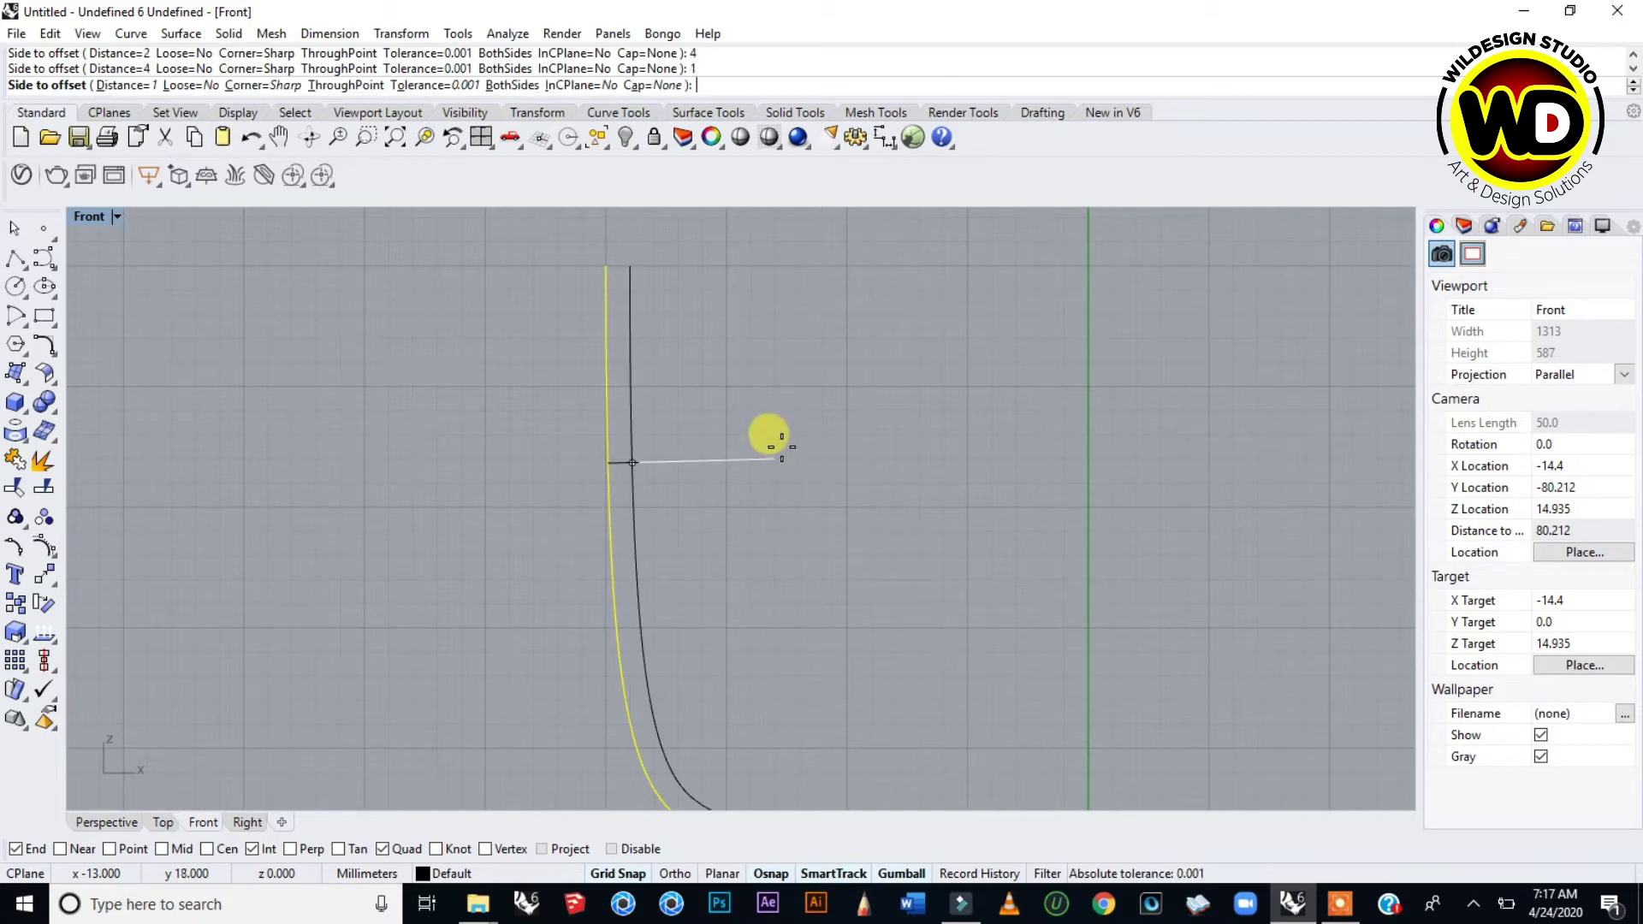
pyautogui.scroll(-3, 711, 454)
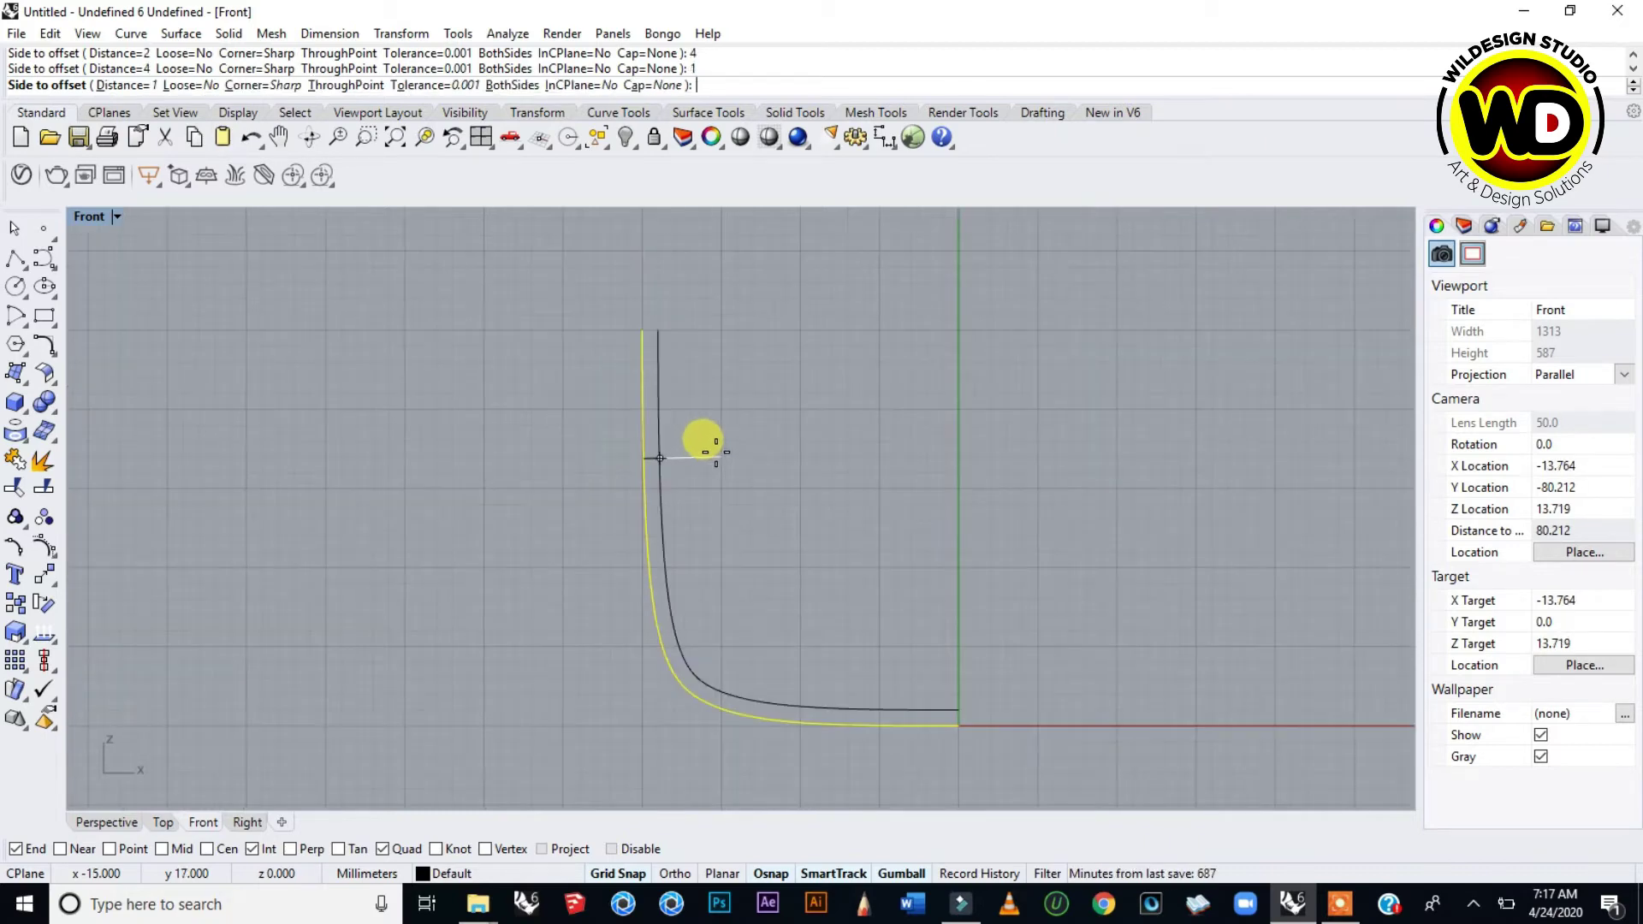
pyautogui.scroll(3, 716, 445)
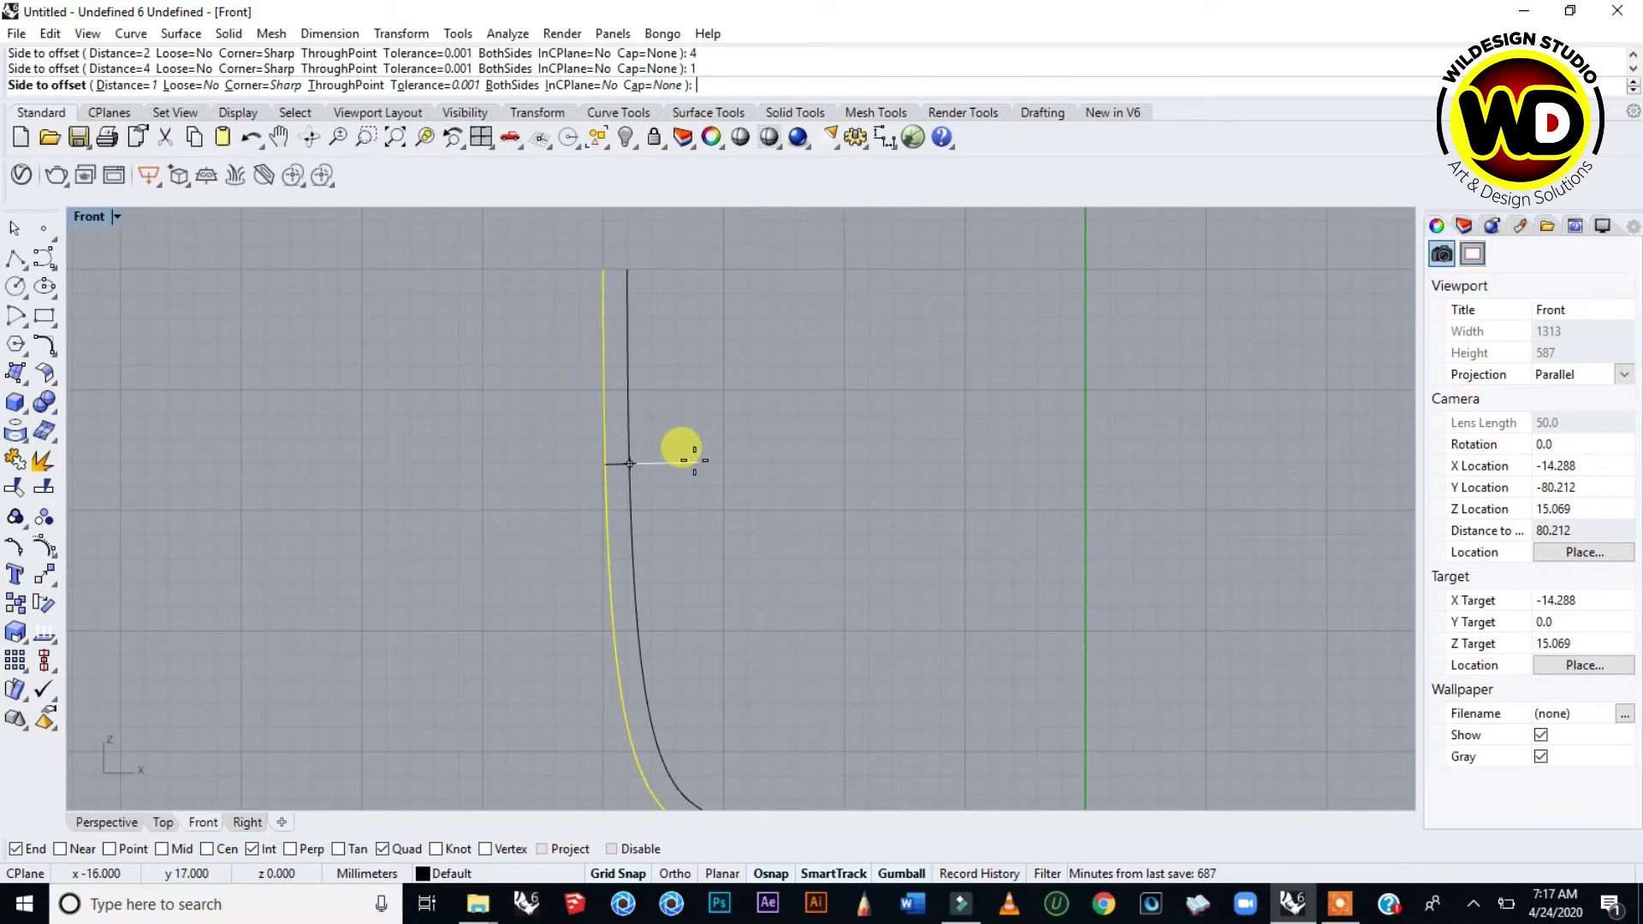
# - Create the offset copy of the profile 1 unit away on the inner side
pyautogui.press('Escape')
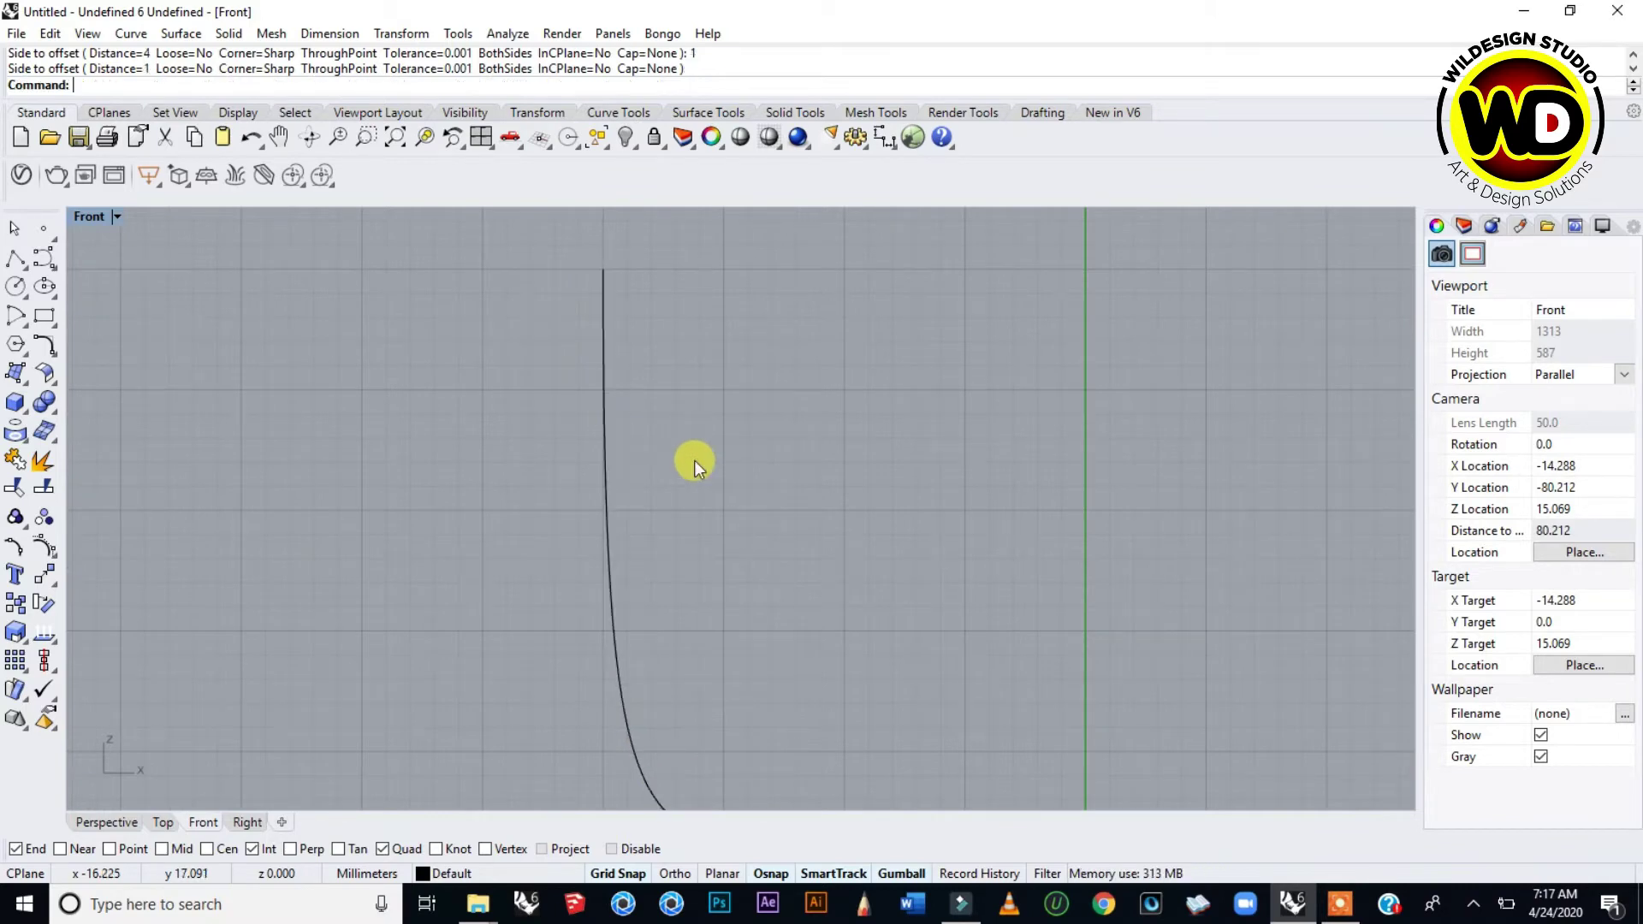
pyautogui.scroll(-2, 634, 408)
pyautogui.click(616, 433)
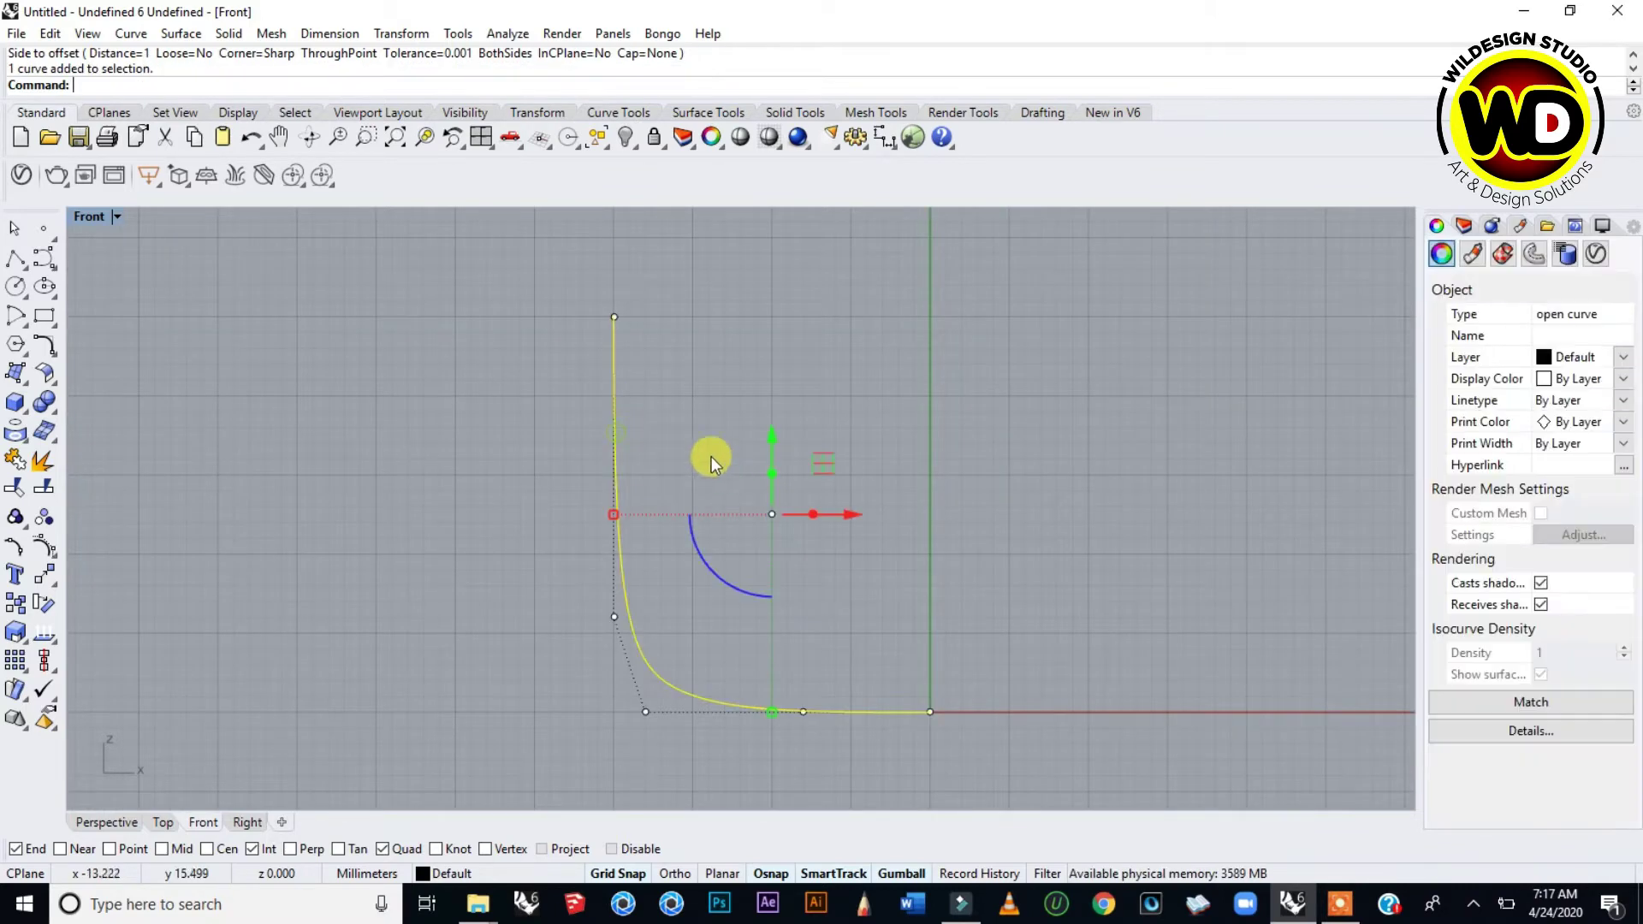
pyautogui.press('Return')
pyautogui.click(659, 460)
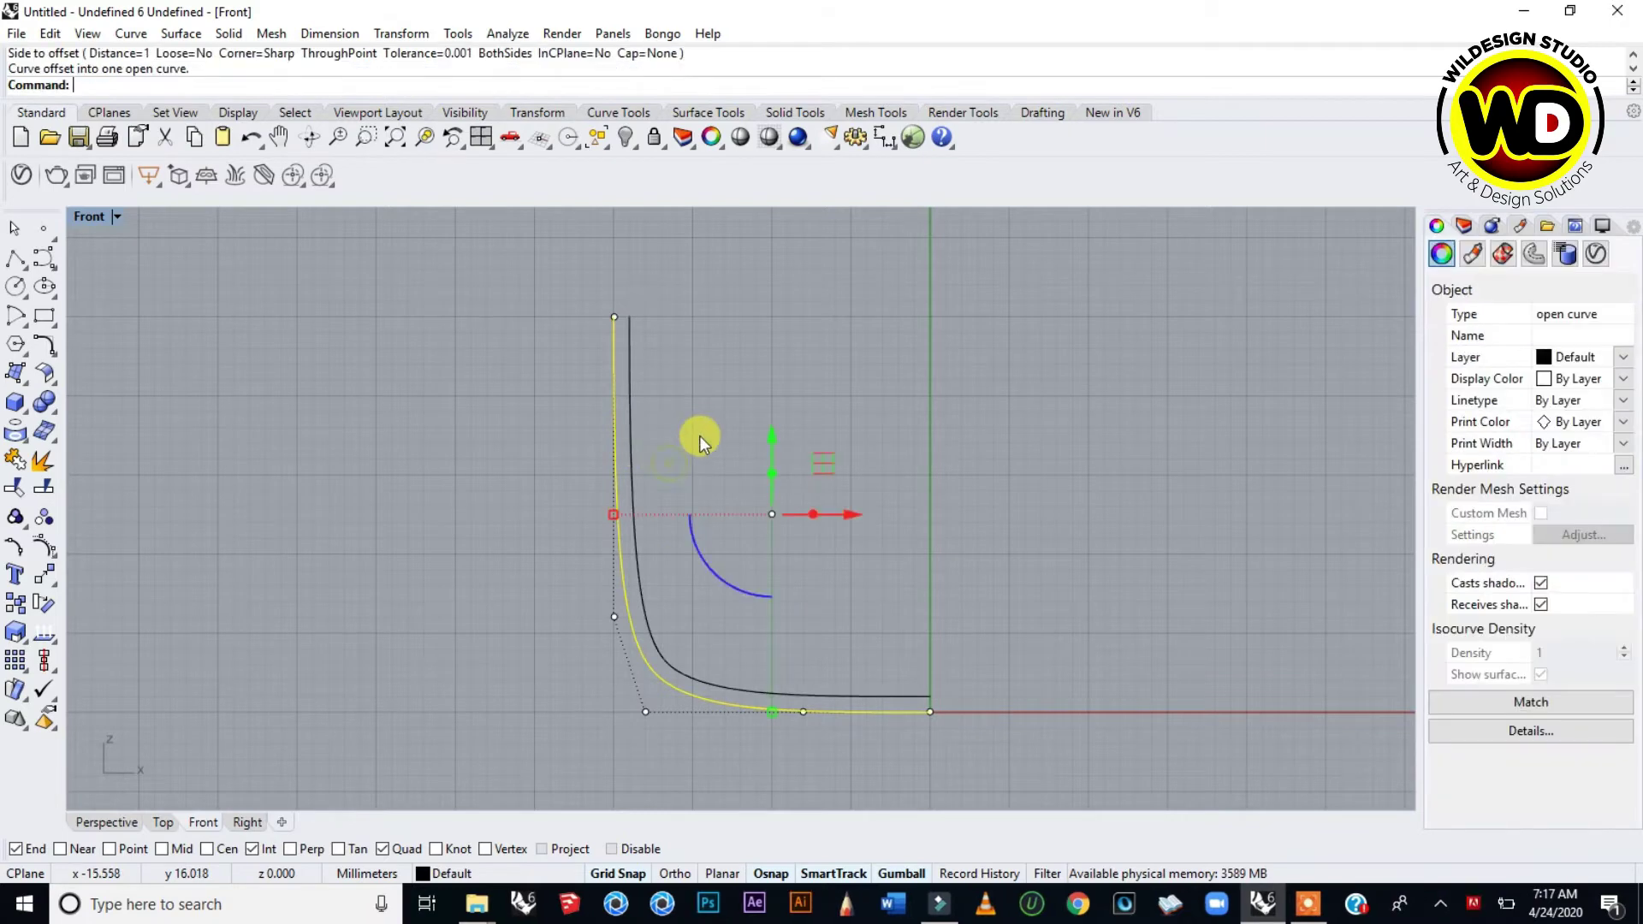
pyautogui.scroll(3, 661, 351)
pyautogui.press('Escape')
# - Zoom in and out to inspect the two parallel wall curves, then open the Curve menu
pyautogui.scroll(-2, 654, 333)
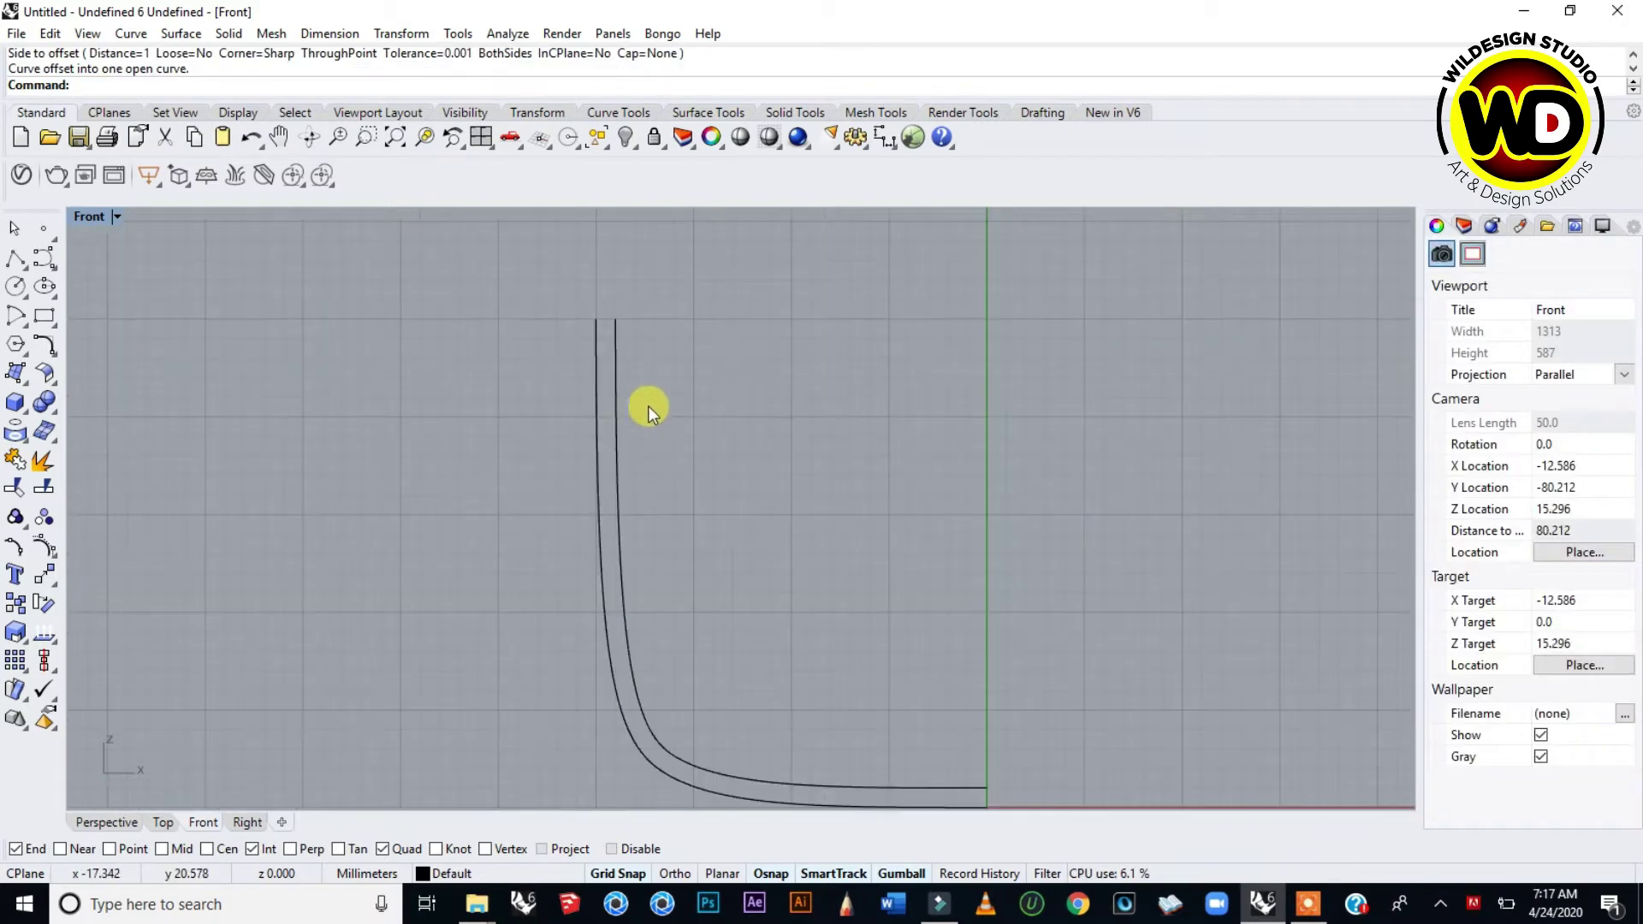
pyautogui.scroll(-1, 727, 556)
pyautogui.scroll(3, 856, 697)
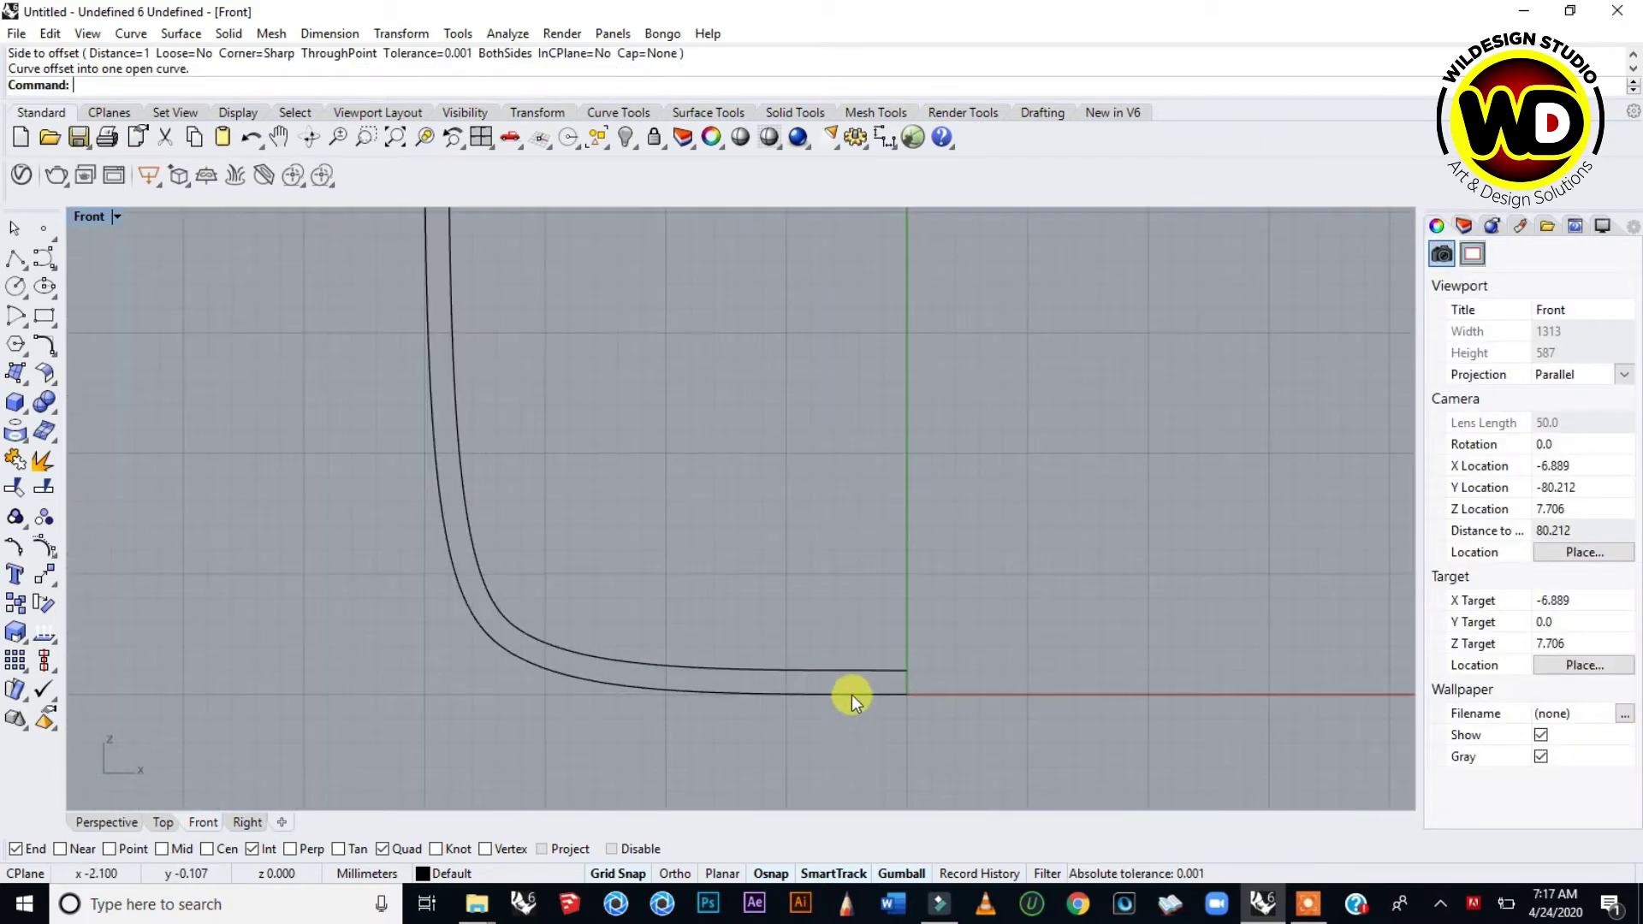
pyautogui.scroll(-2, 851, 695)
pyautogui.scroll(3, 548, 275)
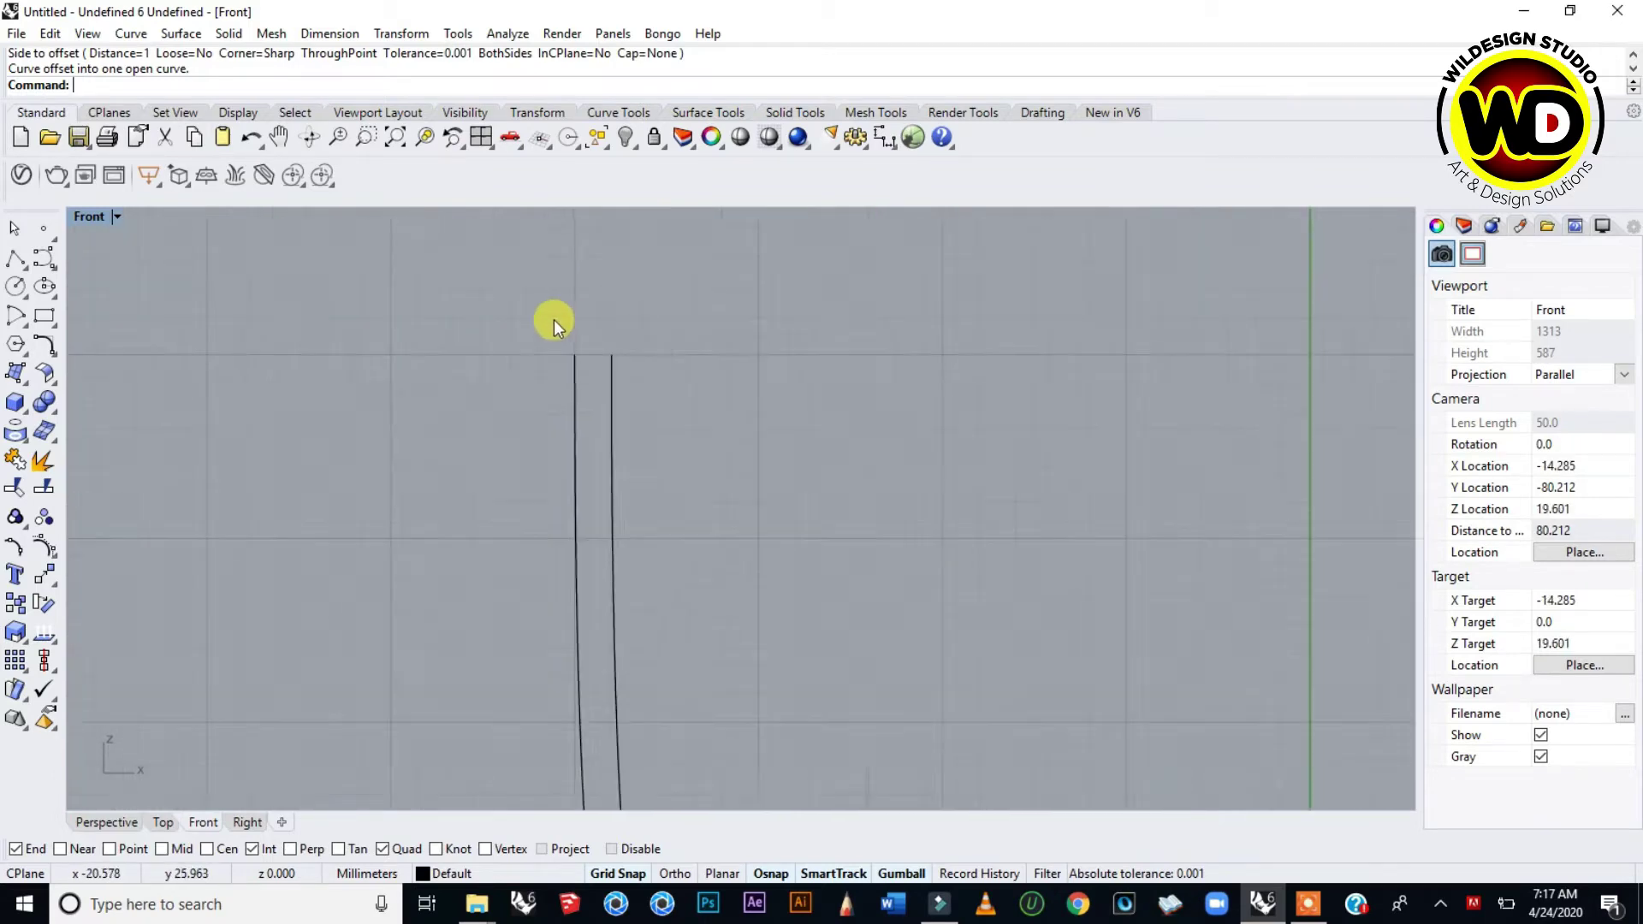
pyautogui.scroll(3, 578, 323)
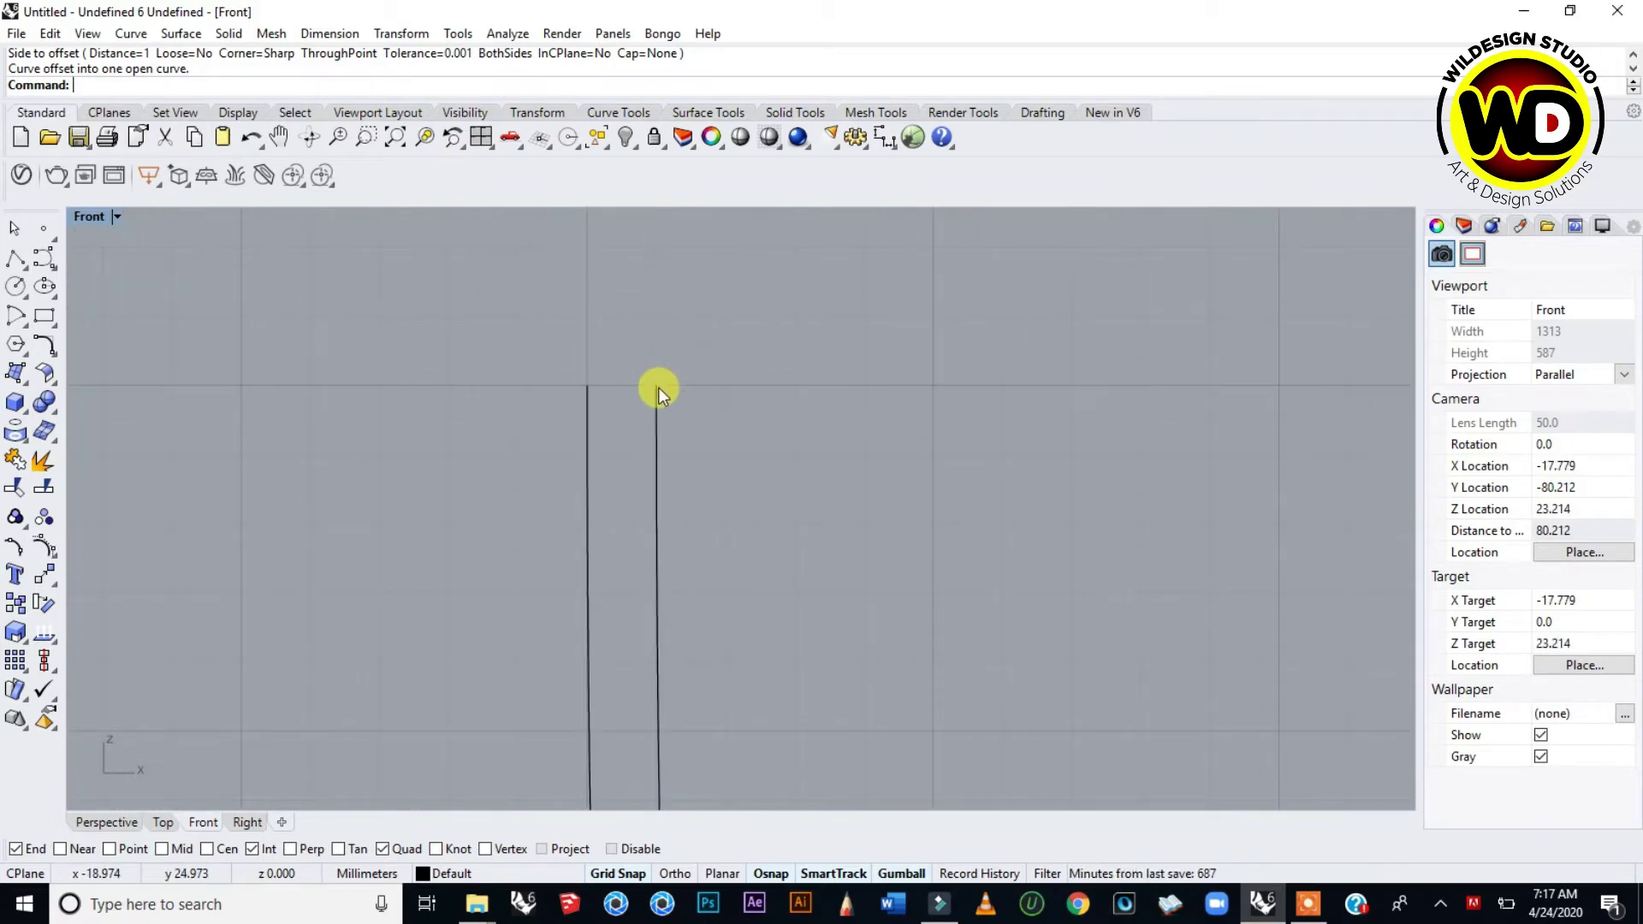
pyautogui.scroll(2, 658, 390)
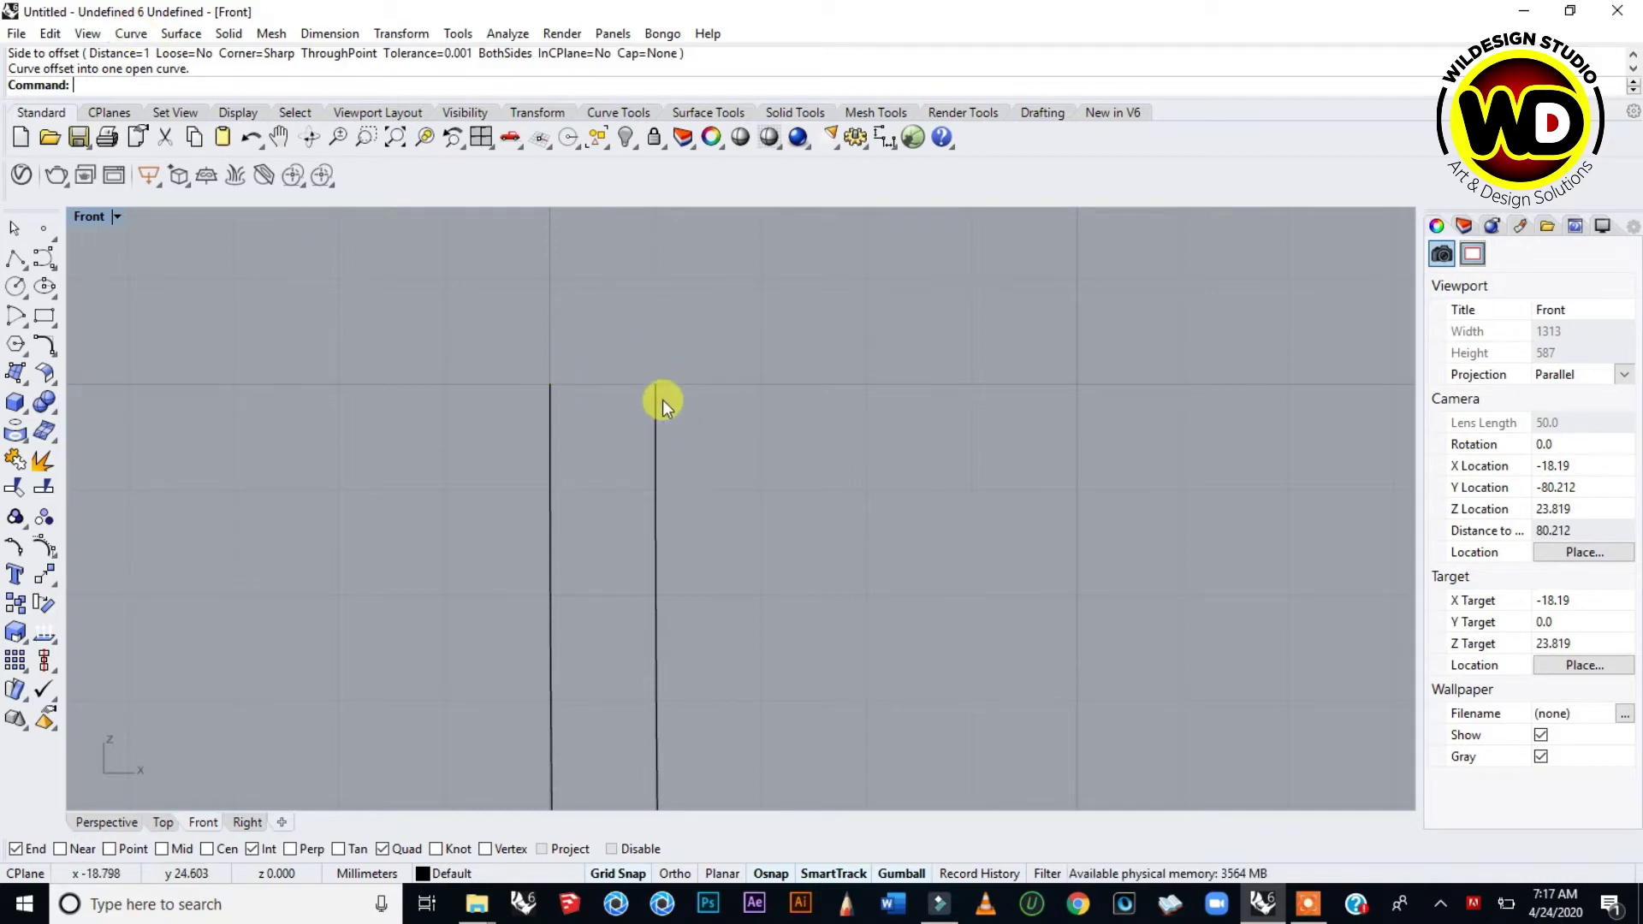
pyautogui.click(133, 35)
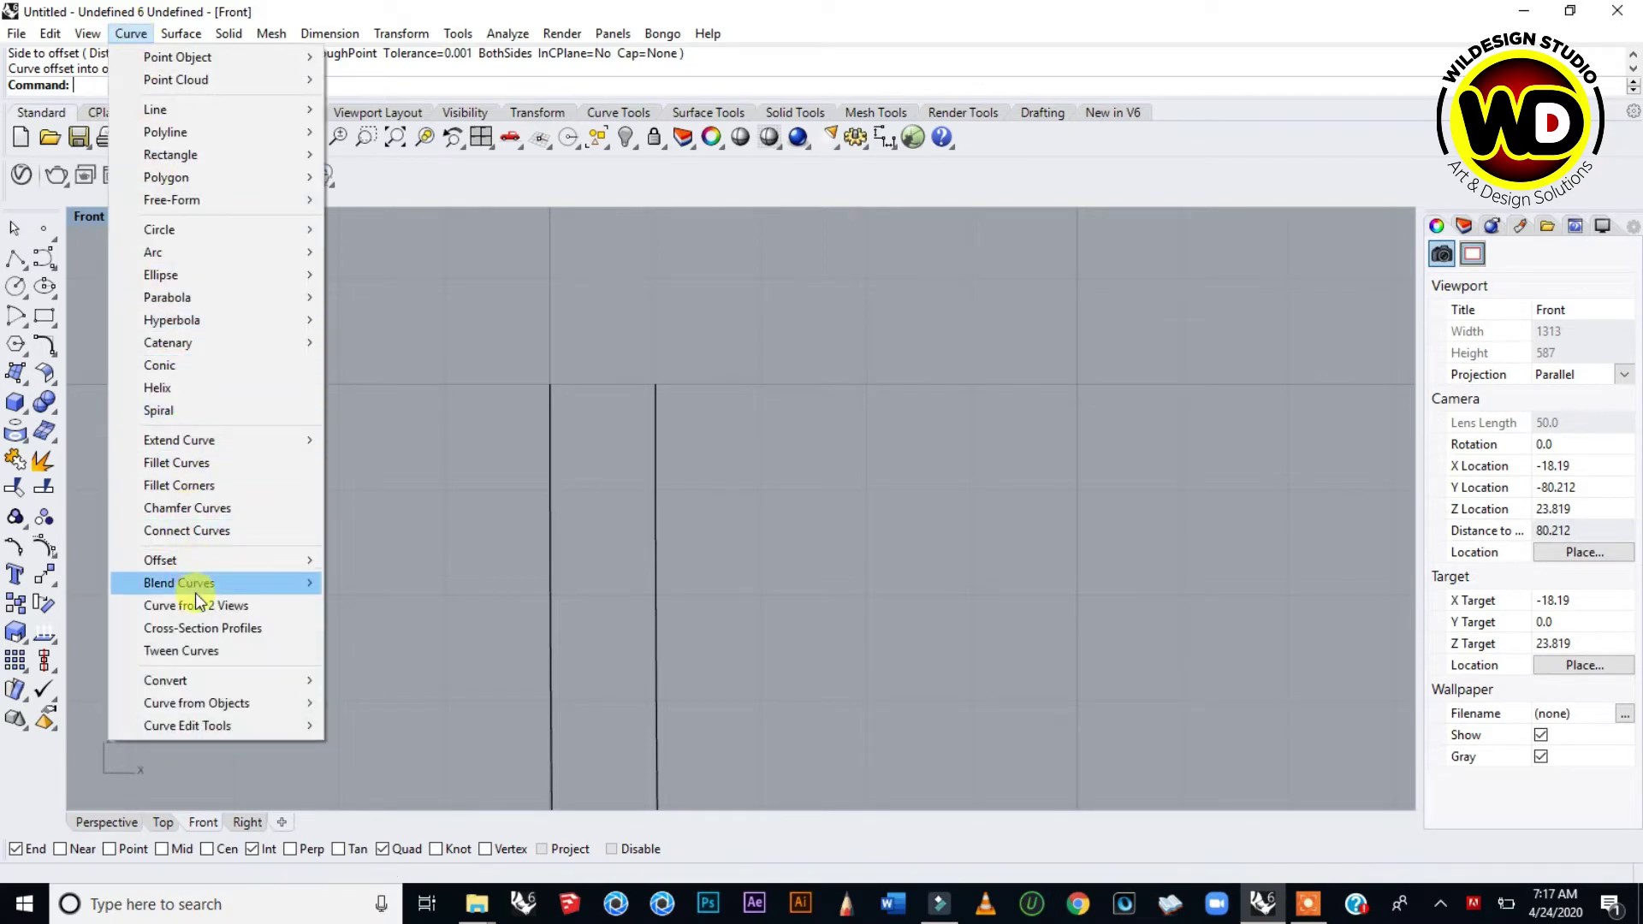
# - Arc-blend the top ends of the two wall curves into a rounded rim
pyautogui.moveTo(248, 582)
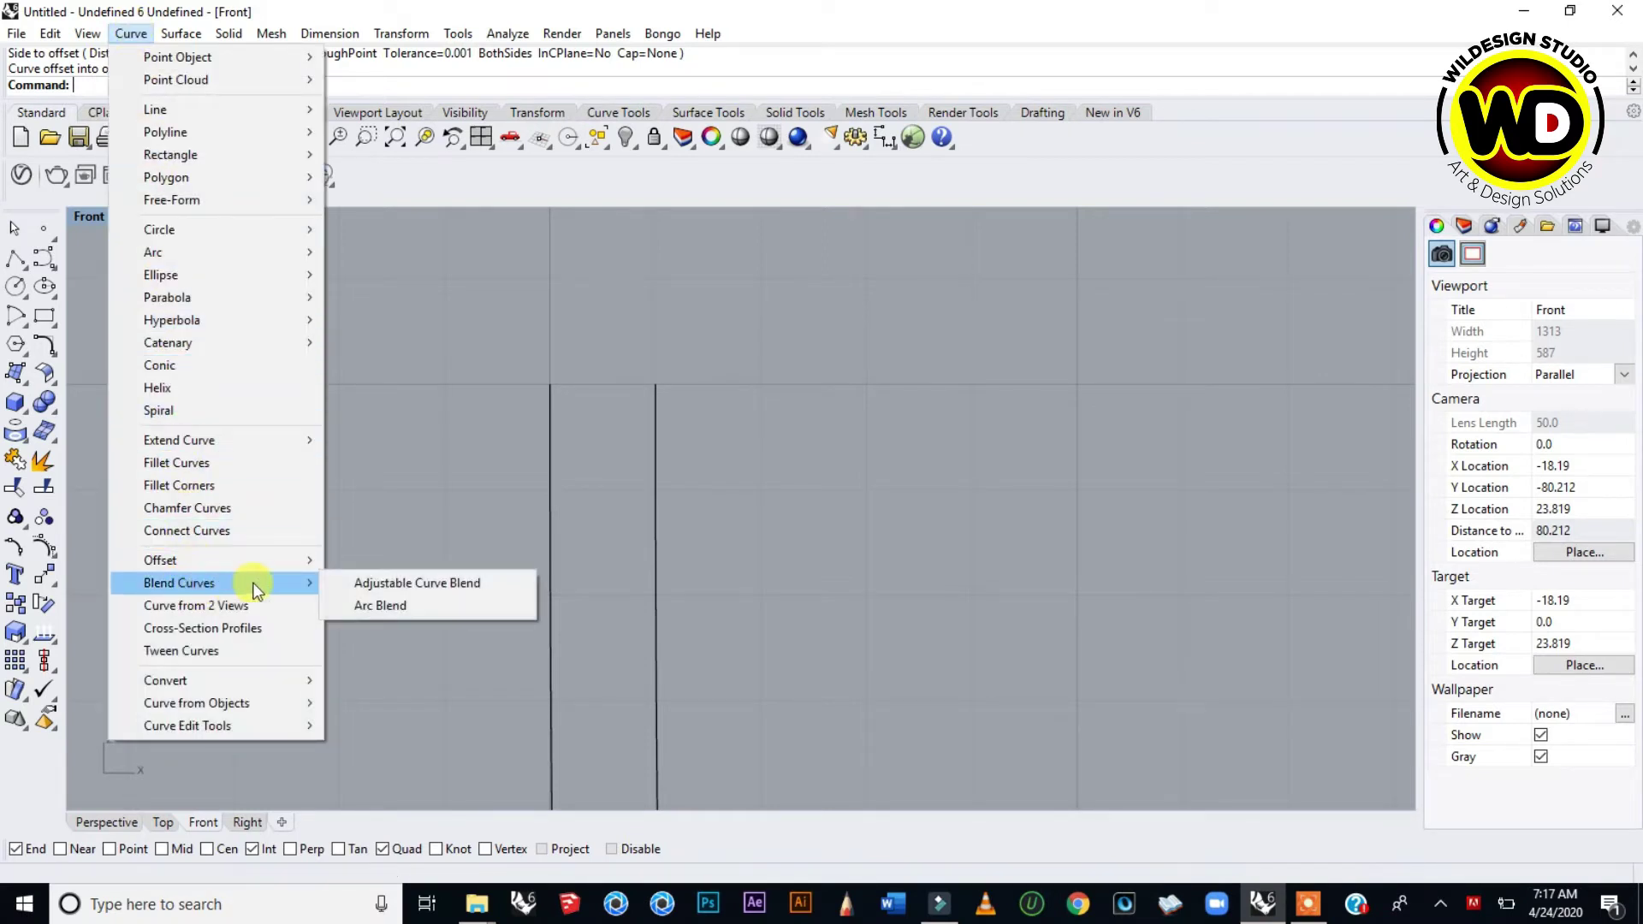
pyautogui.click(399, 608)
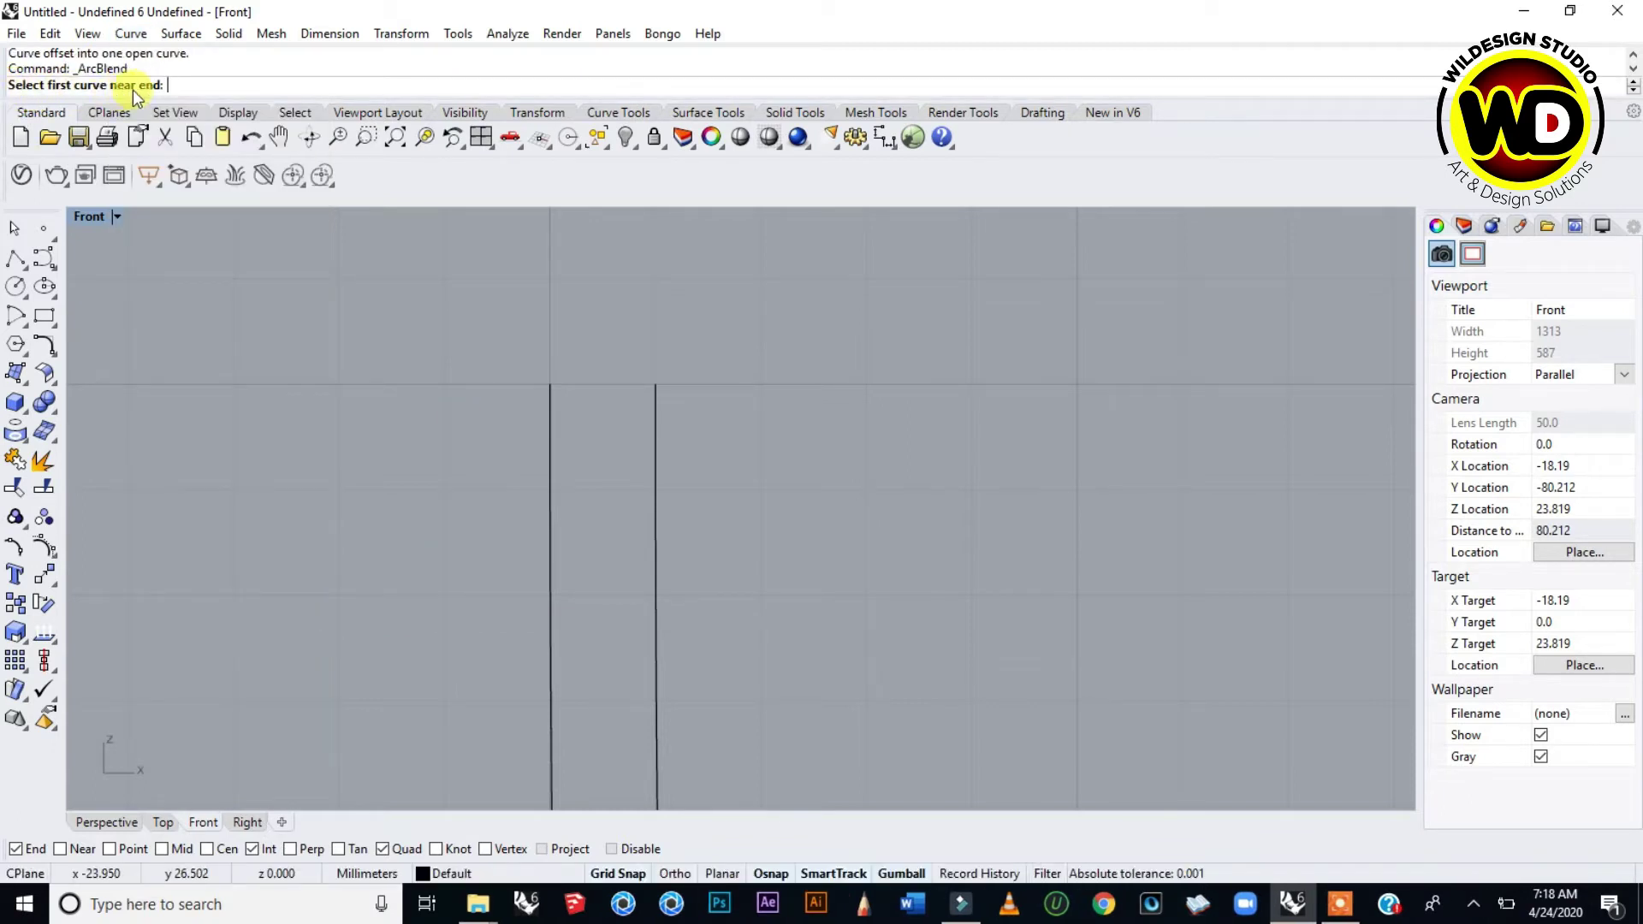
pyautogui.click(550, 389)
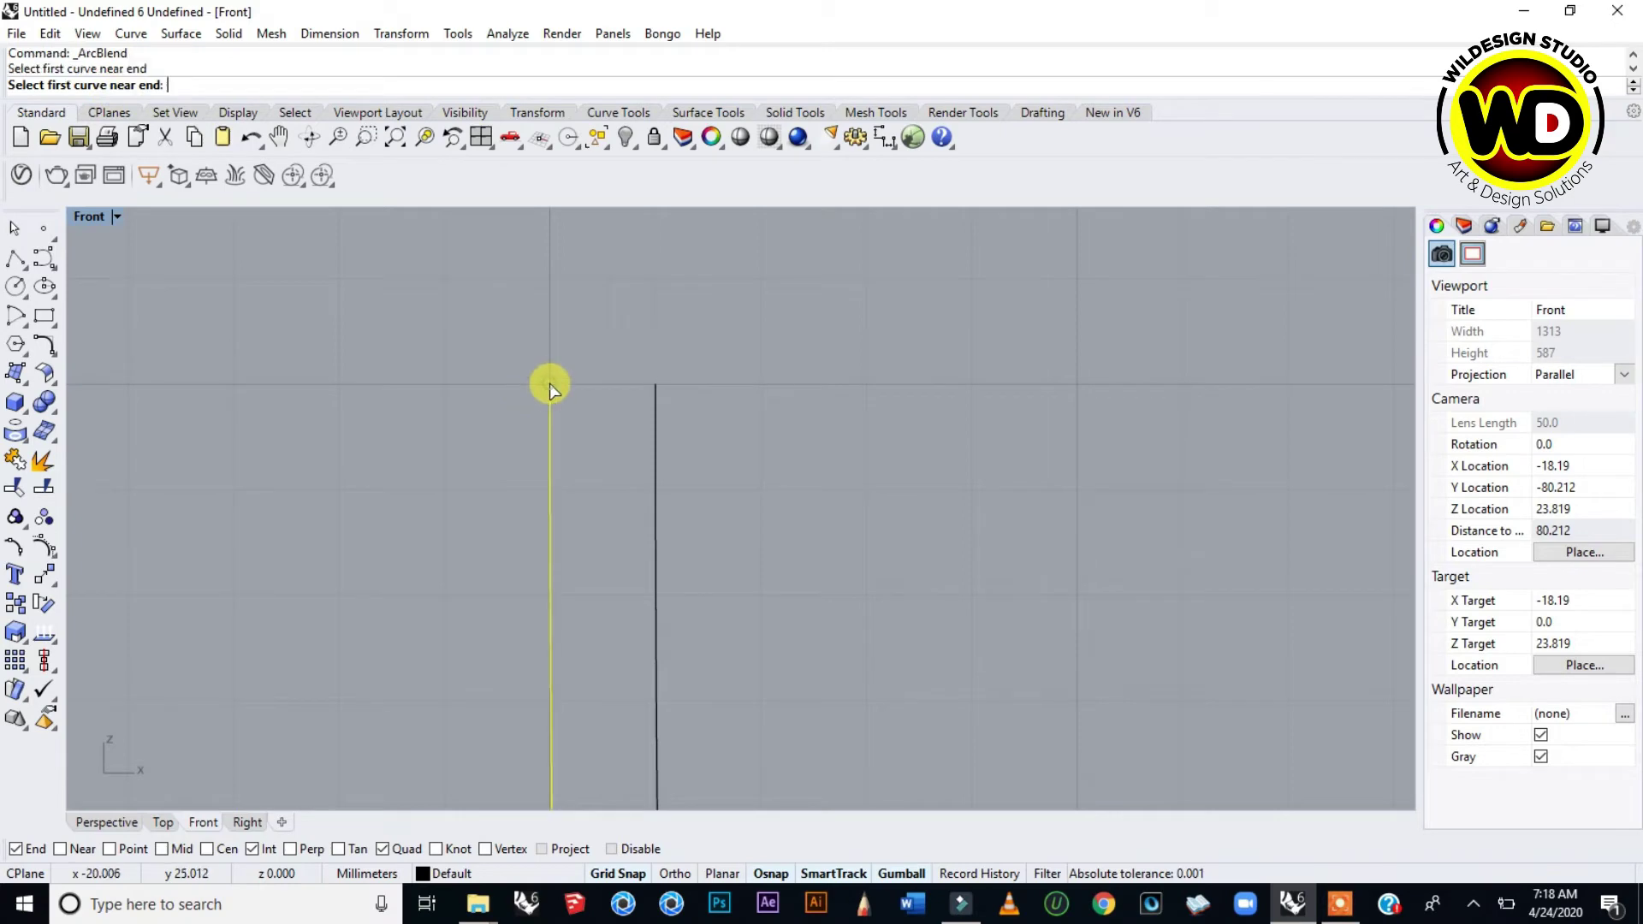
pyautogui.click(656, 392)
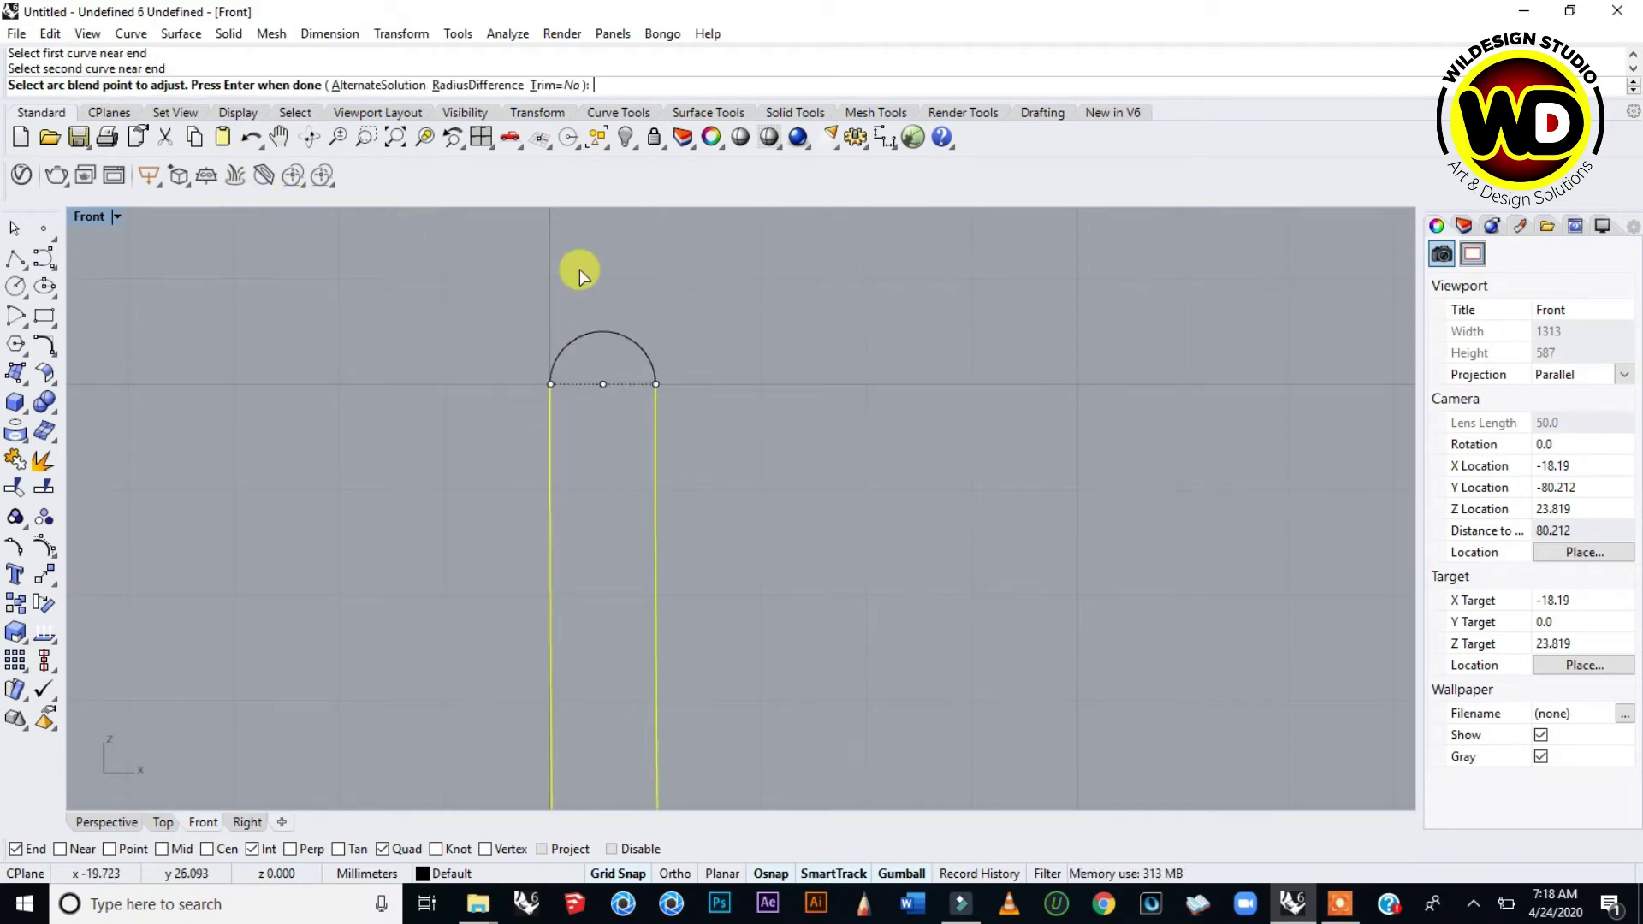
pyautogui.scroll(3, 578, 269)
pyautogui.scroll(-3, 665, 418)
pyautogui.scroll(-4, 684, 441)
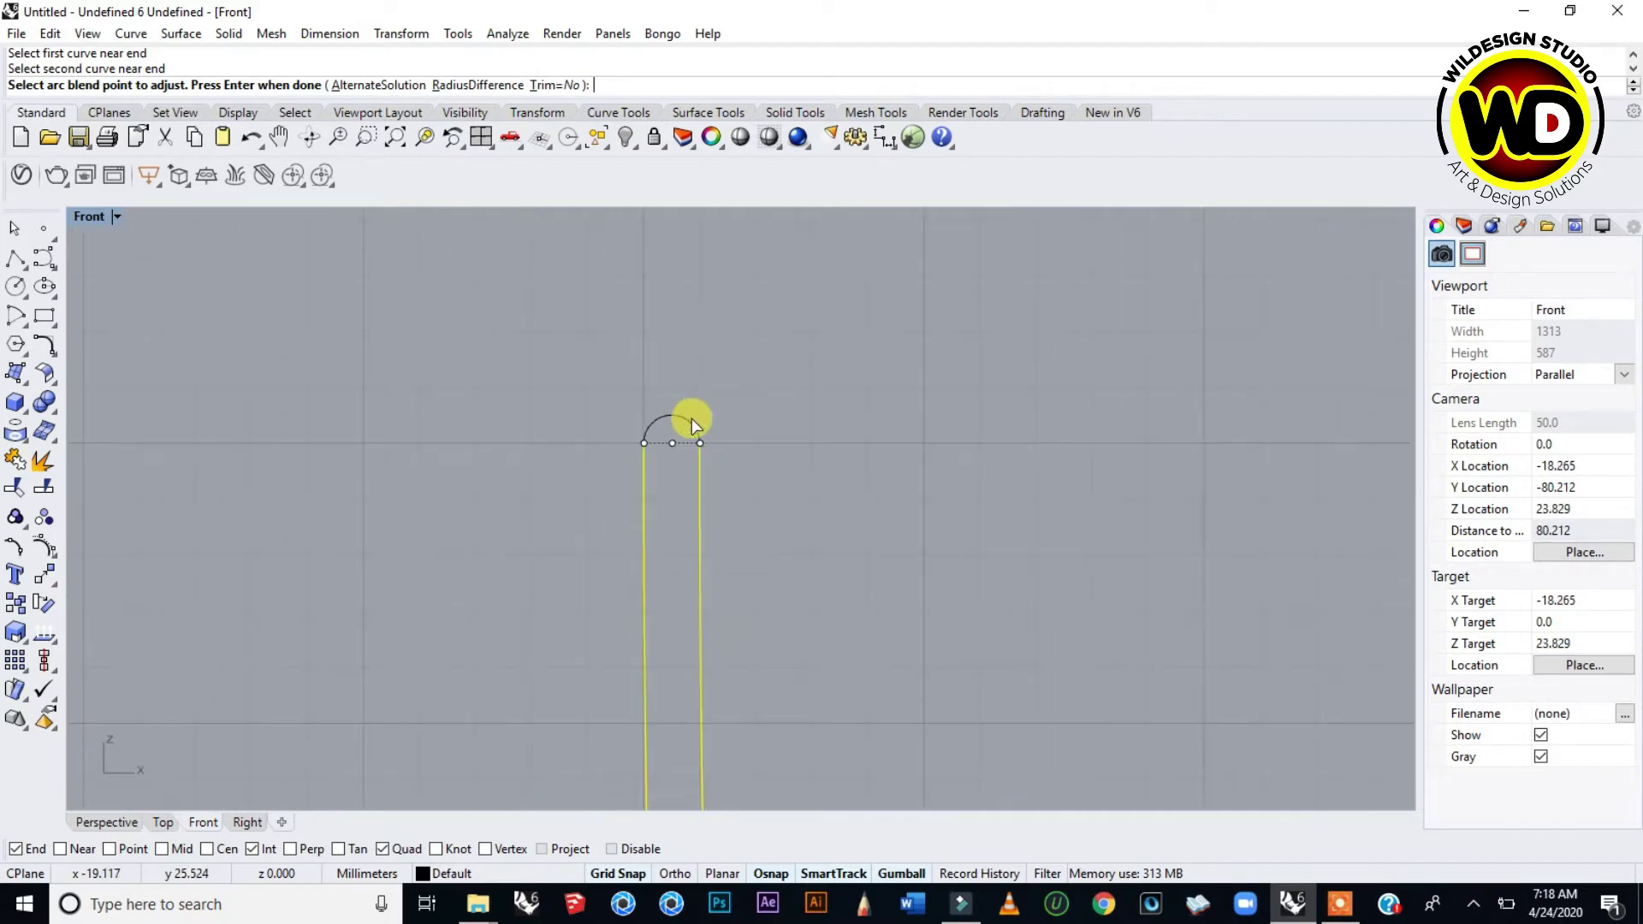
pyautogui.scroll(3, 688, 428)
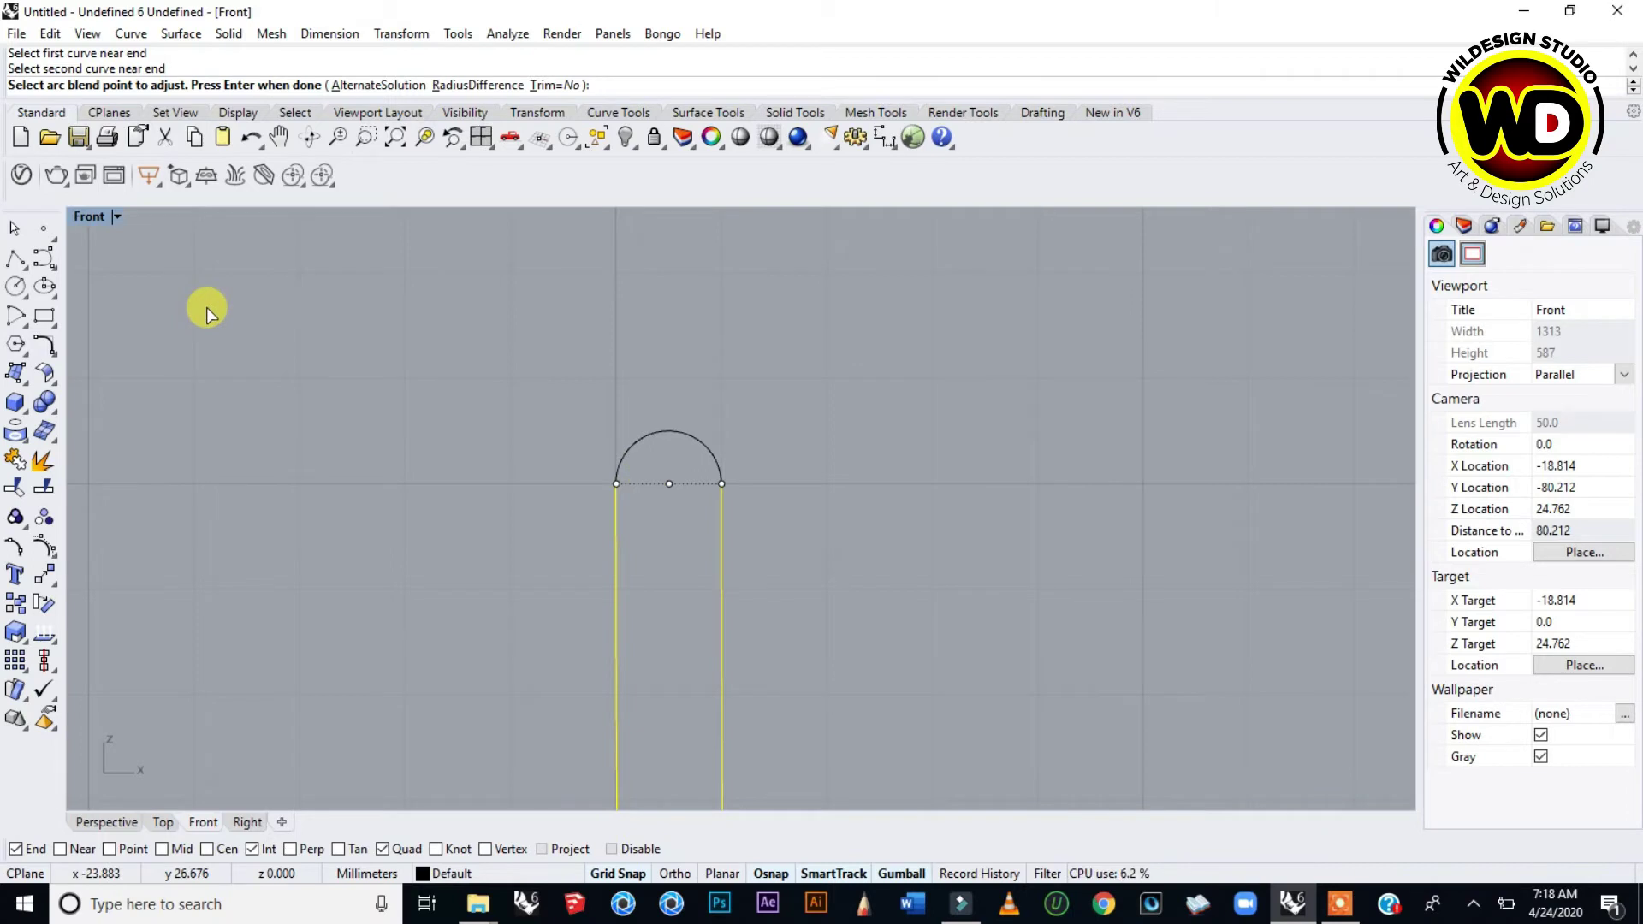
pyautogui.press('Return')
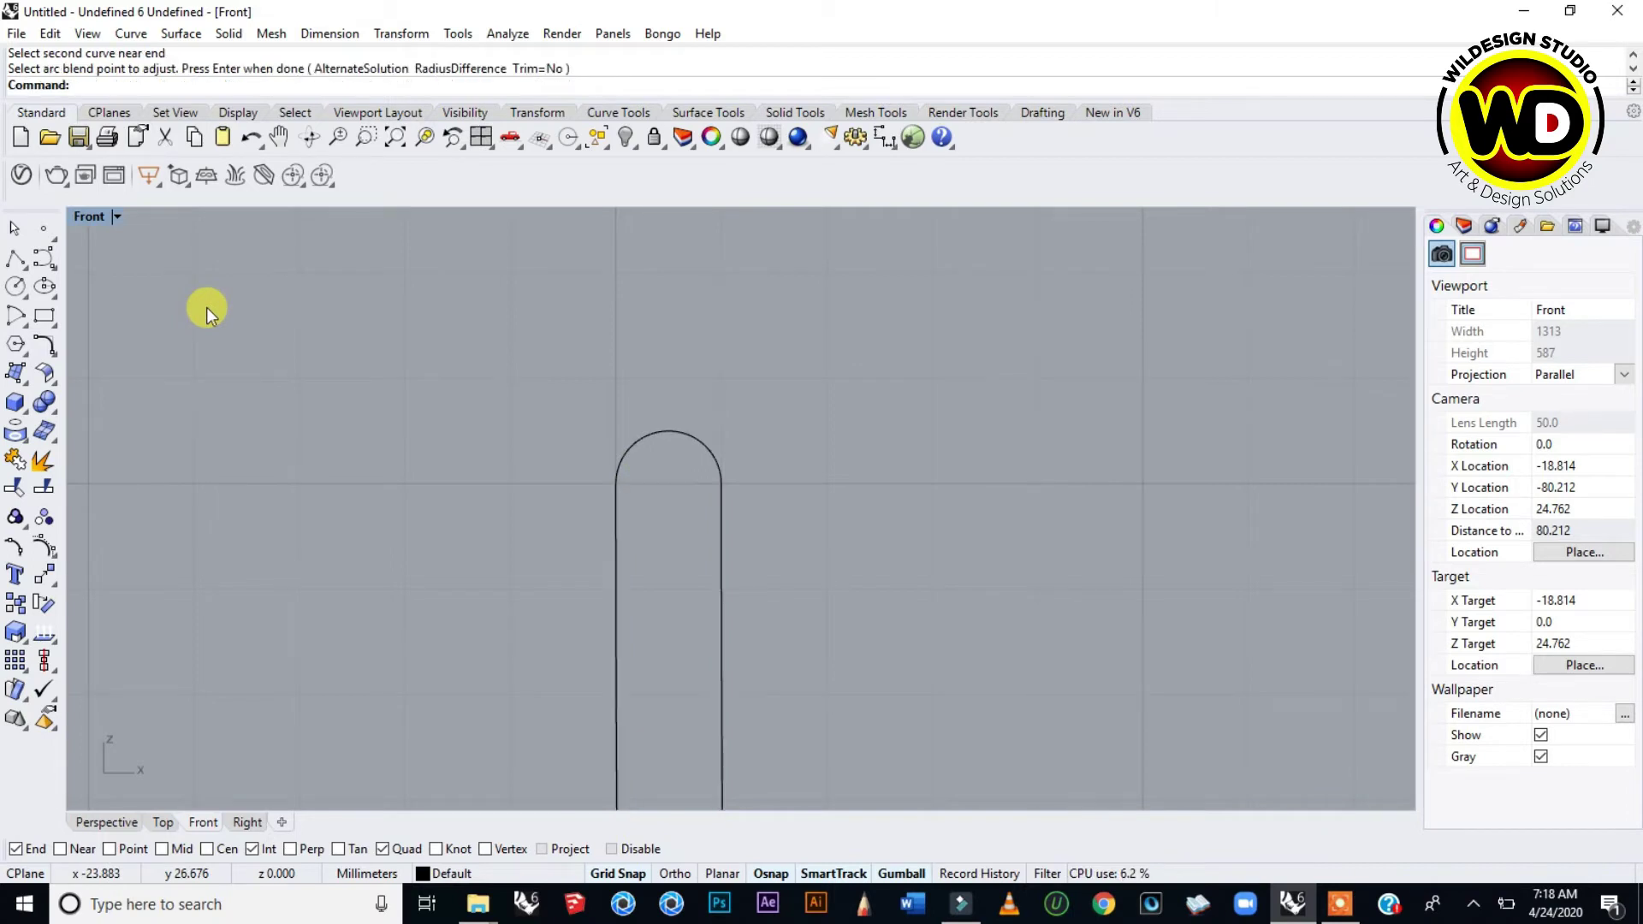
# - Select the wall lines and the rim arc in turn, then clear the selection
pyautogui.click(719, 548)
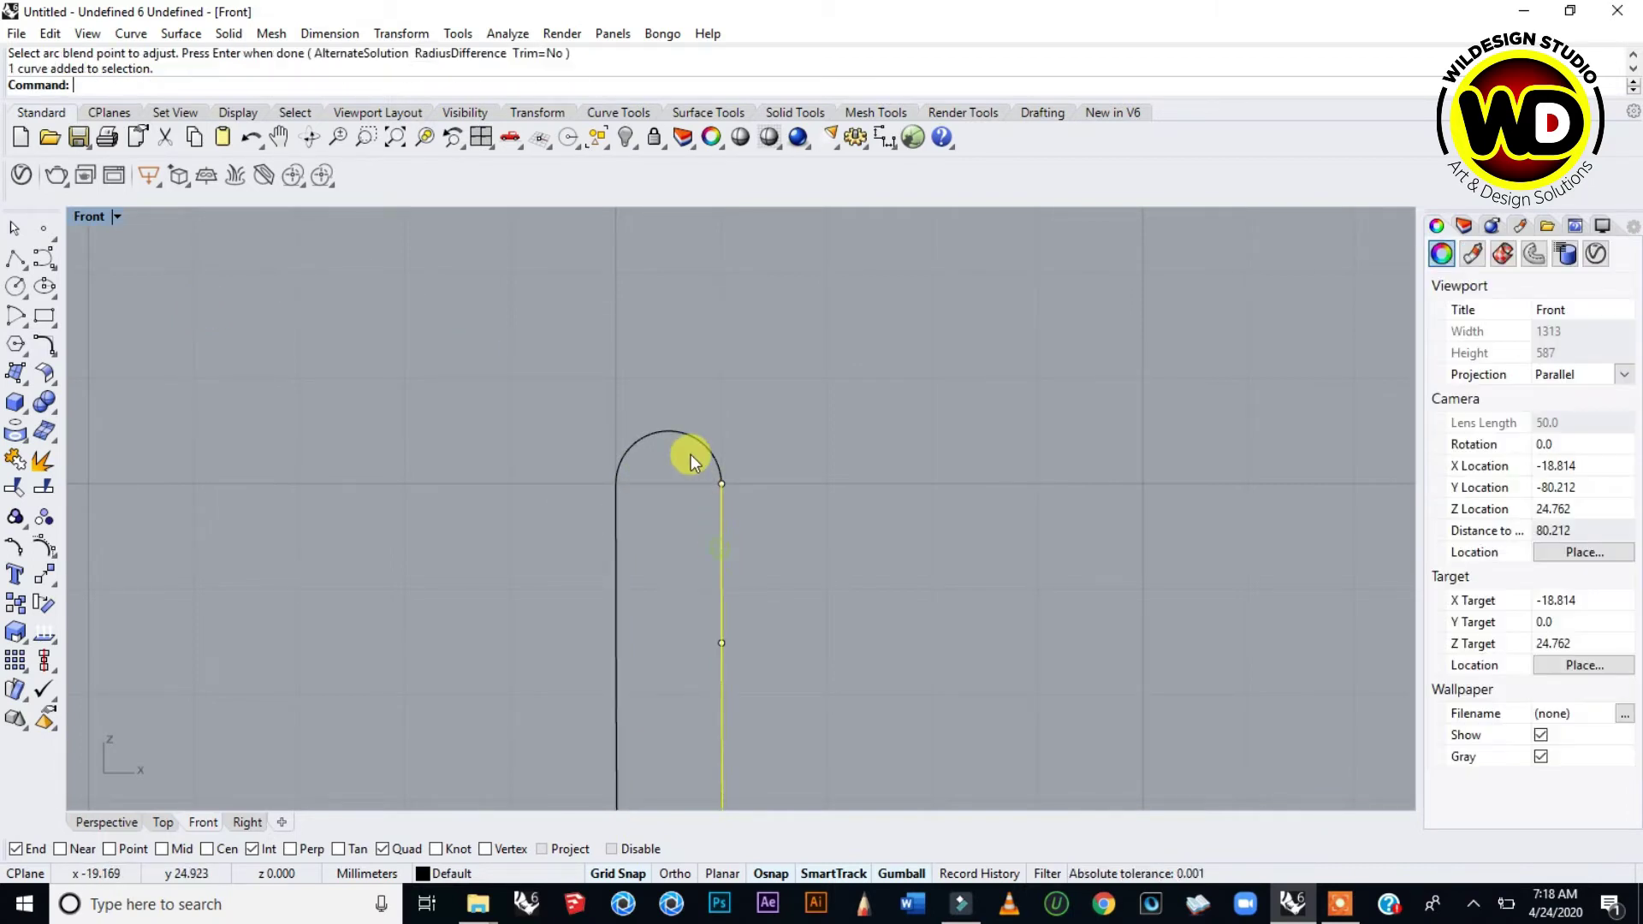
pyautogui.click(683, 434)
pyautogui.click(617, 545)
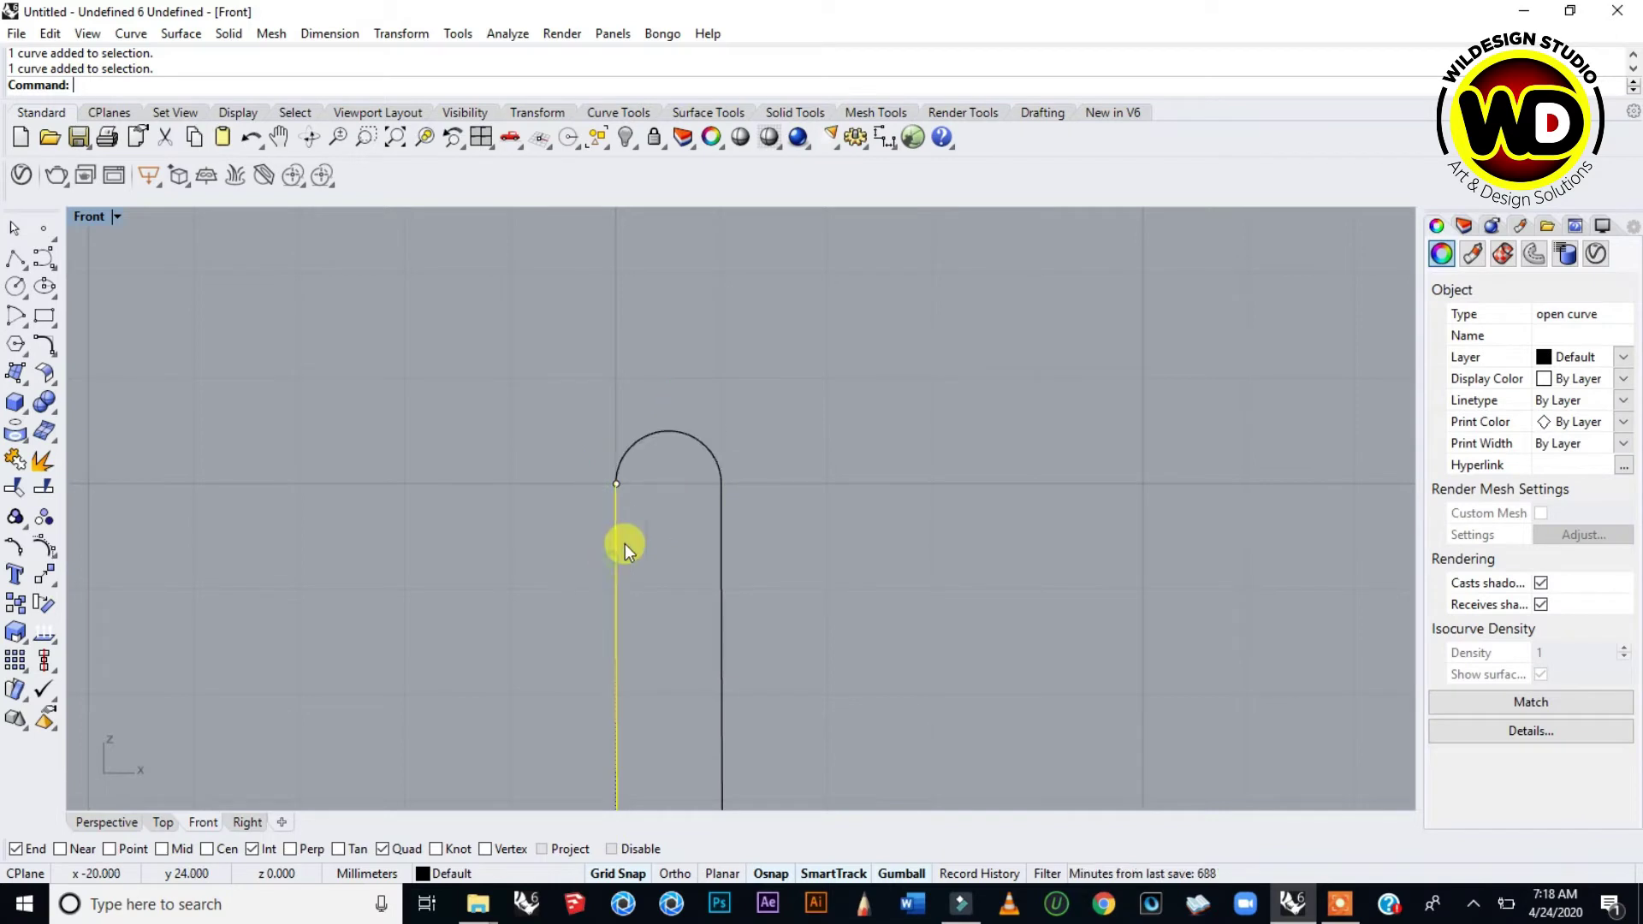
pyautogui.click(573, 392)
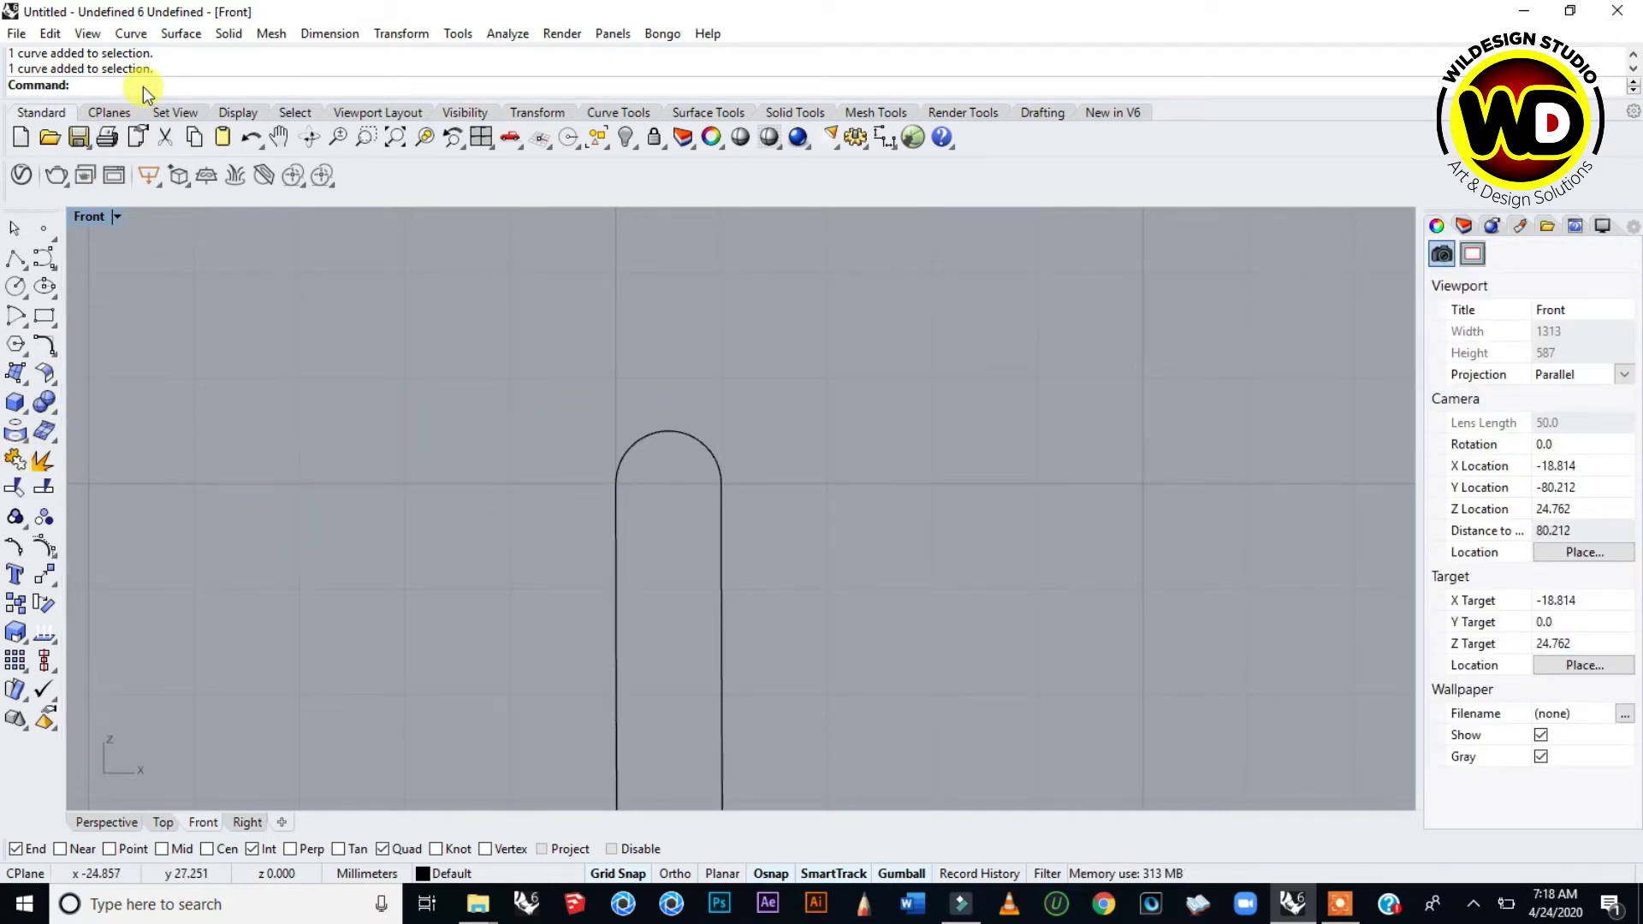
# - Join the wall curves and rim arc into one curve with the Join command
pyautogui.write('join')
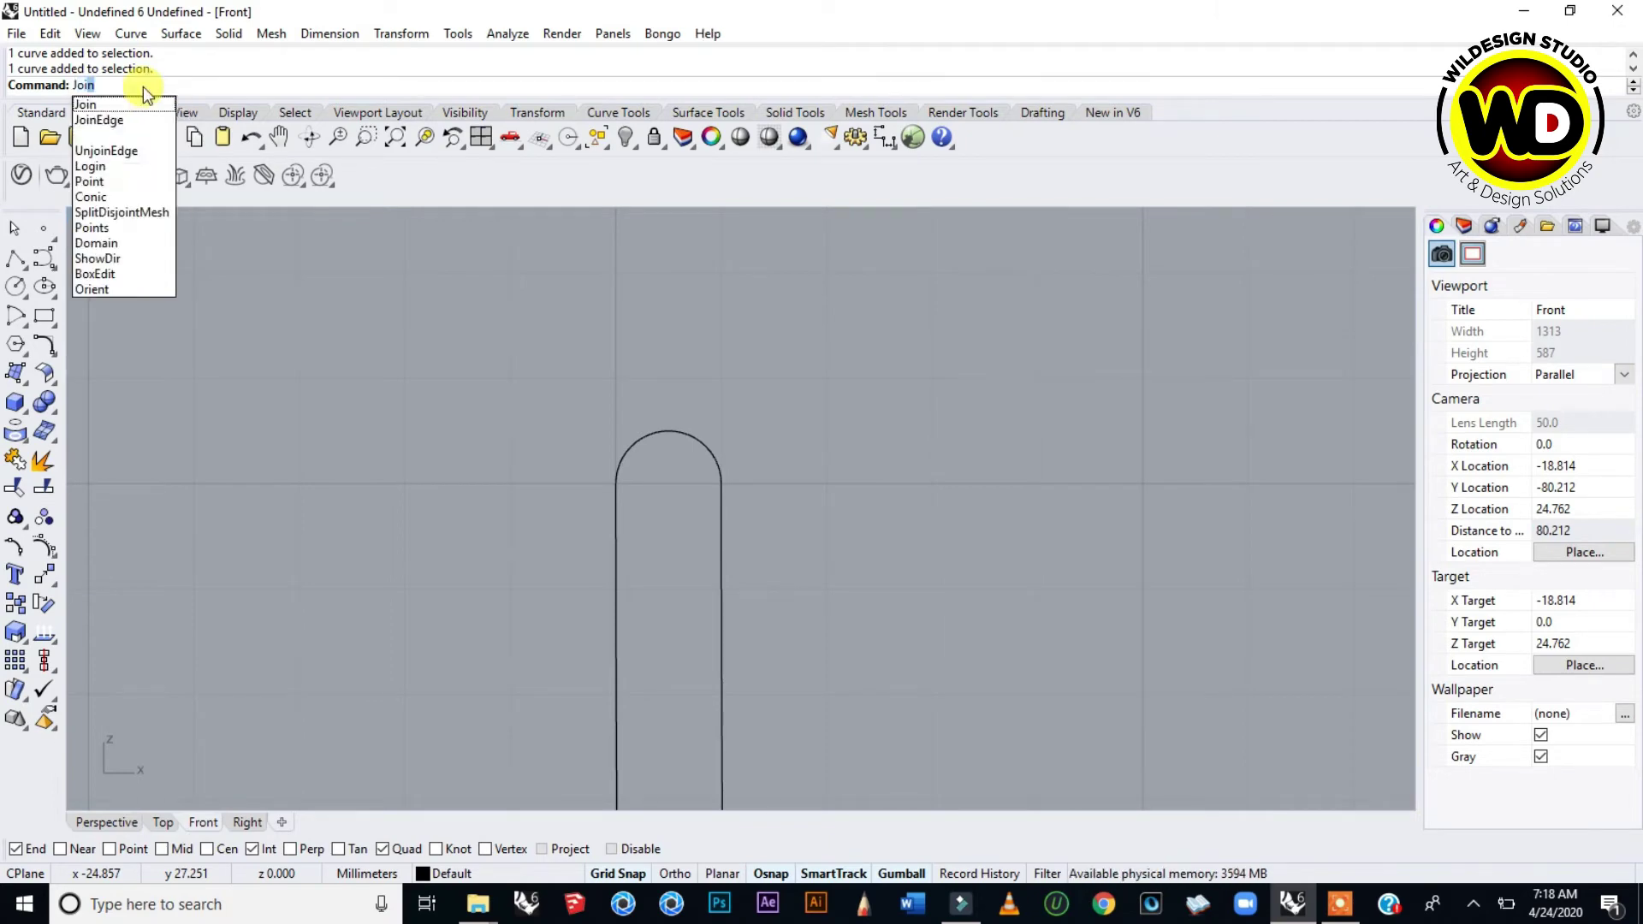
pyautogui.press('Return')
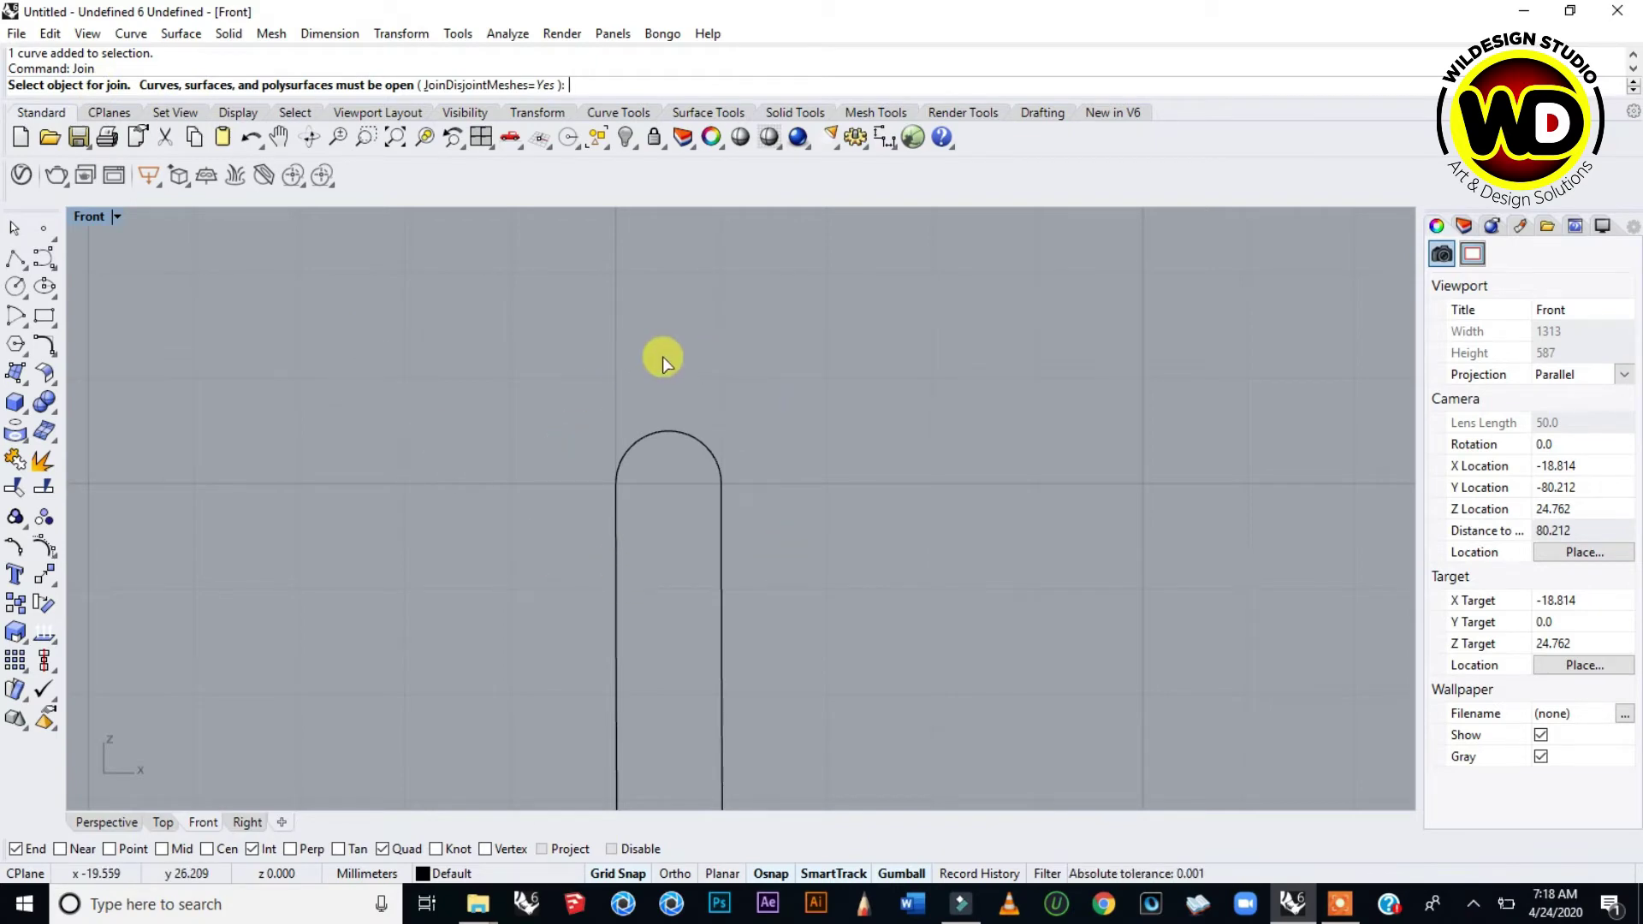
pyautogui.scroll(-8, 662, 356)
pyautogui.scroll(-4, 649, 342)
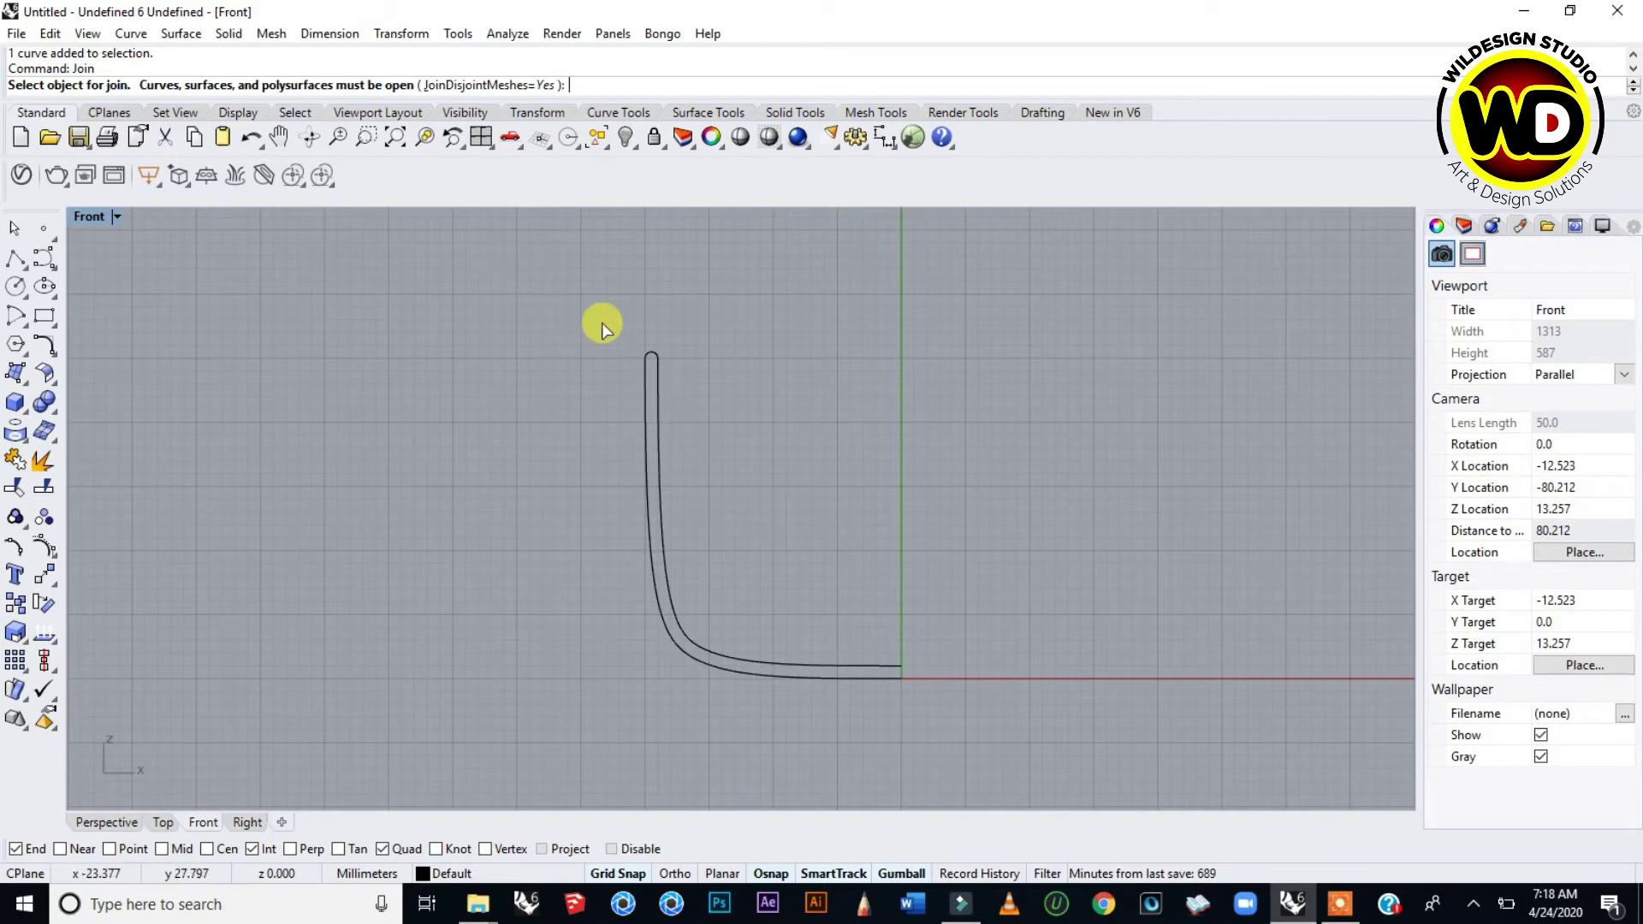
pyautogui.scroll(5, 612, 333)
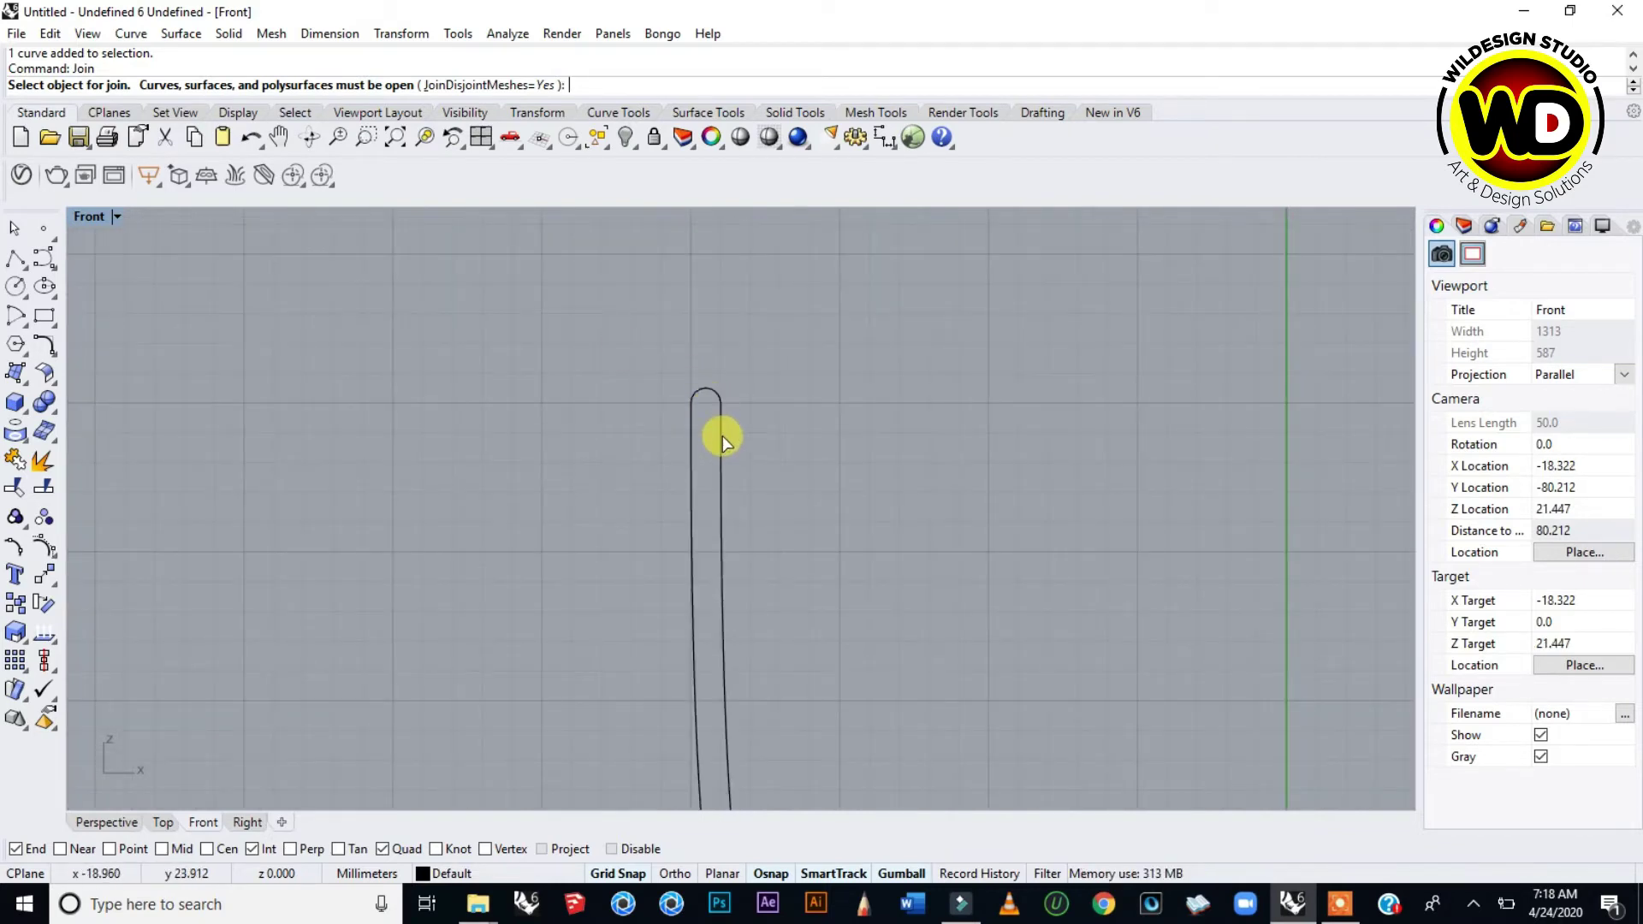
pyautogui.click(691, 450)
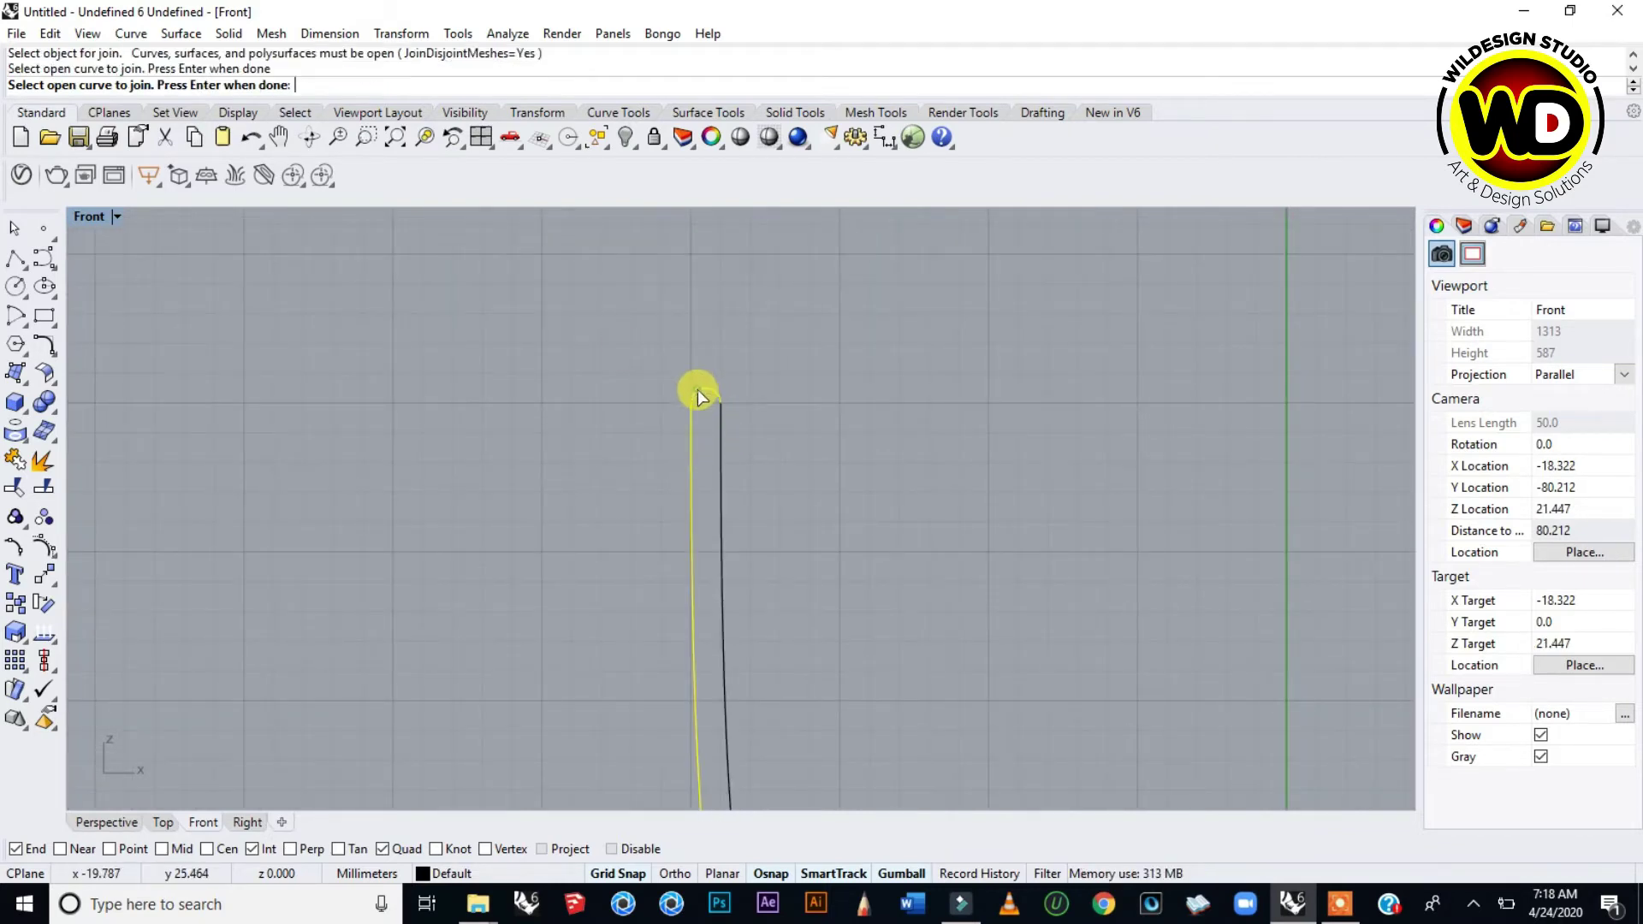
pyautogui.click(720, 433)
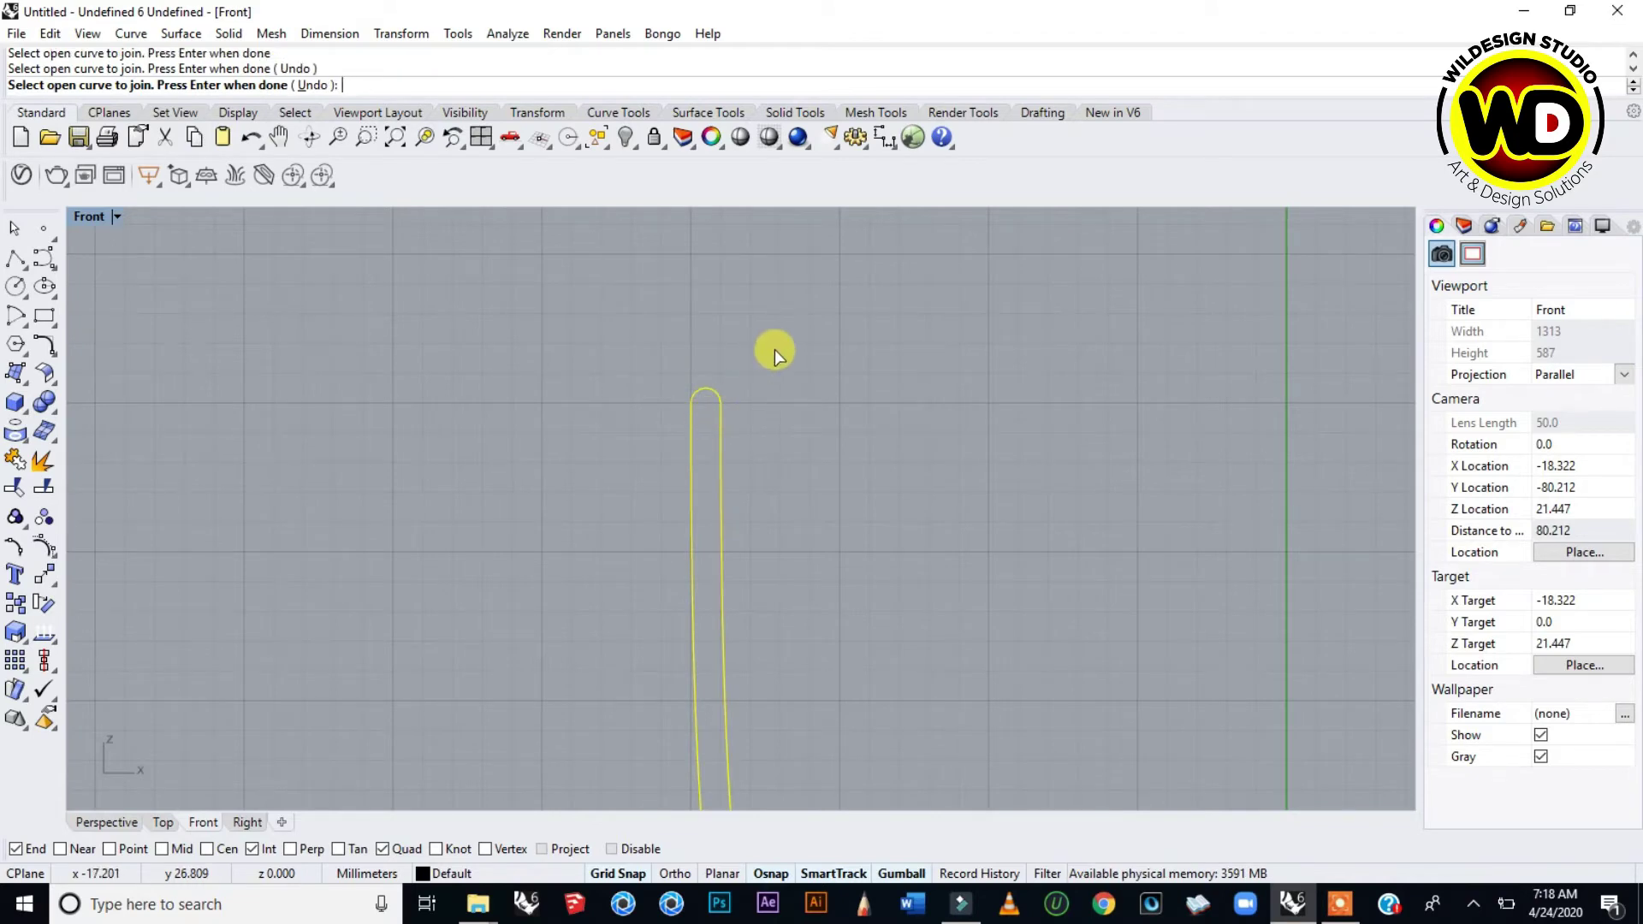
pyautogui.press('Return')
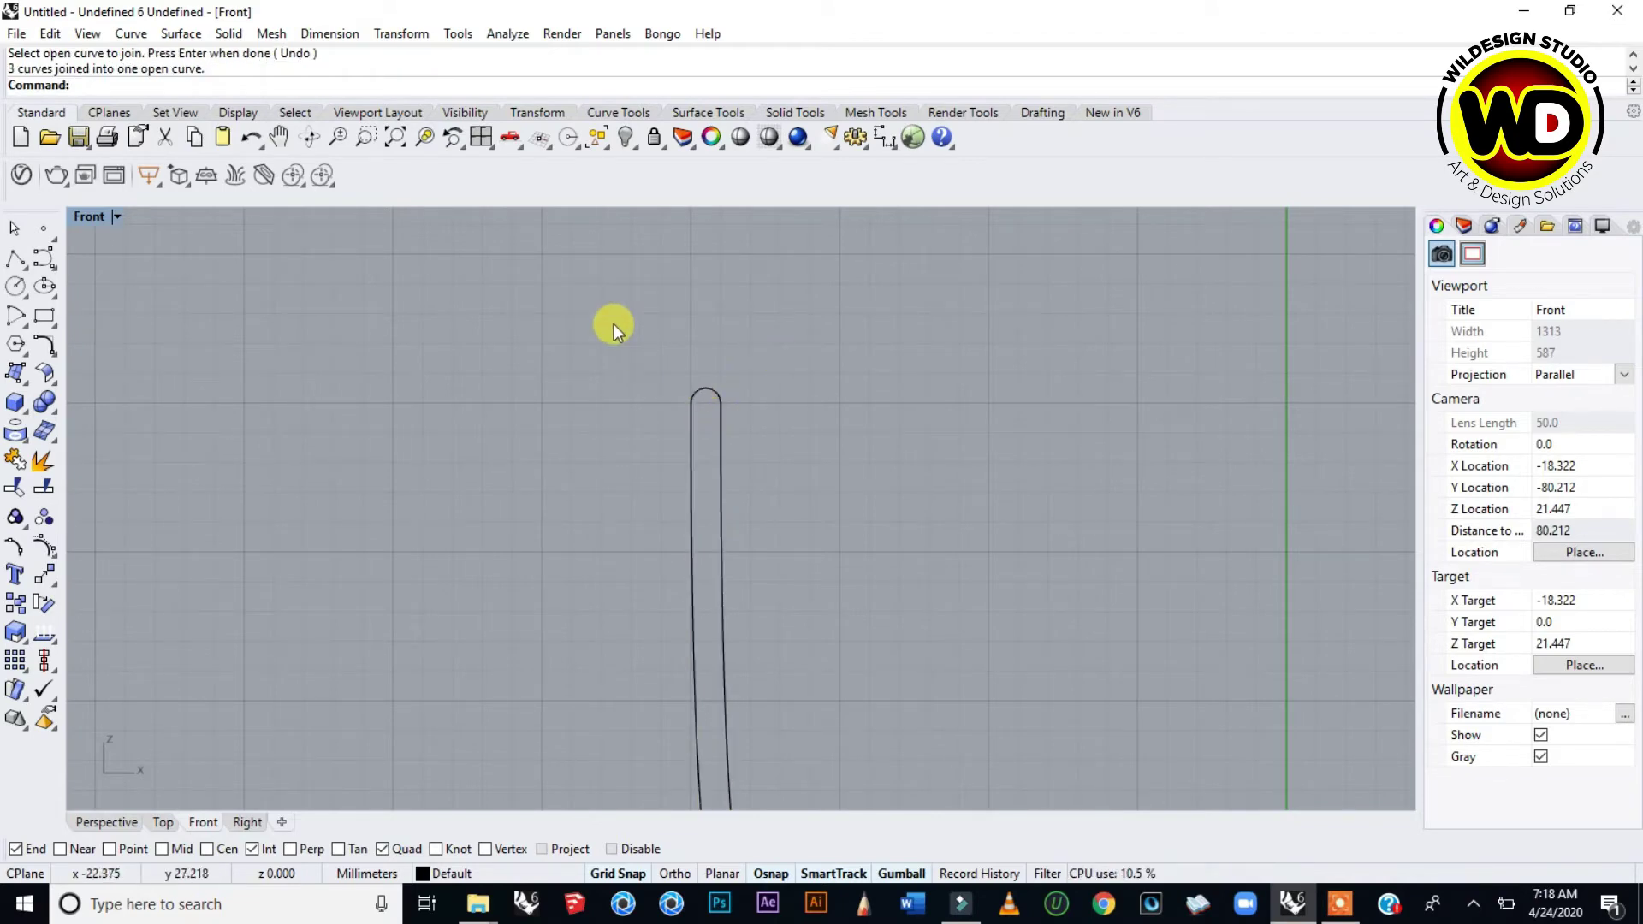
pyautogui.scroll(-8, 613, 324)
pyautogui.scroll(4, 821, 599)
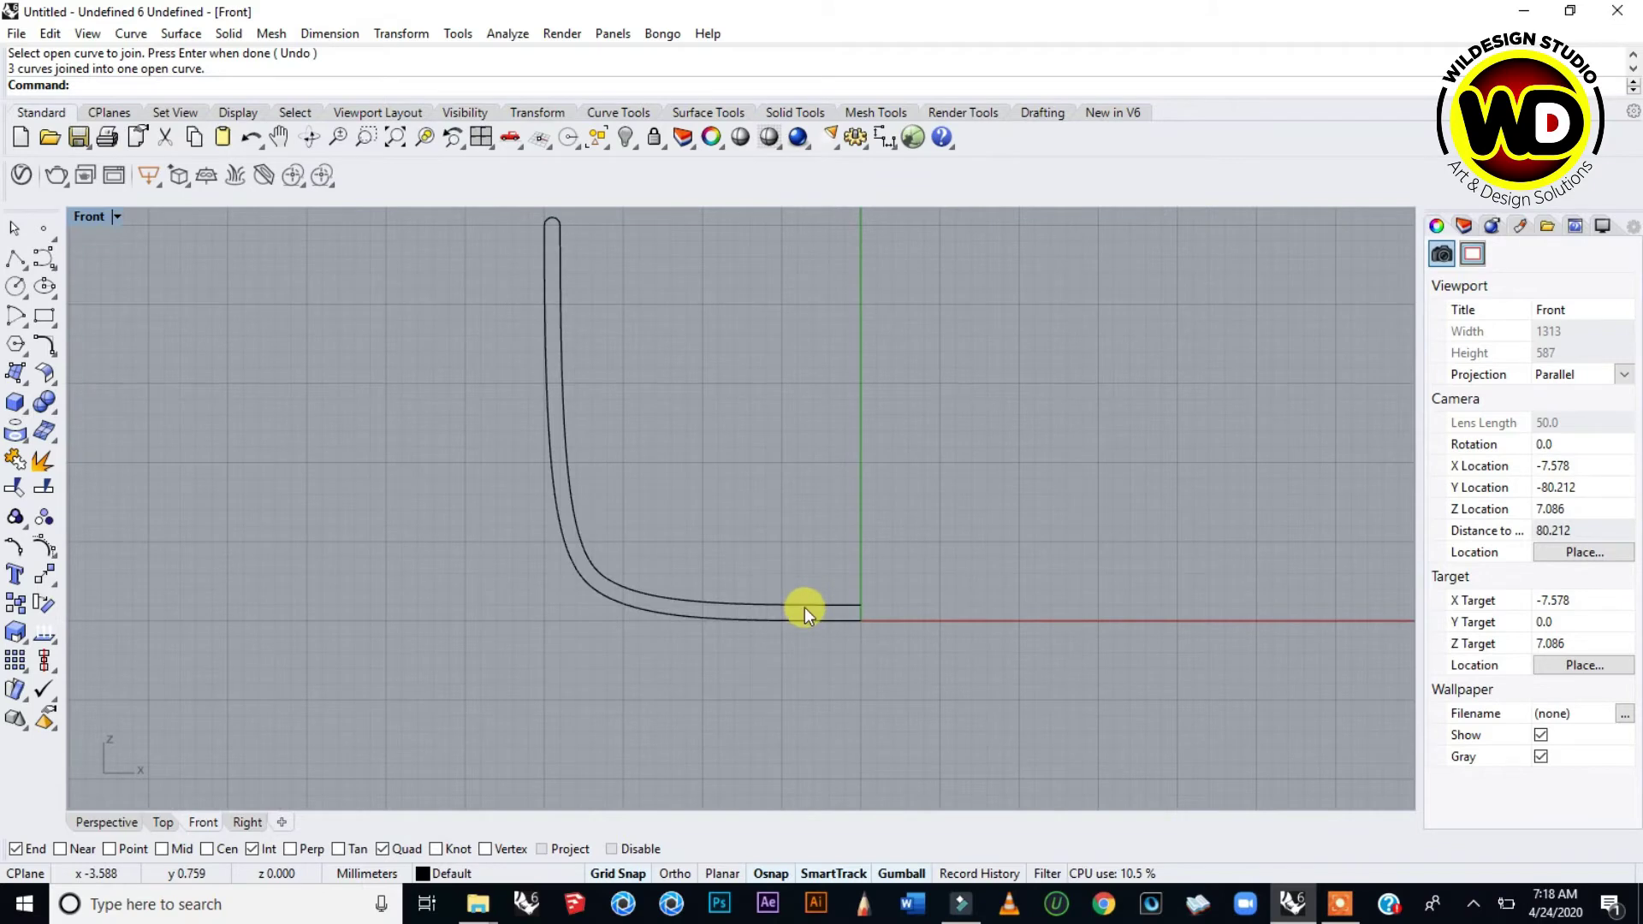
pyautogui.click(804, 606)
# - Deselect the profile, enter Revolve at the command prompt, and check the Surface menu
pyautogui.click(351, 295)
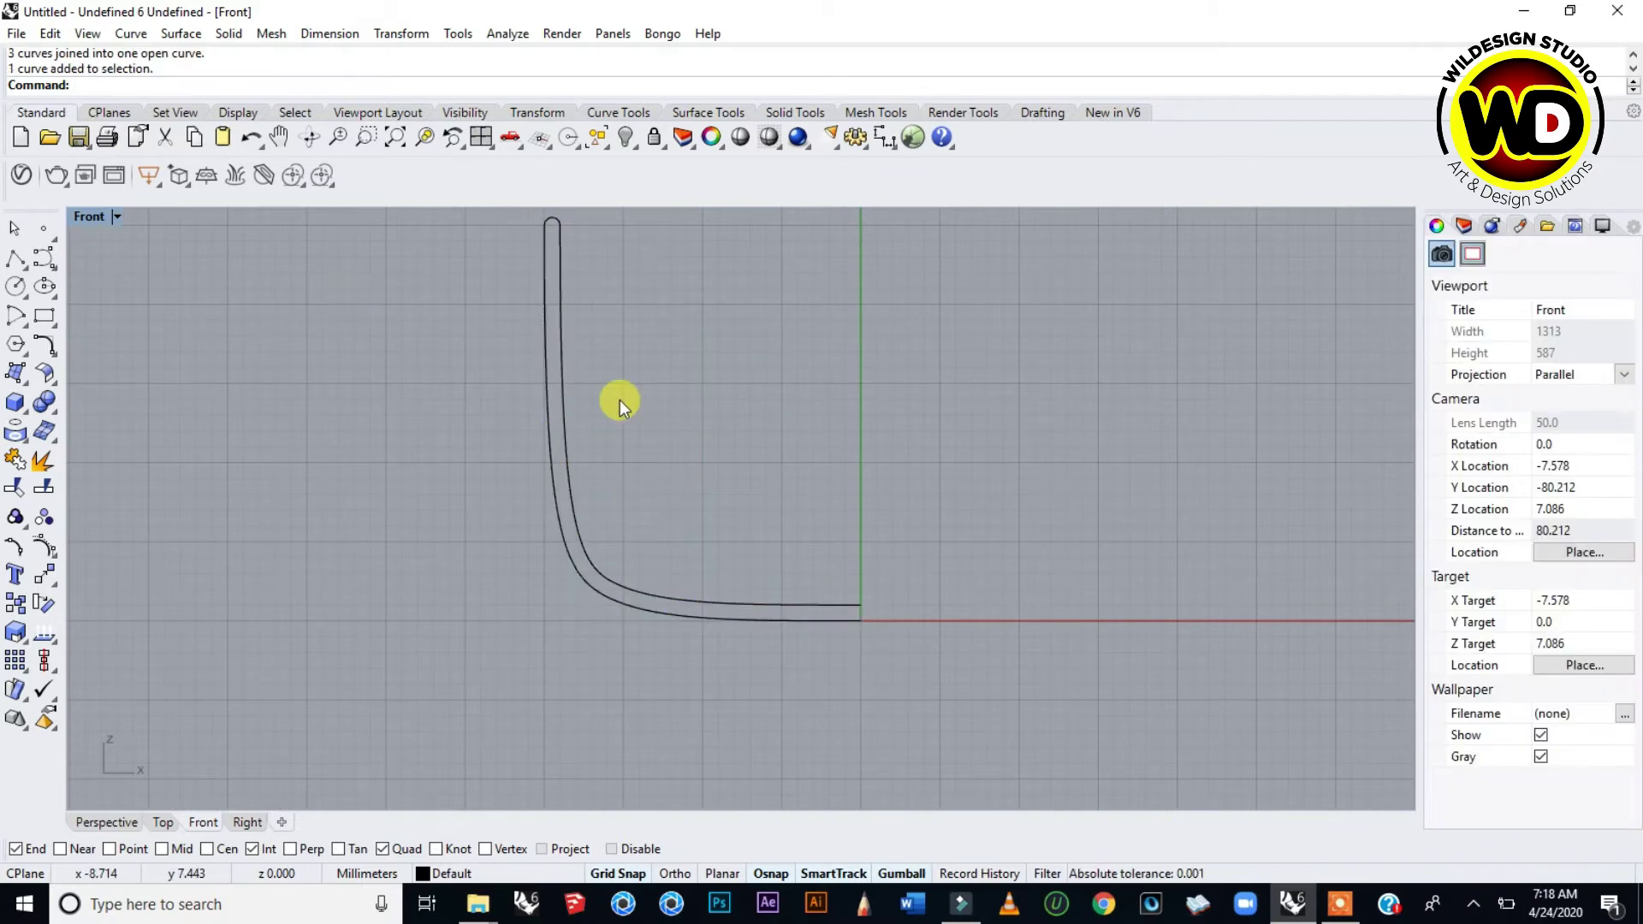
pyautogui.scroll(-2, 610, 479)
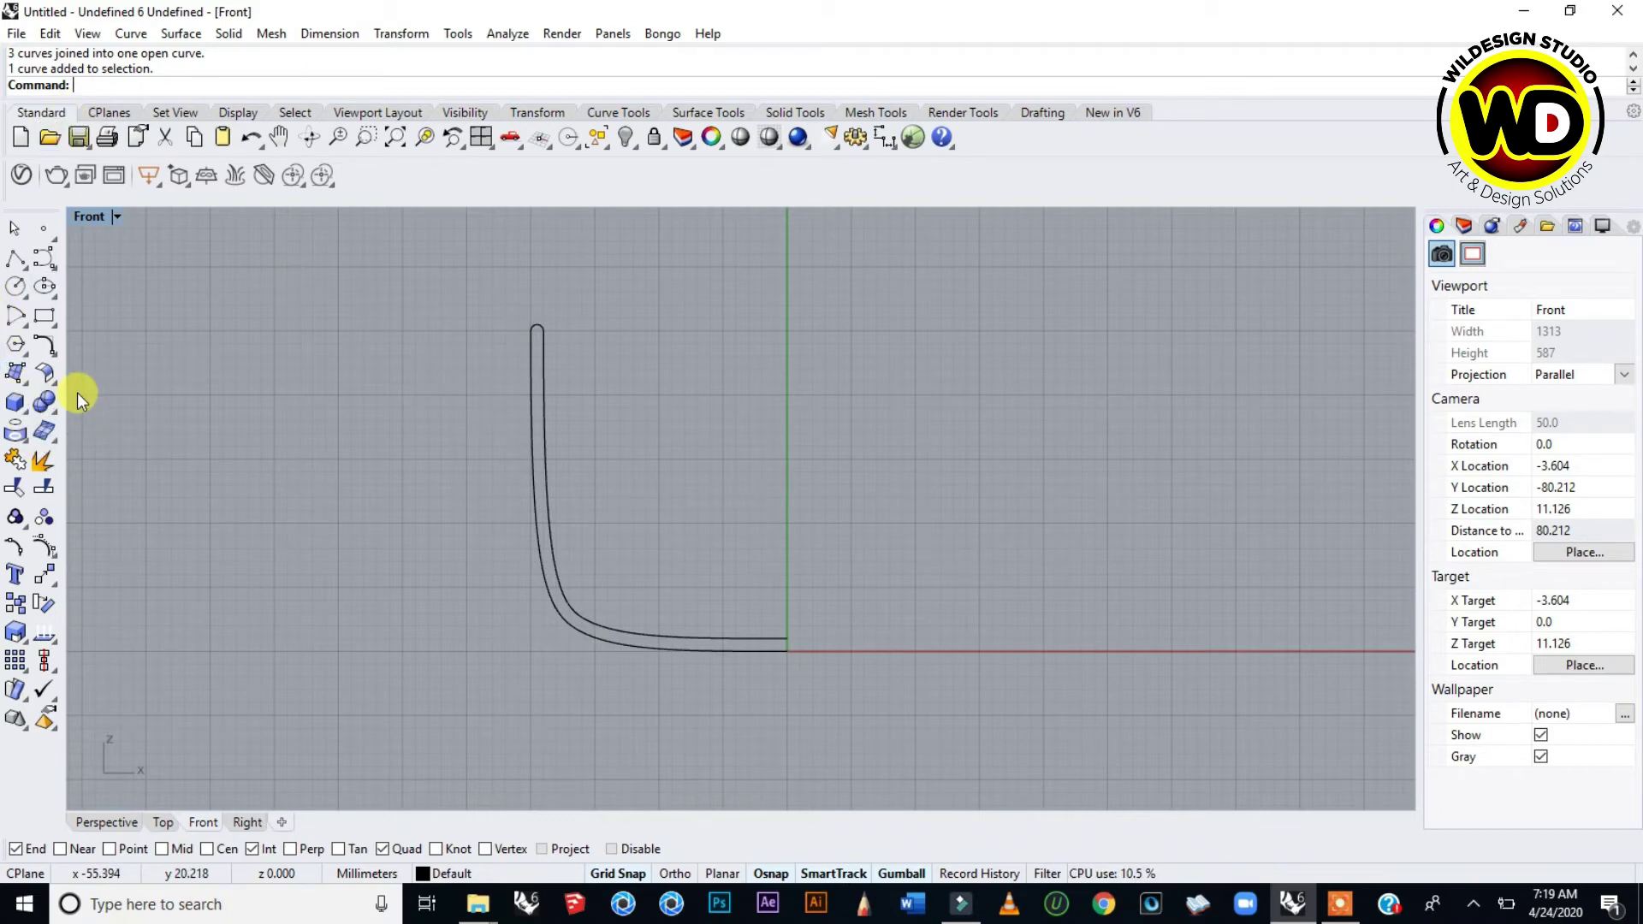
pyautogui.write('Revolv')
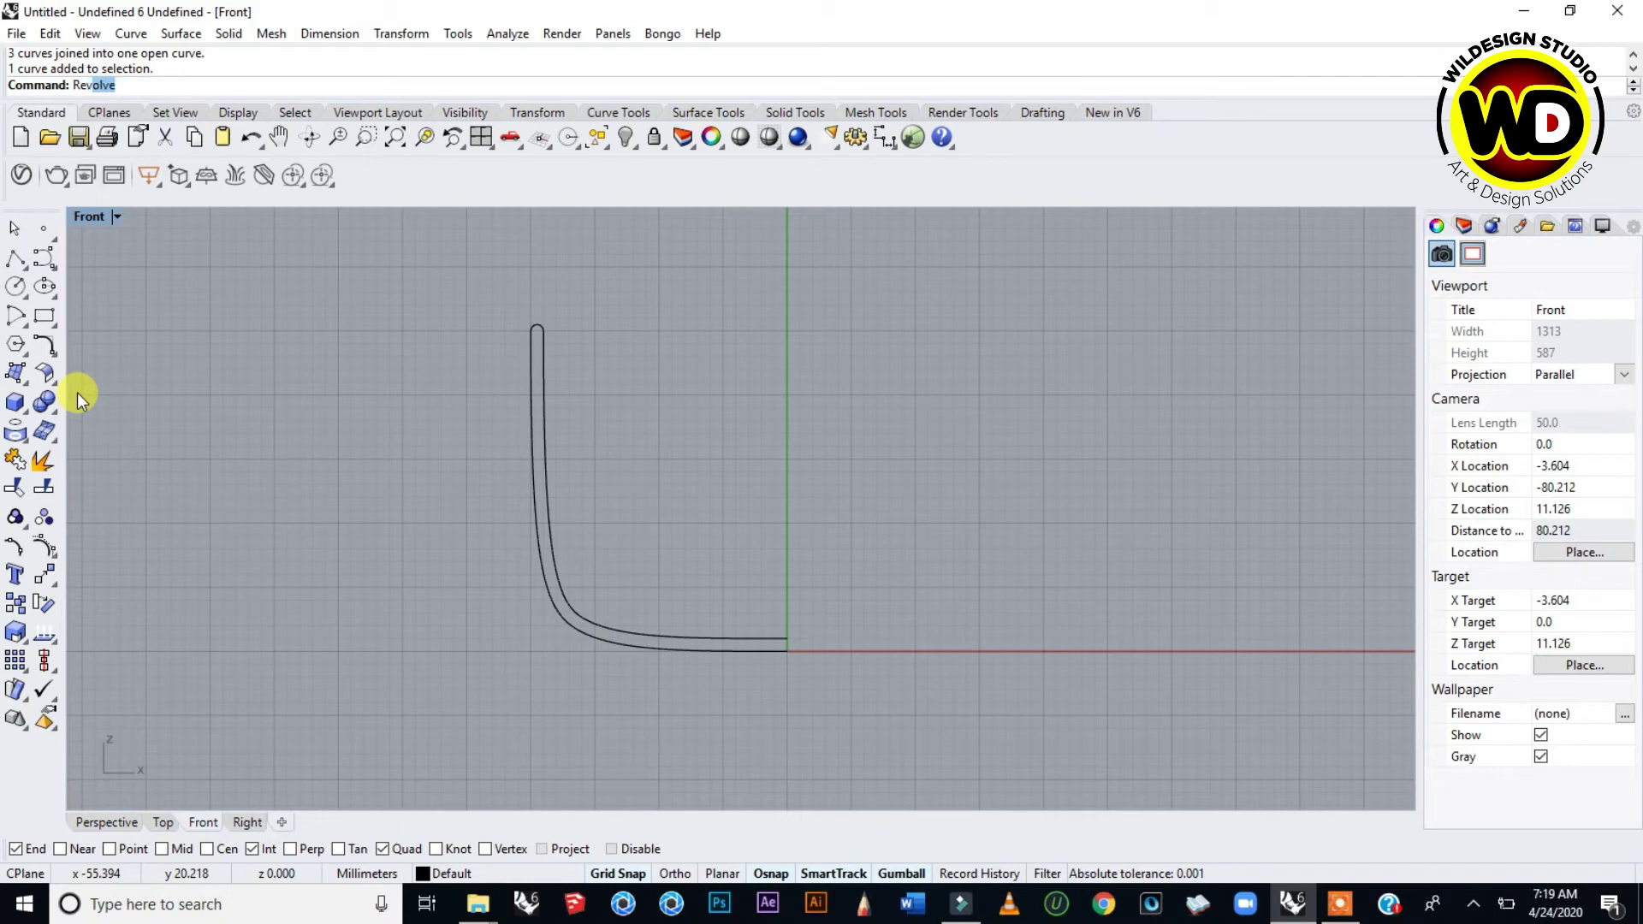
pyautogui.write('e')
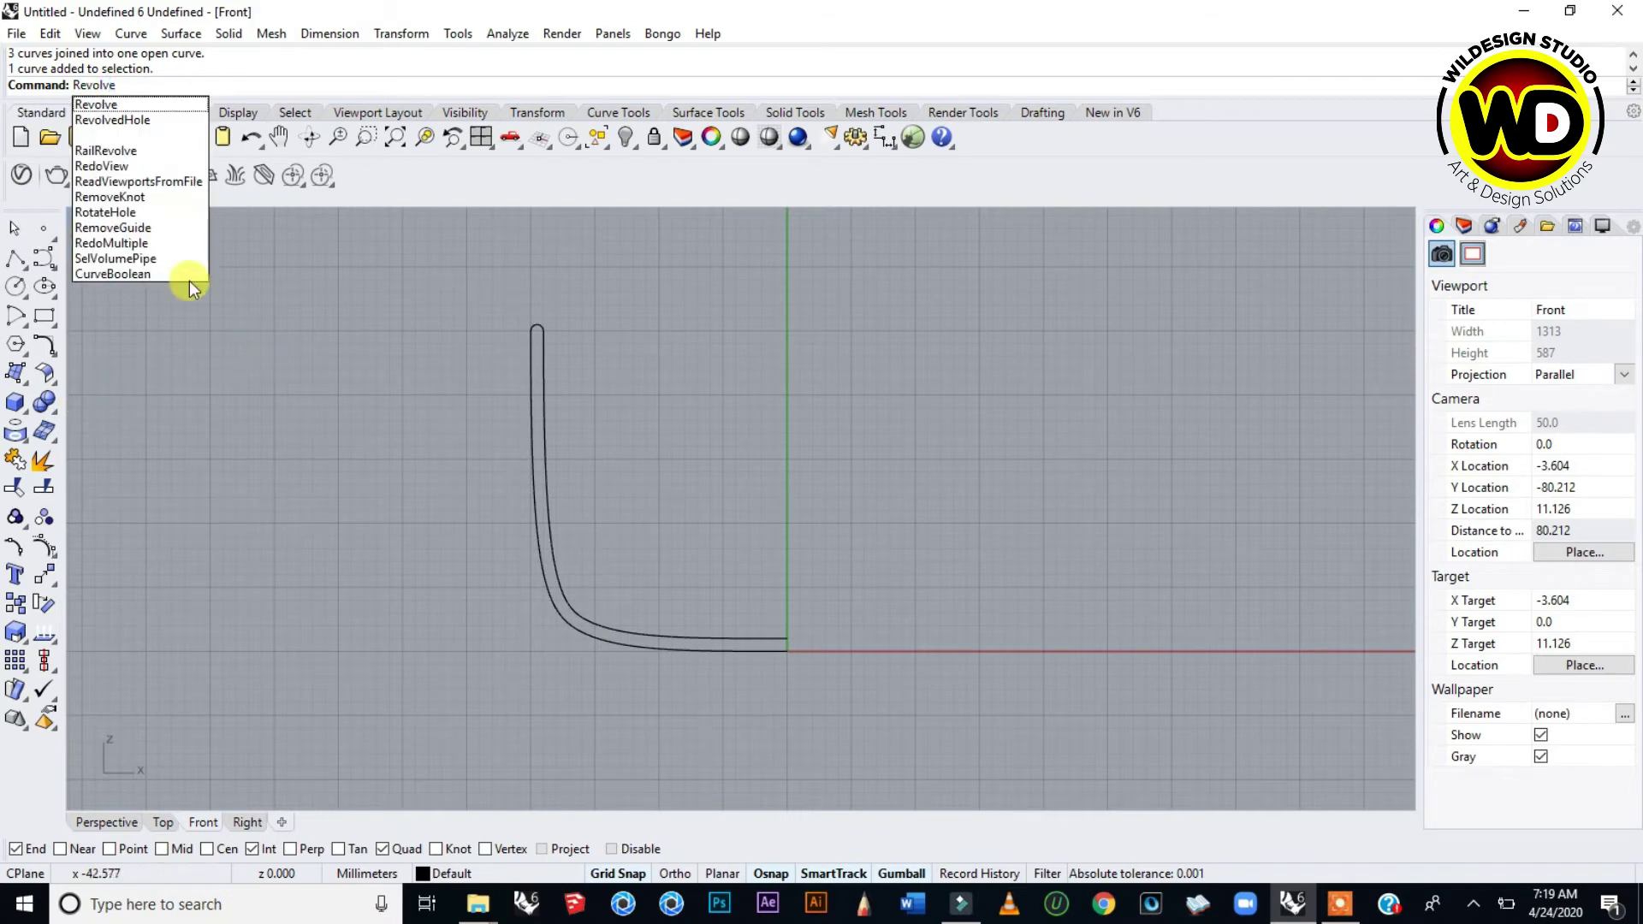
pyautogui.click(177, 33)
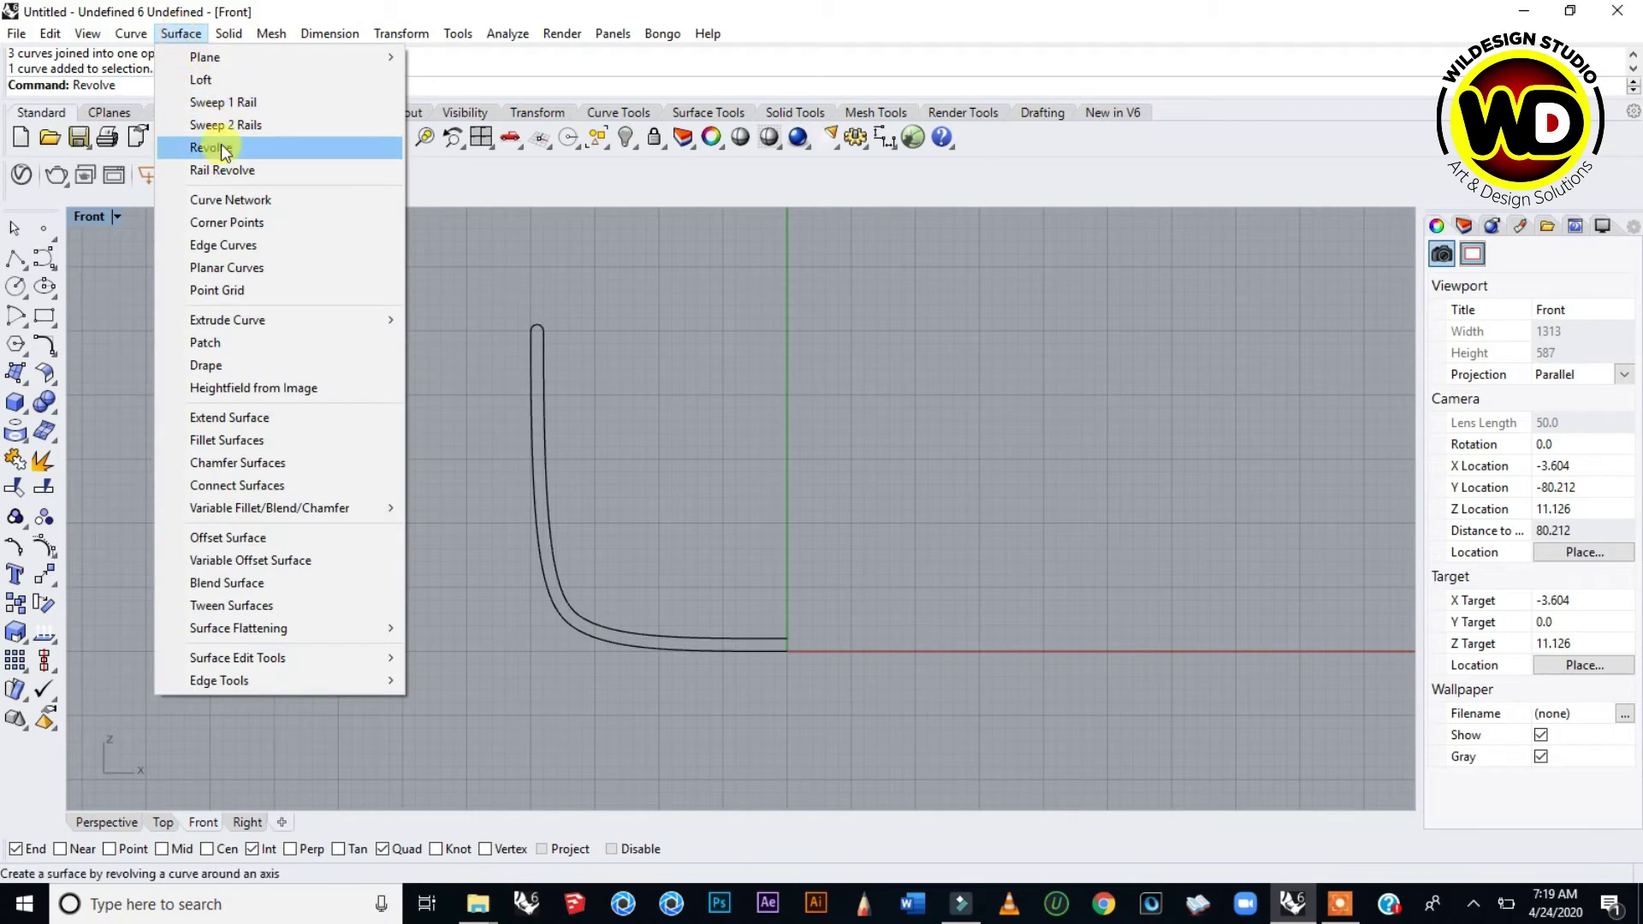
# - Browse the ribbon's Surface, Solid, Curve, Transform, Visibility and Mesh tool tabs before returning to Standard
pyautogui.click(587, 231)
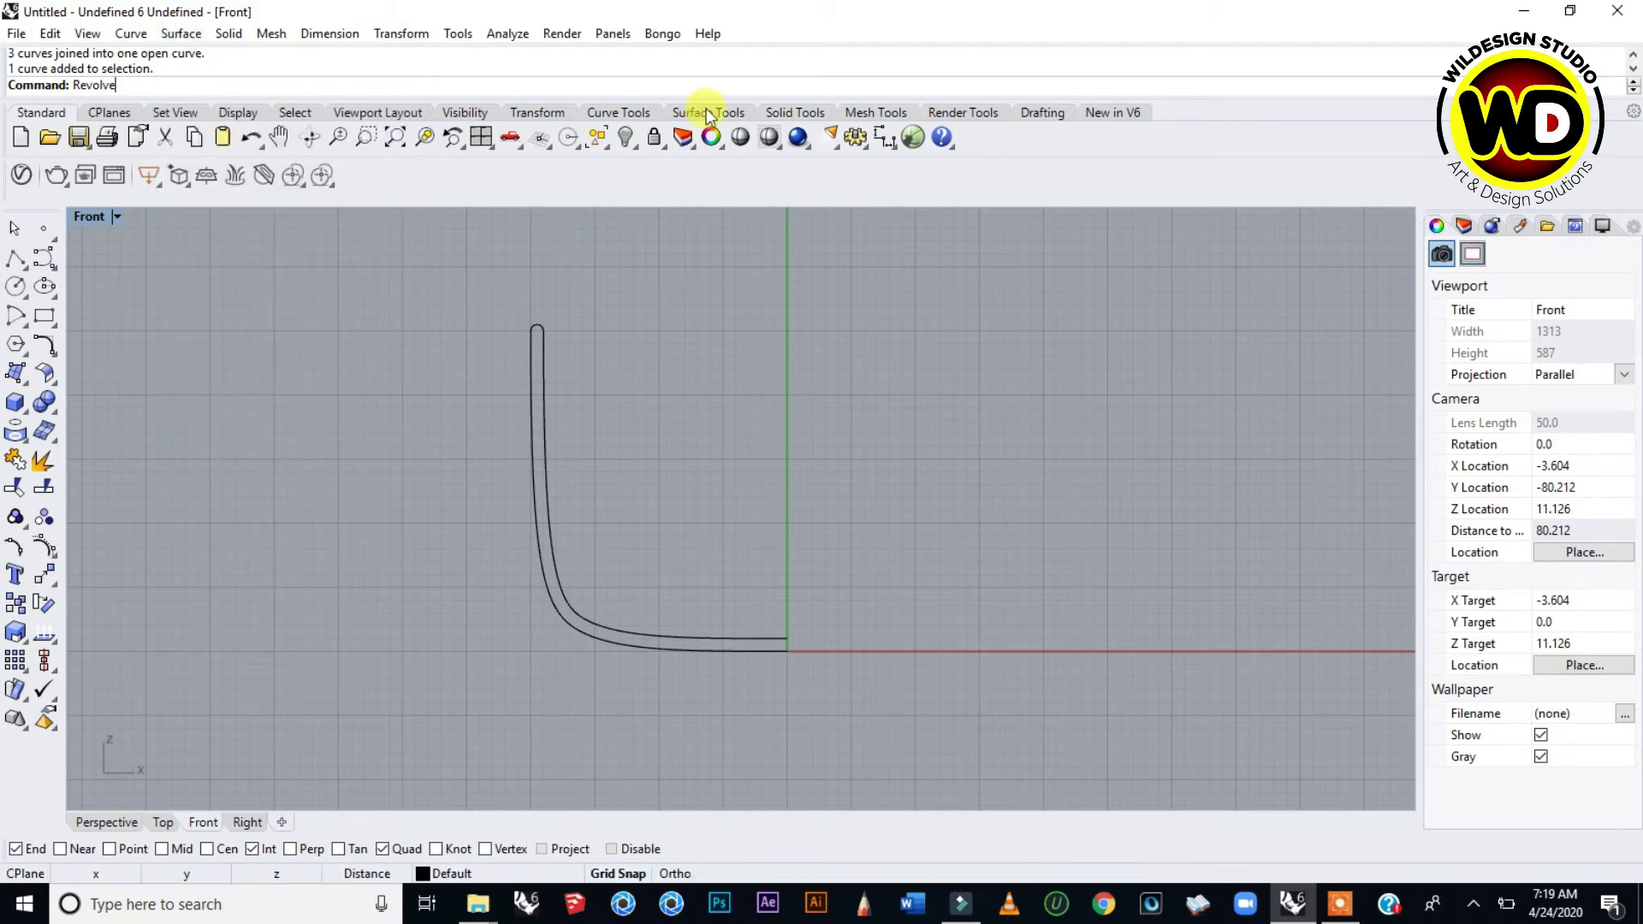
pyautogui.click(709, 114)
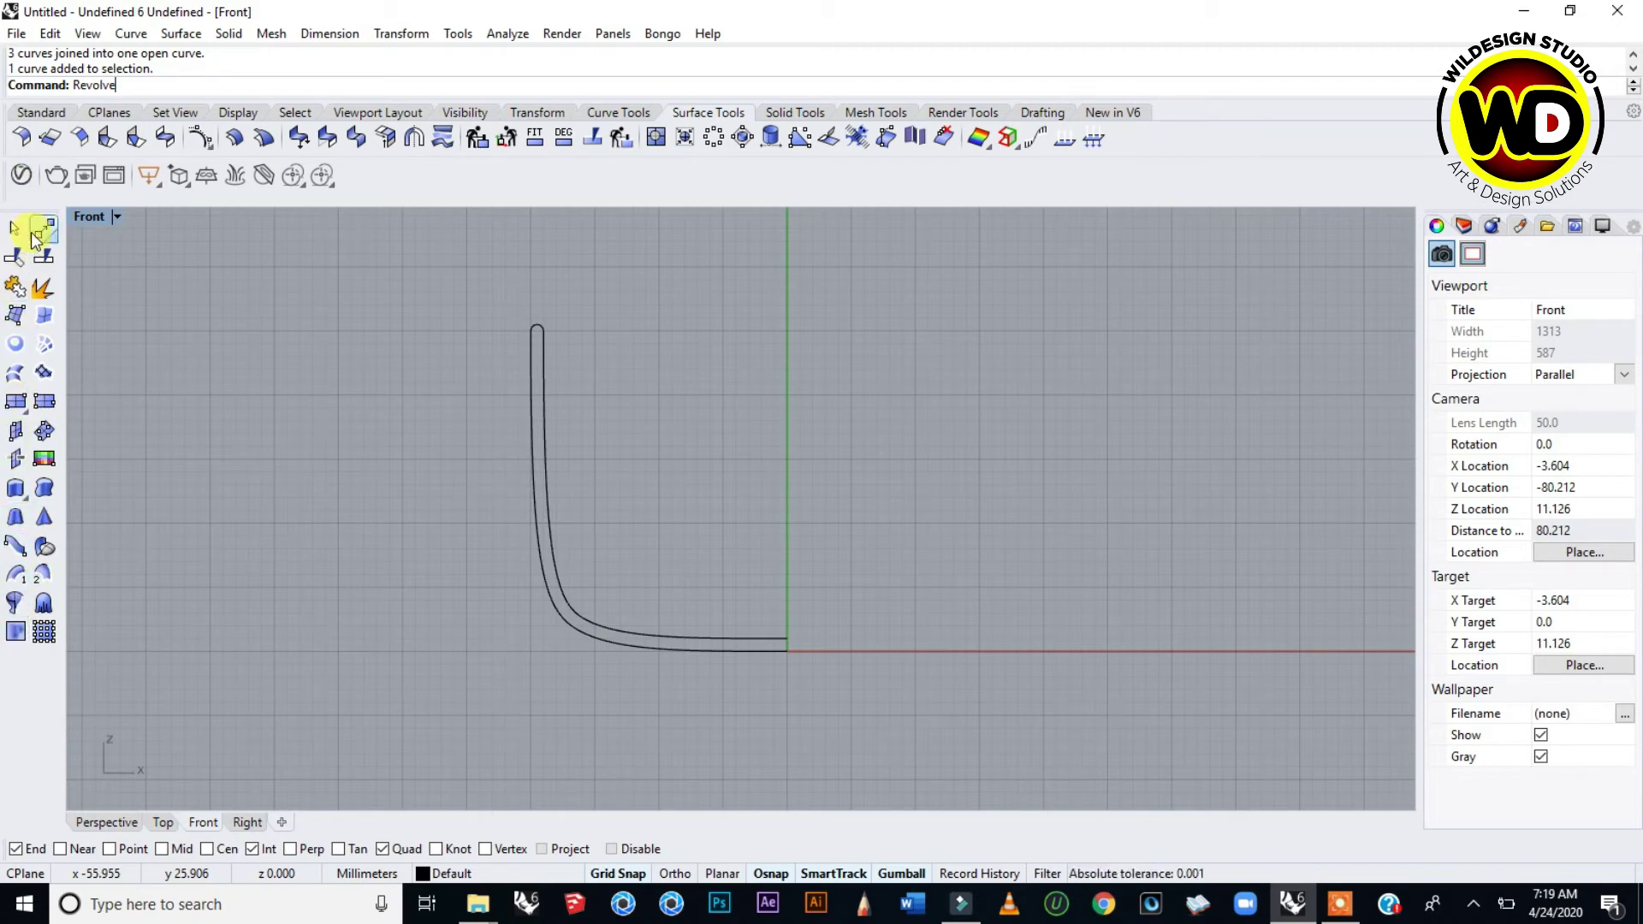
pyautogui.click(794, 114)
pyautogui.click(697, 111)
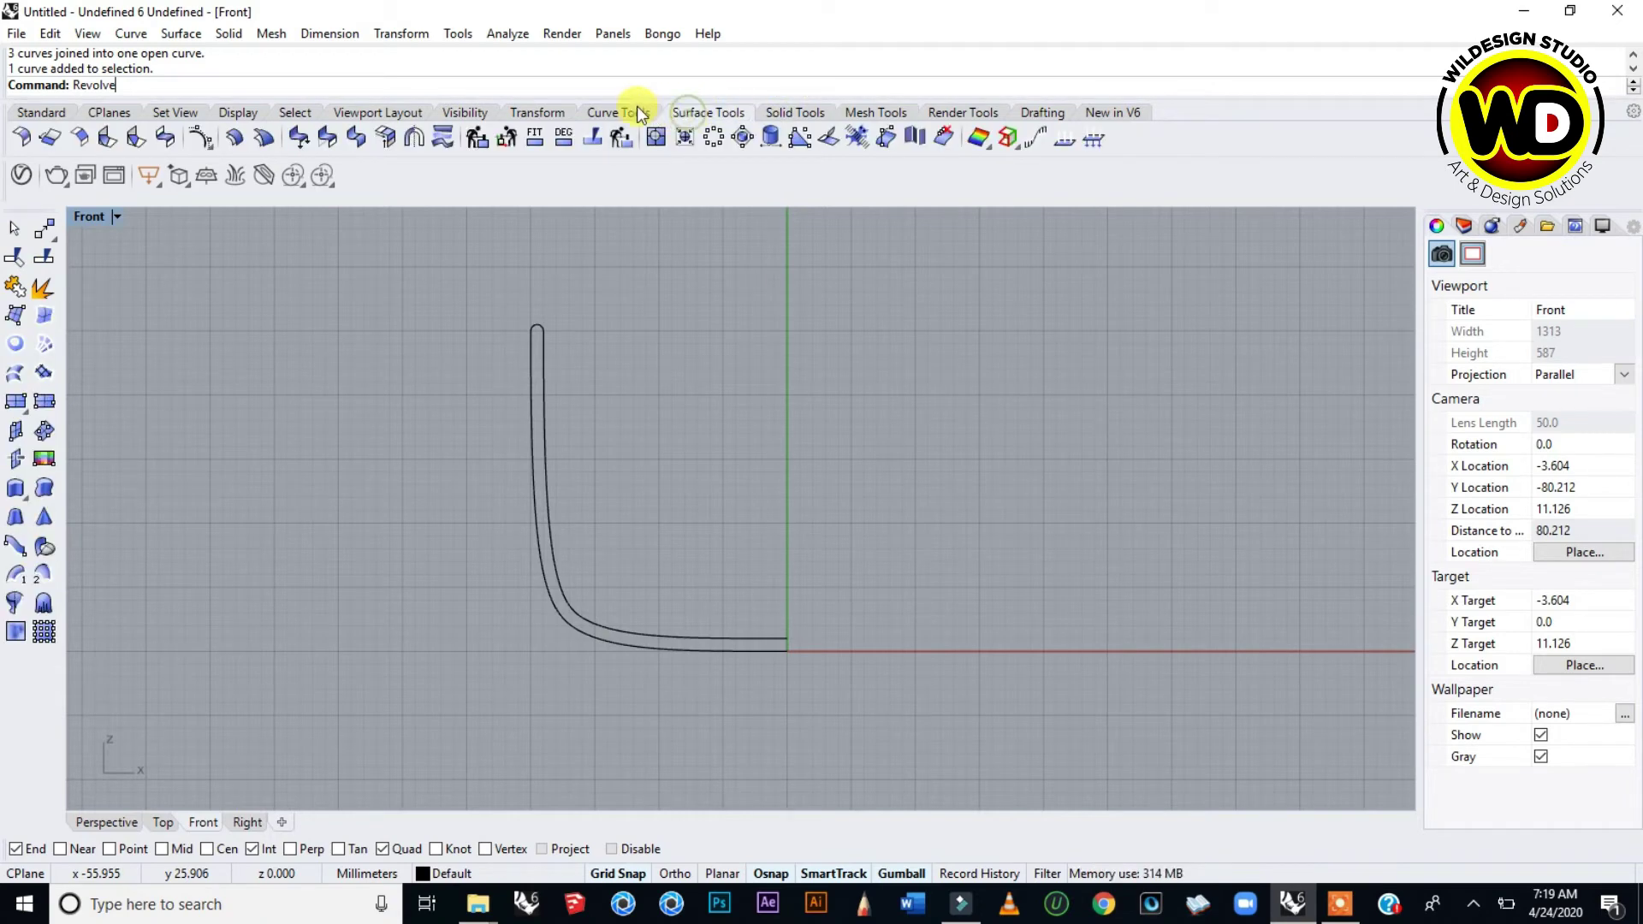
pyautogui.click(601, 113)
pyautogui.click(533, 114)
pyautogui.click(470, 110)
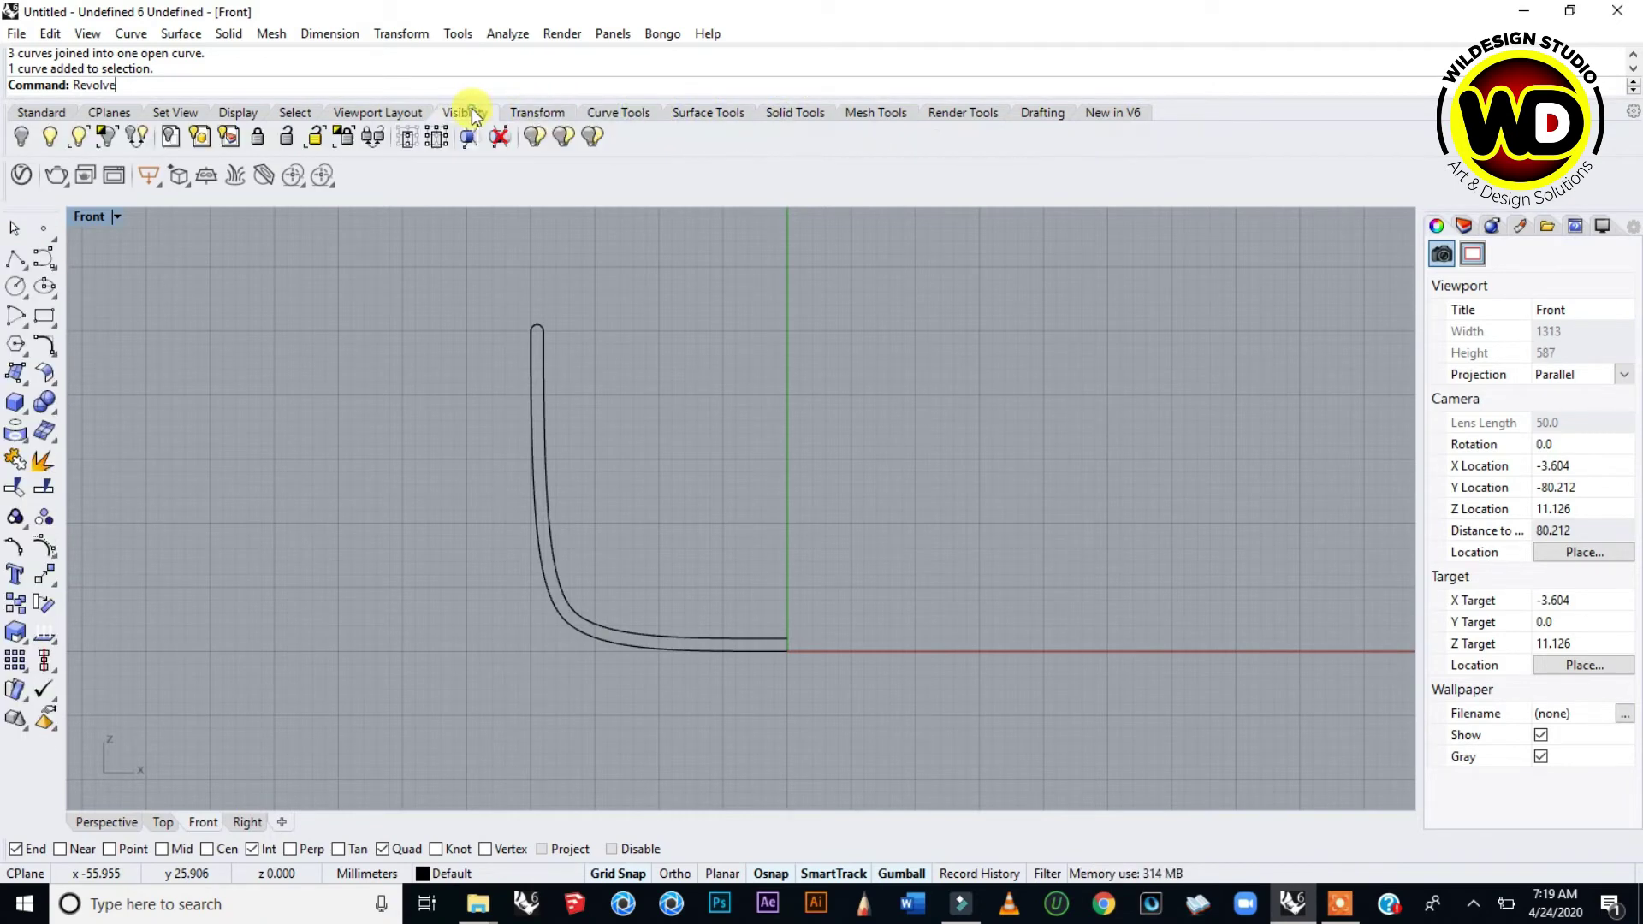
pyautogui.click(876, 112)
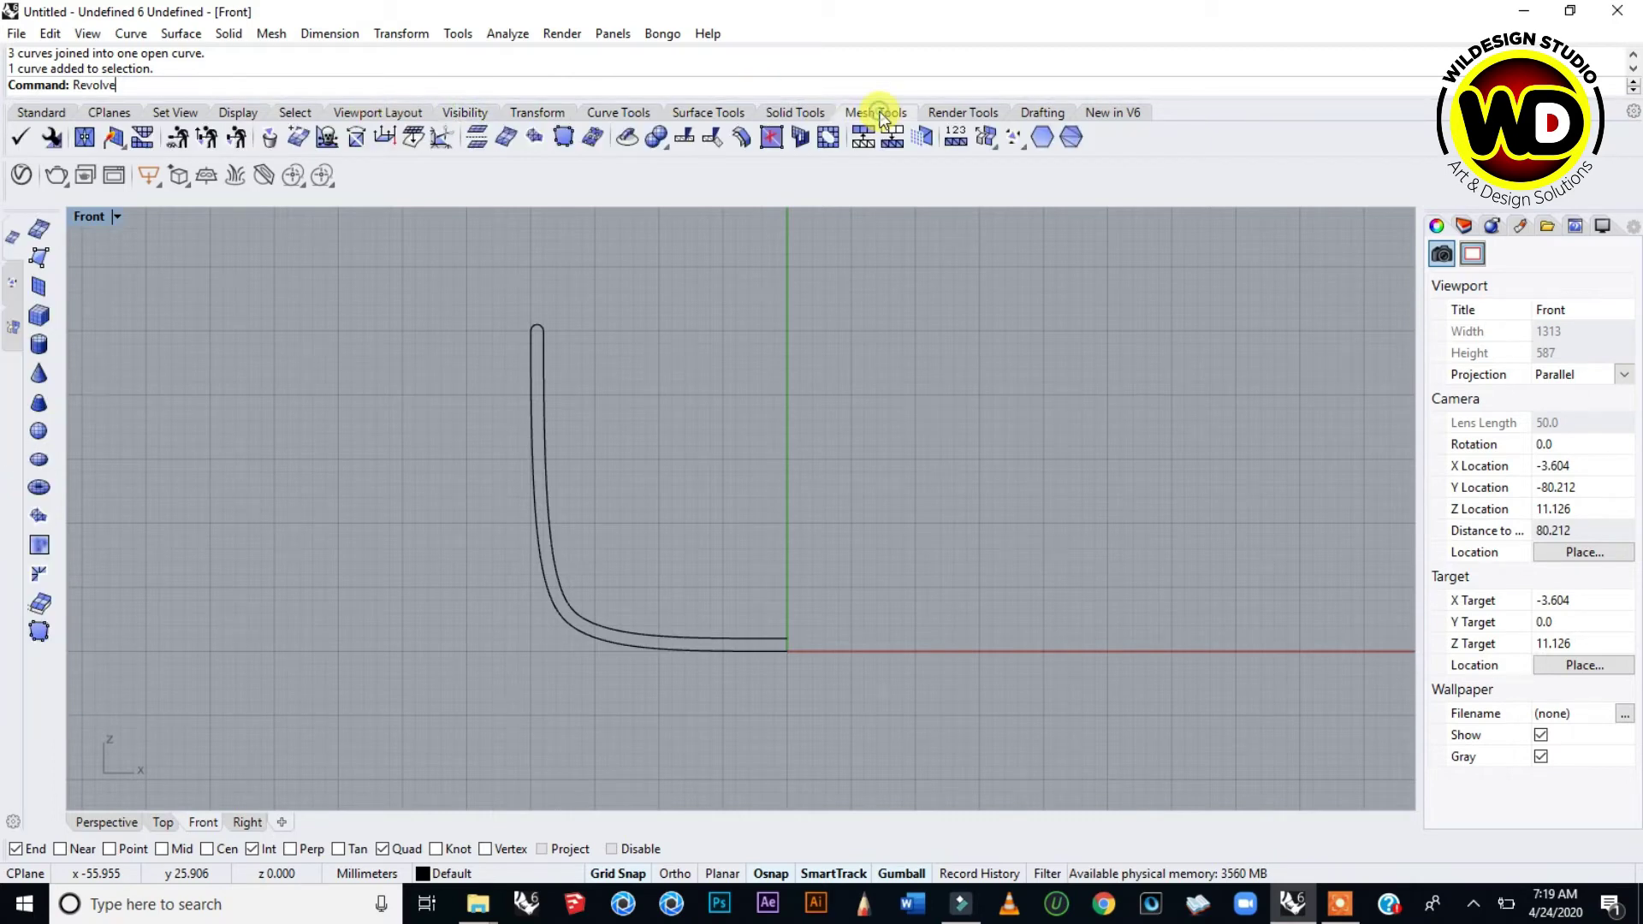
pyautogui.click(700, 114)
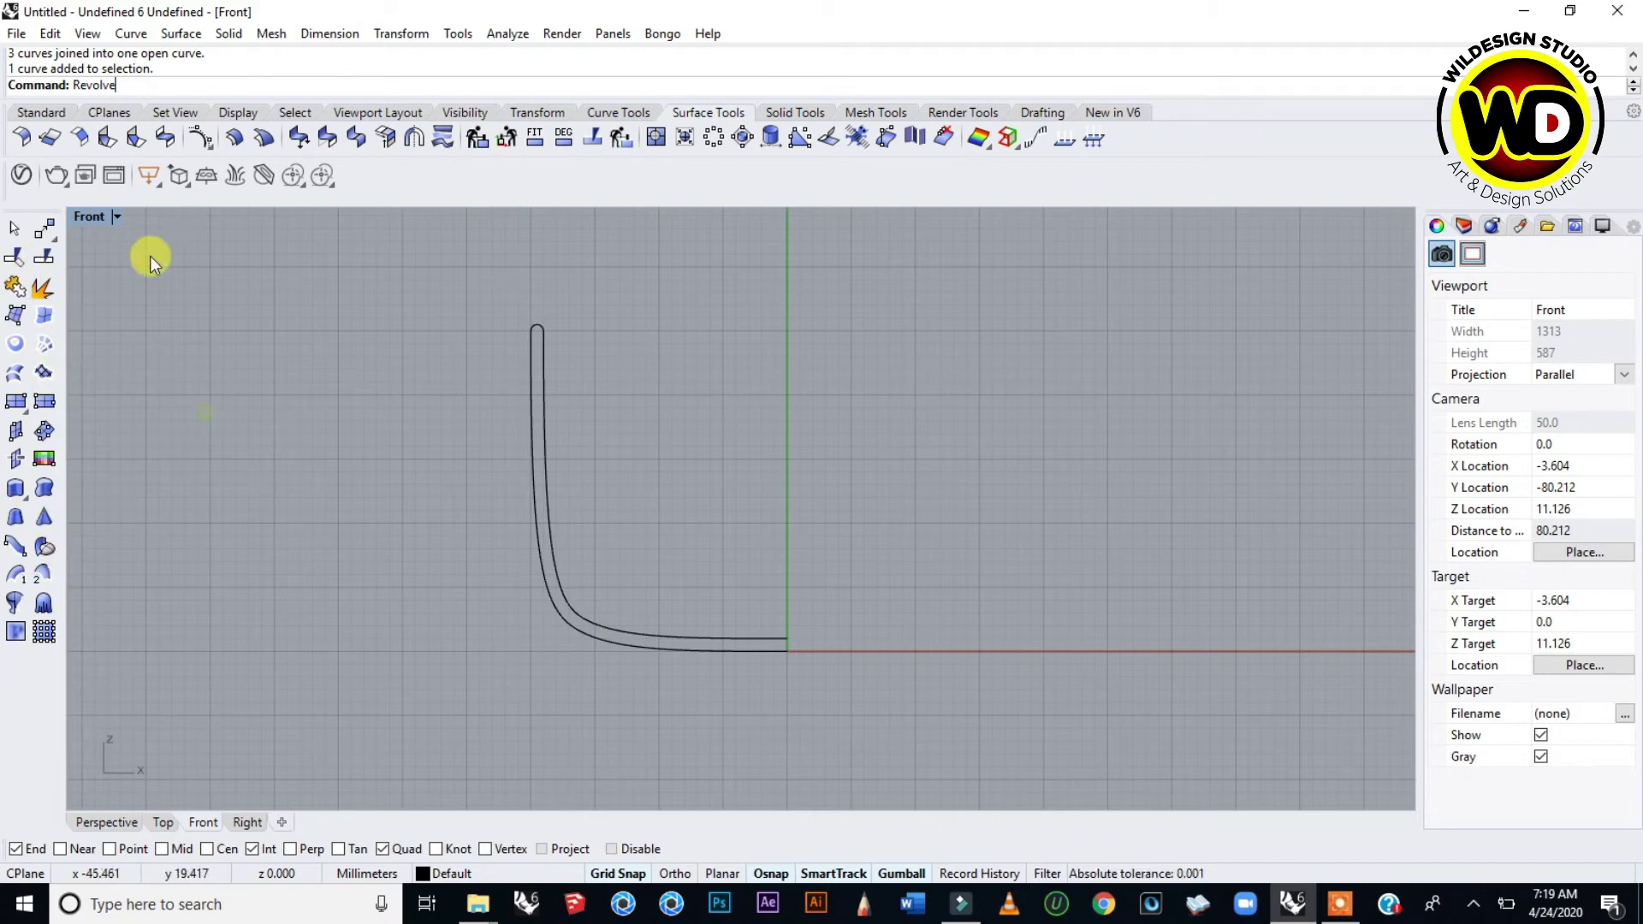
pyautogui.click(40, 114)
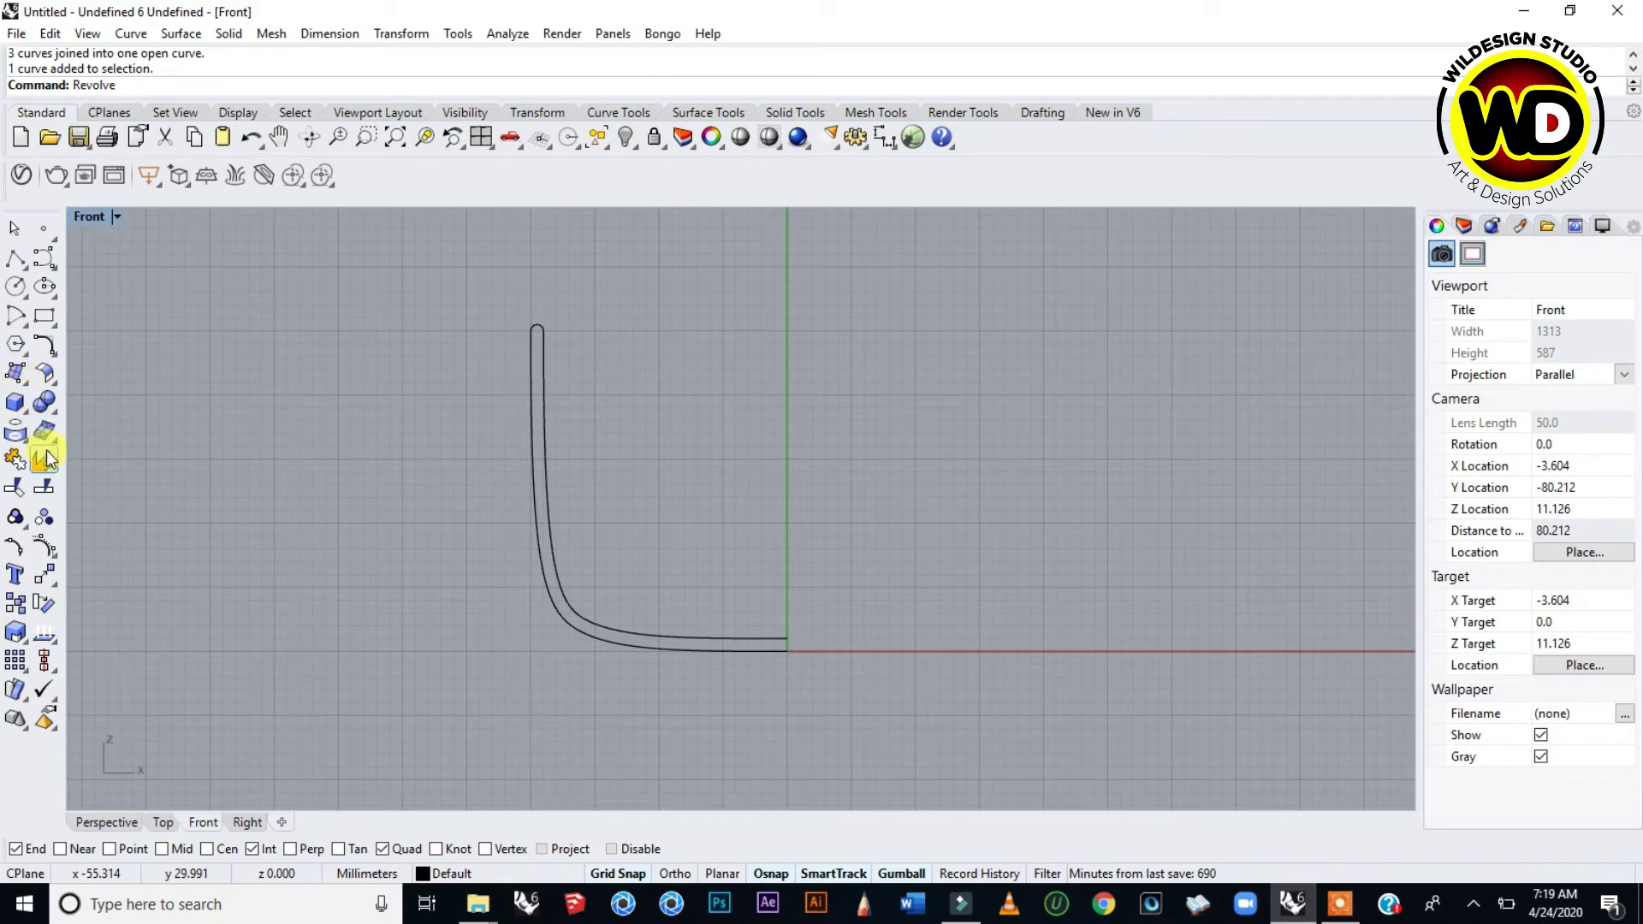
# - Start Revolve from the sidebar surface flyout and pick the joined profile curve
pyautogui.click(23, 381)
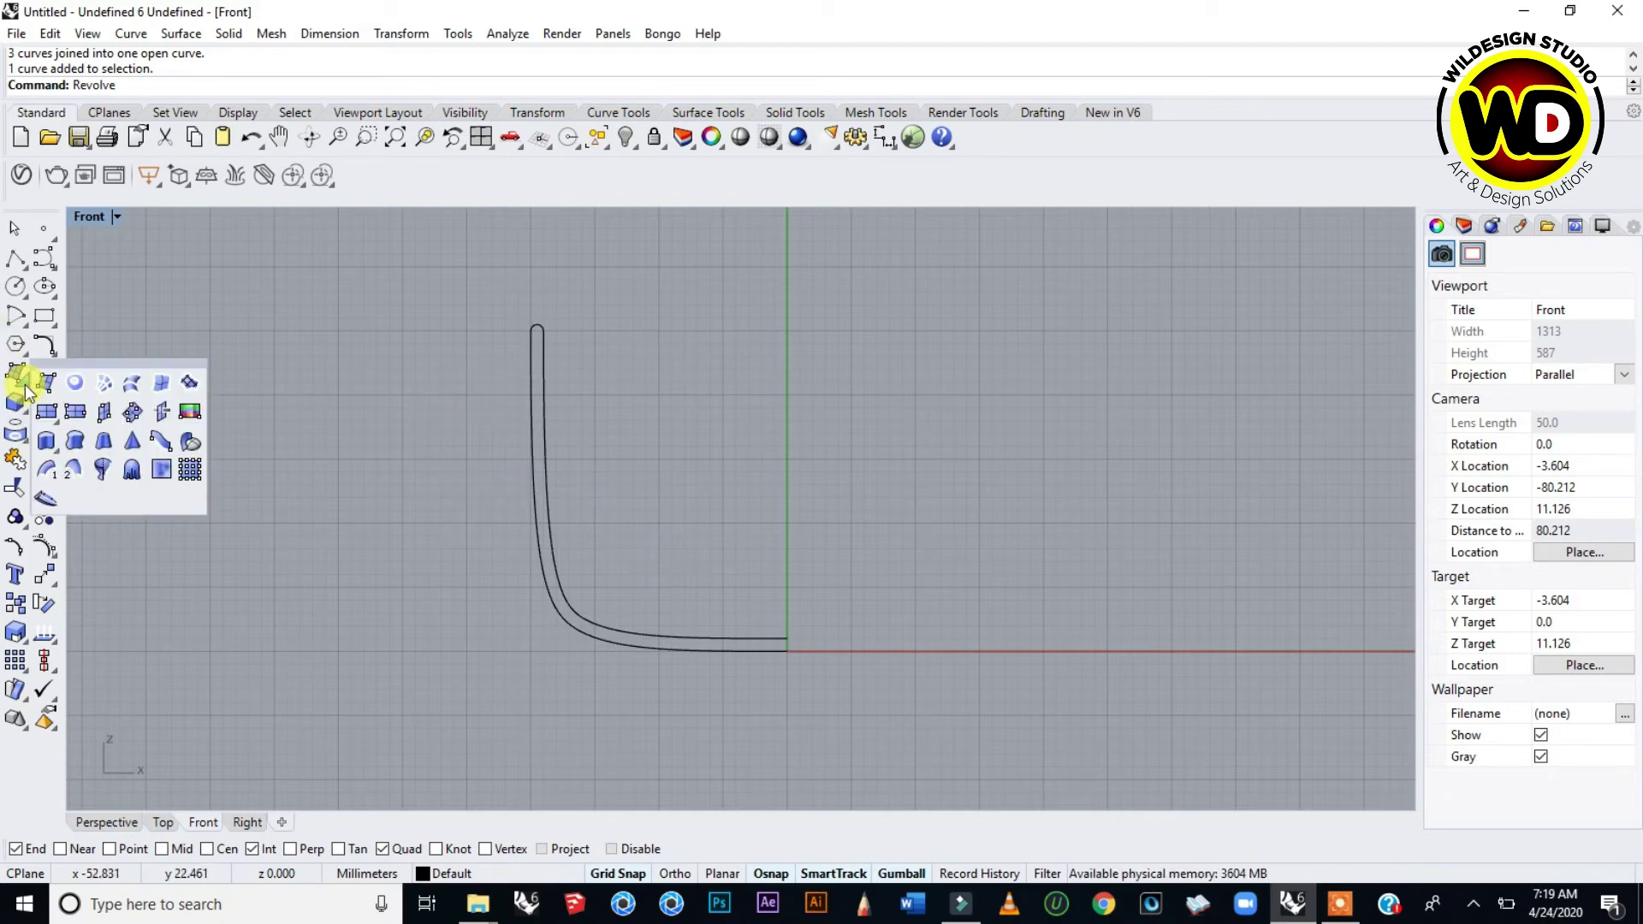
pyautogui.click(104, 470)
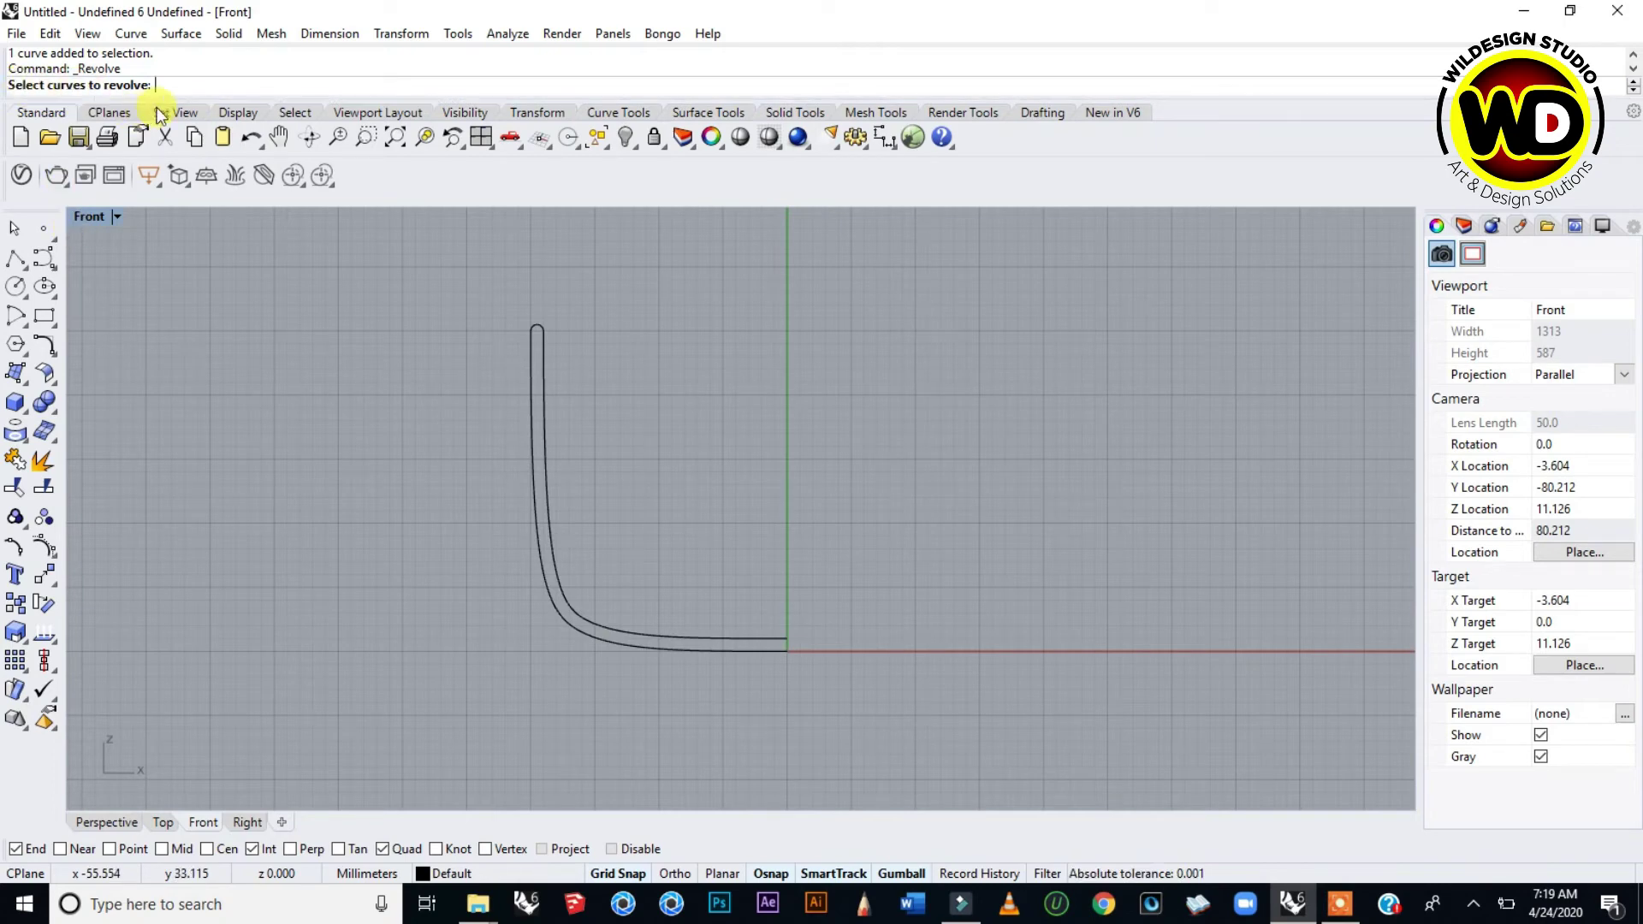
pyautogui.click(752, 640)
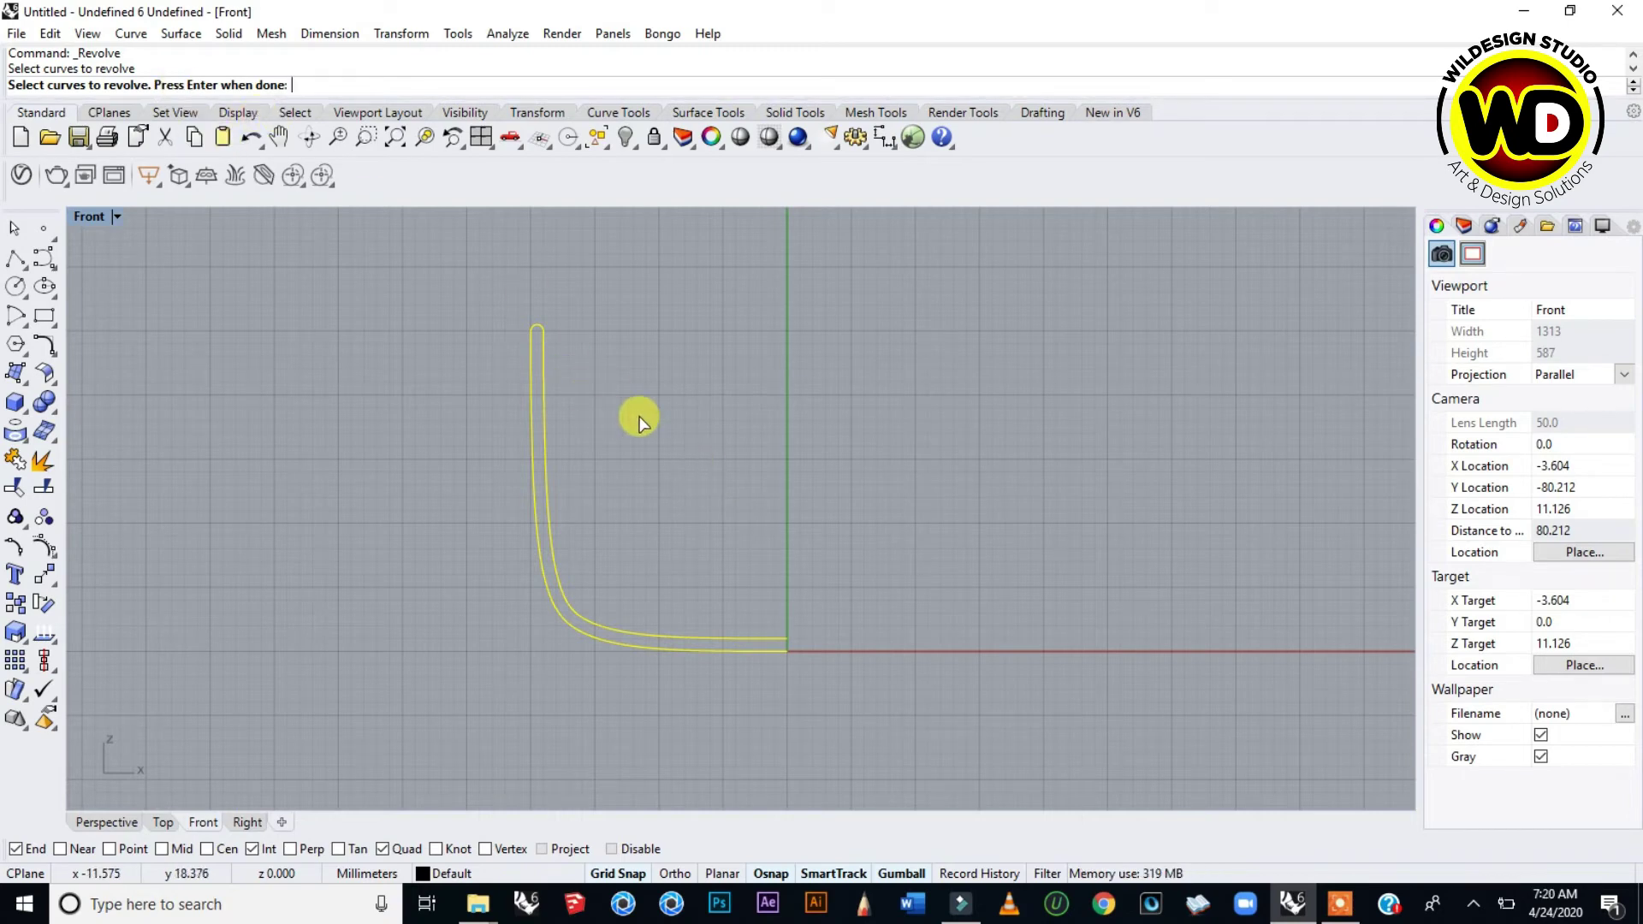
# - Set a vertical revolve axis upward from the origin and accept start angle 0
pyautogui.press('Return')
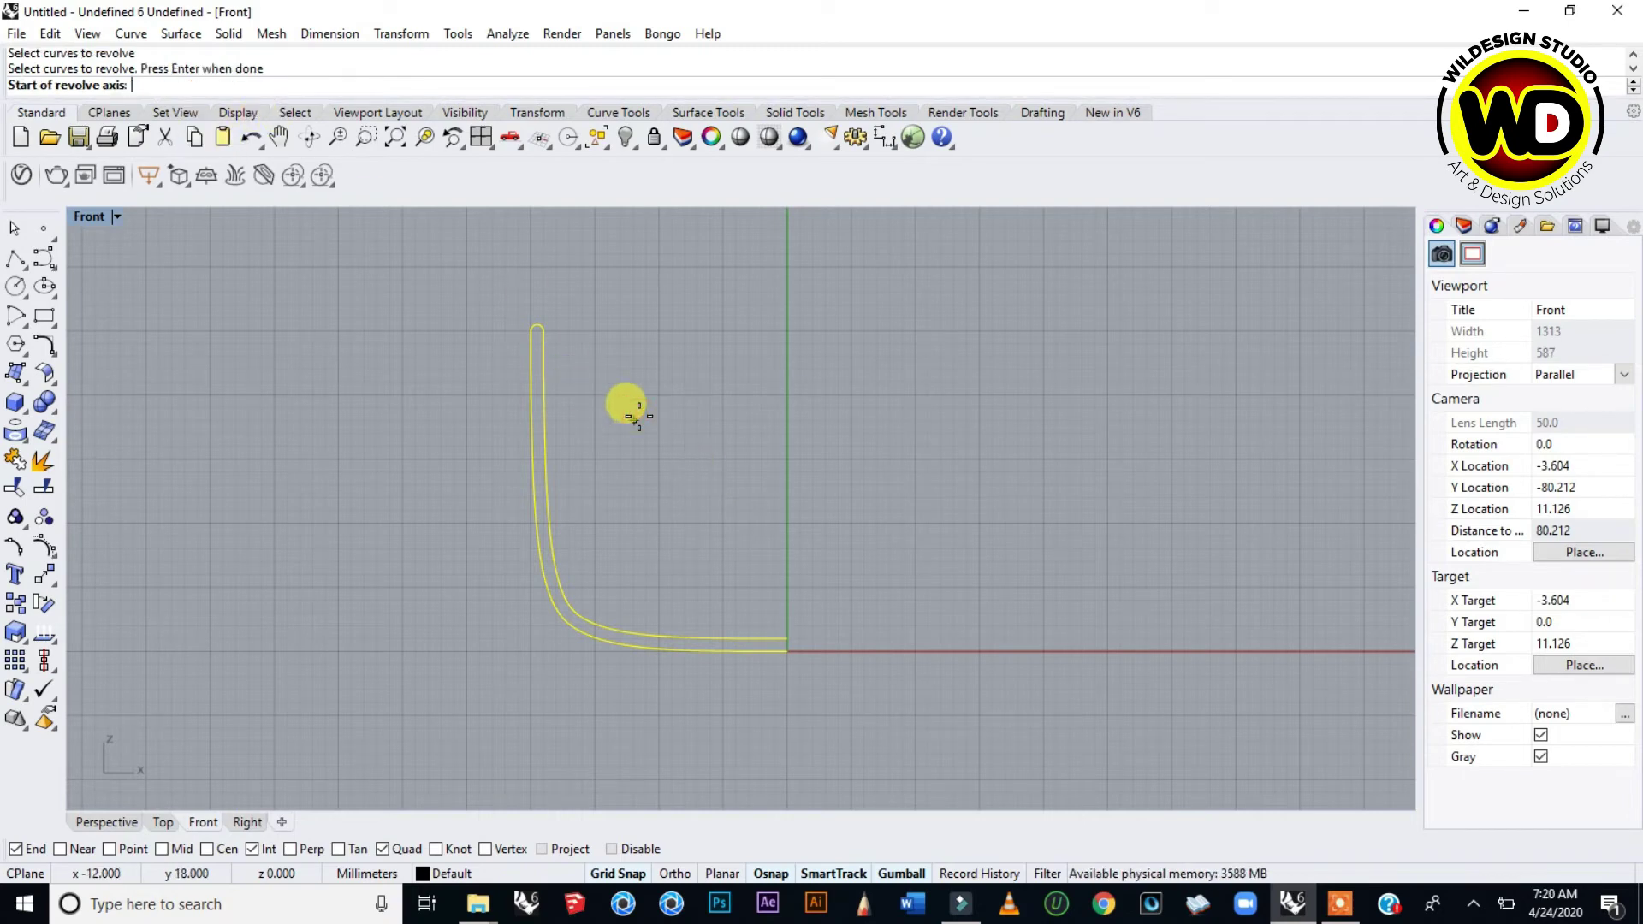
pyautogui.click(786, 652)
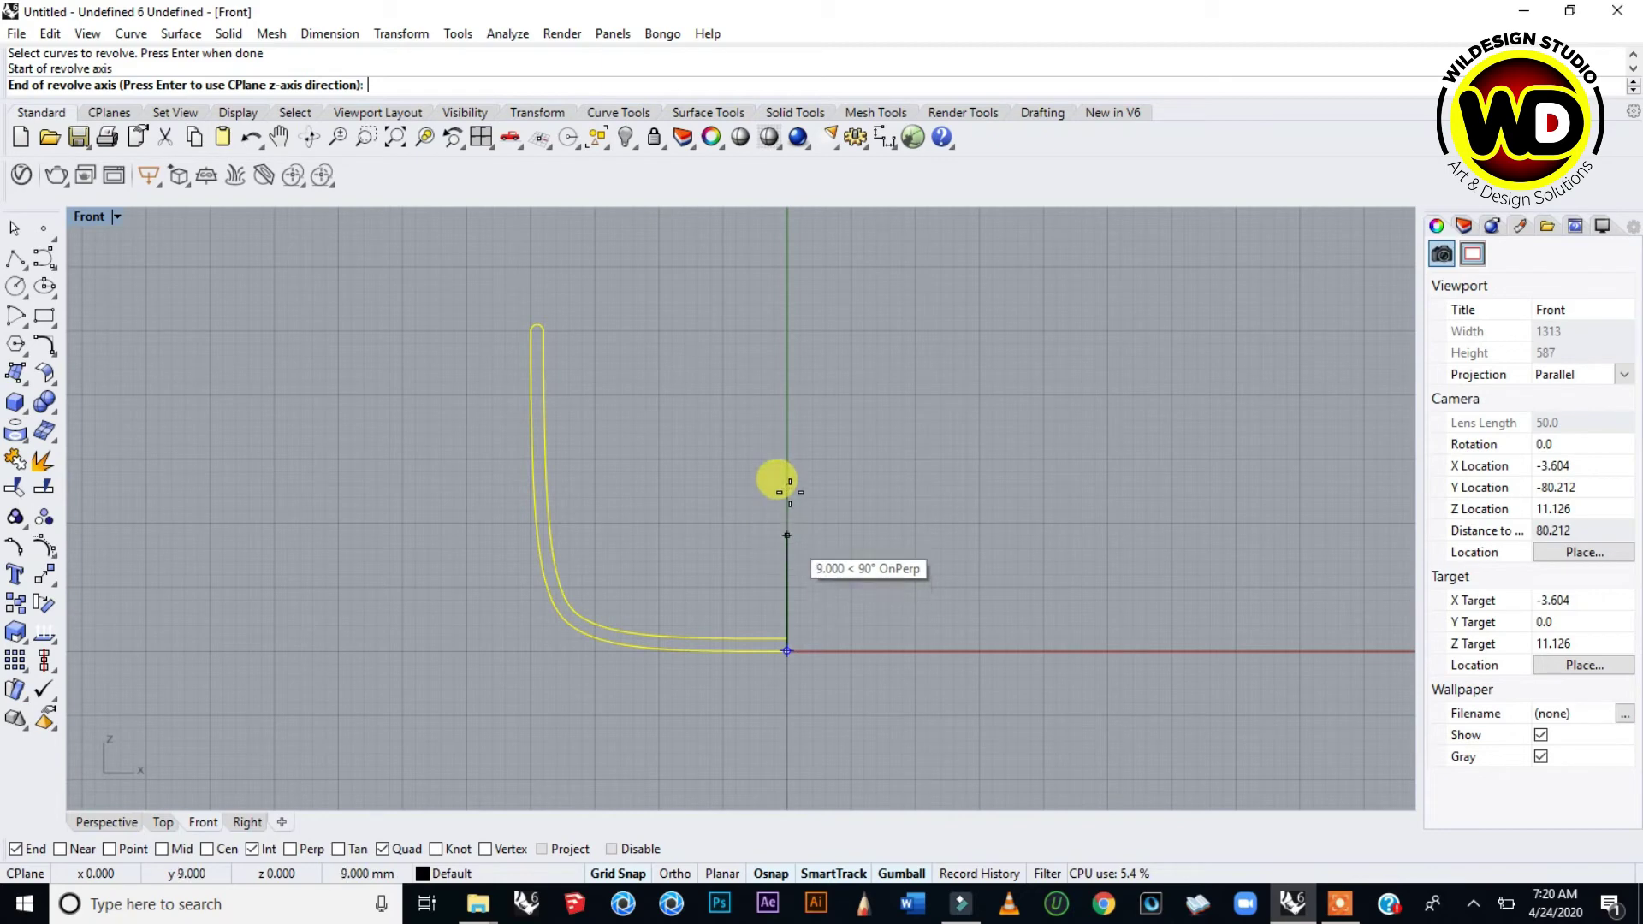
pyautogui.click(786, 407)
pyautogui.click(787, 408)
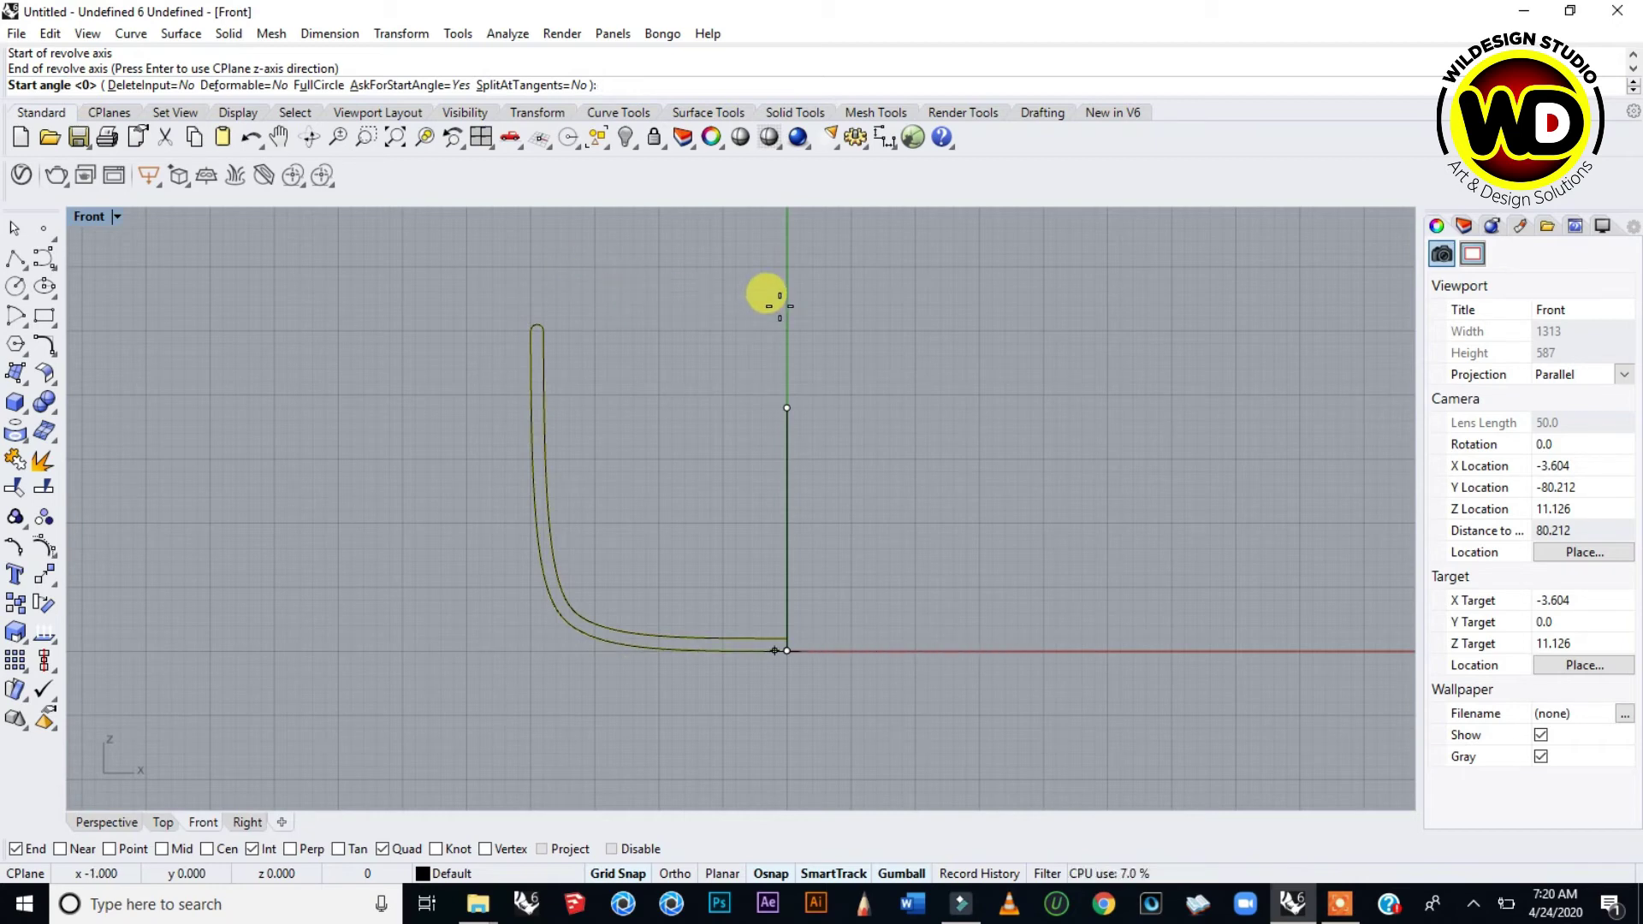
pyautogui.press('Return')
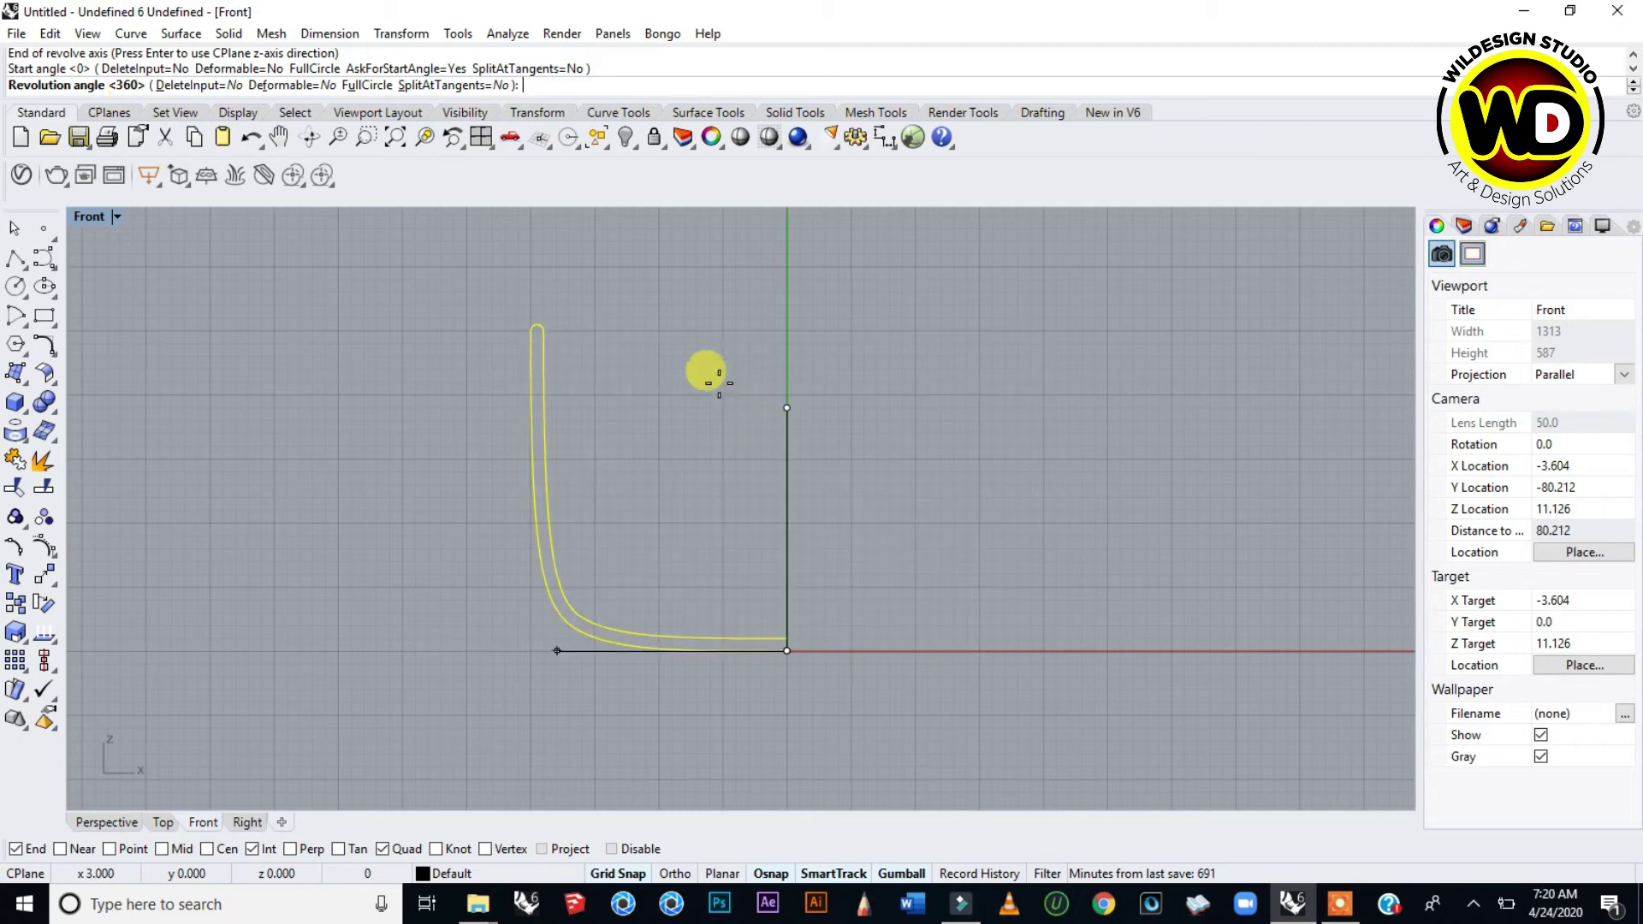
# - Maximize the Perspective viewport and zoom in on the partially revolved bowl preview
pyautogui.doubleClick(89, 217)
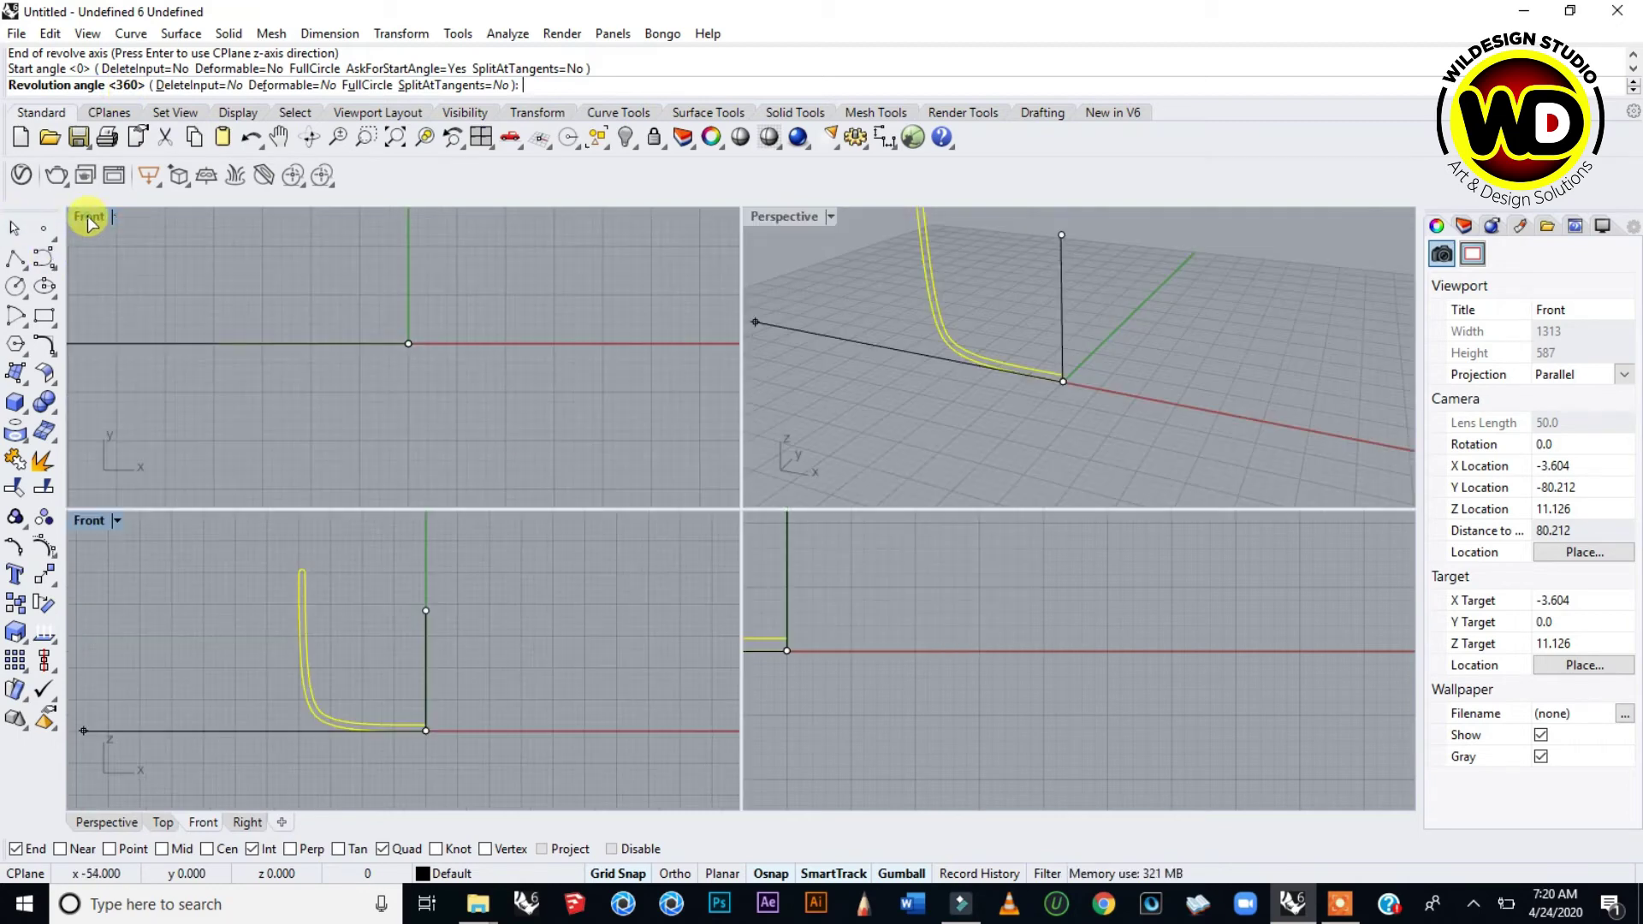
pyautogui.doubleClick(787, 216)
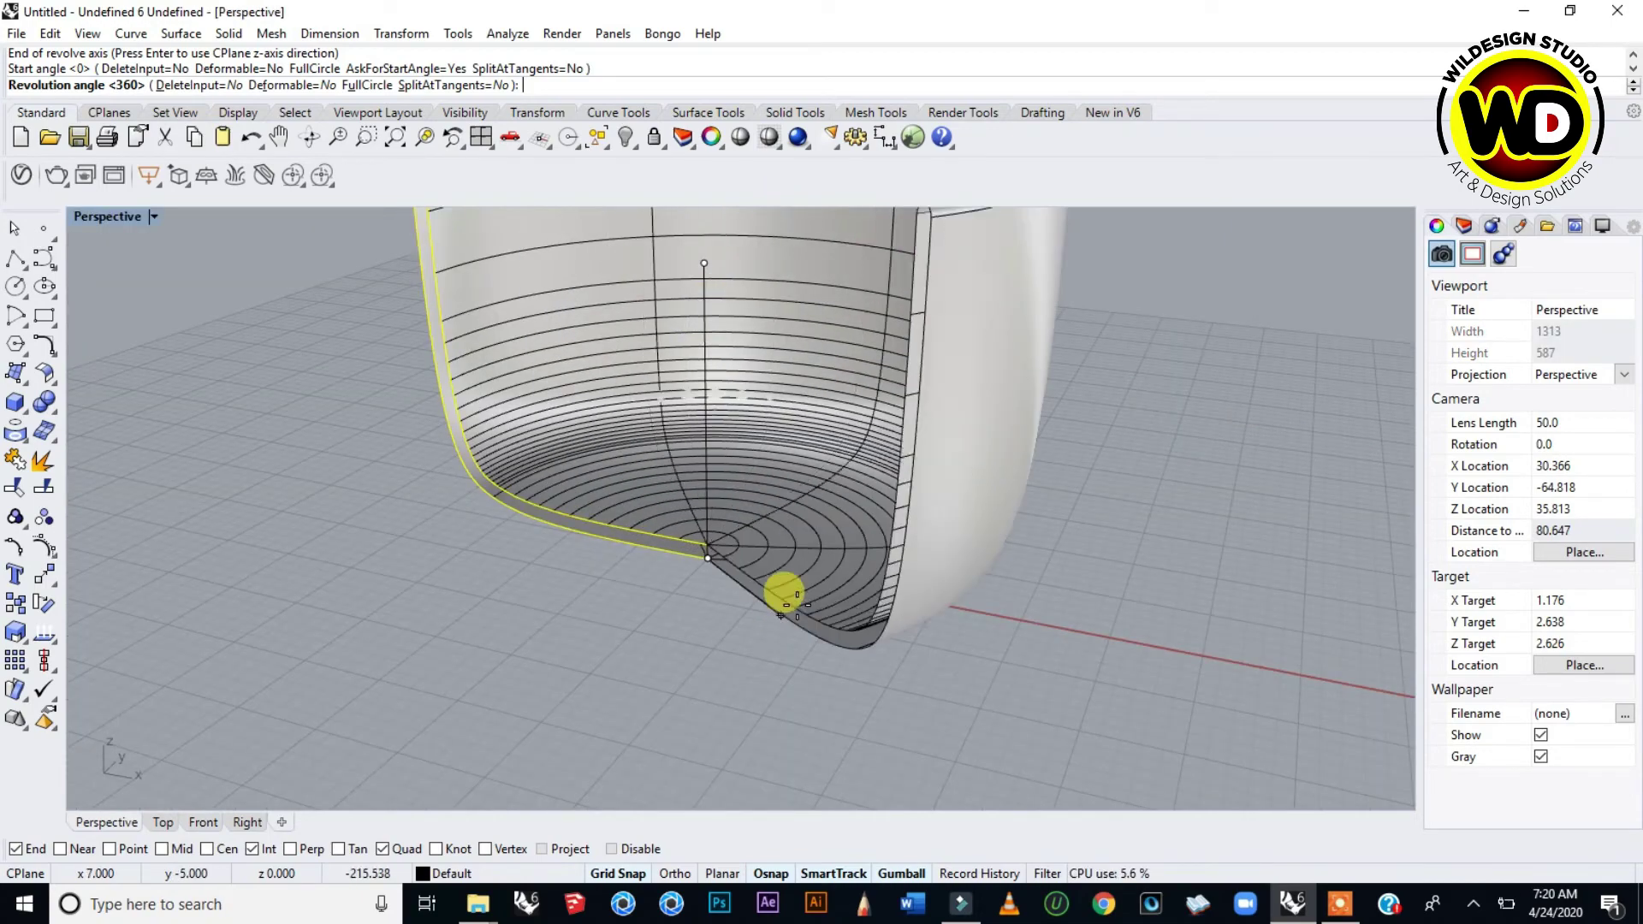
pyautogui.scroll(-5, 783, 587)
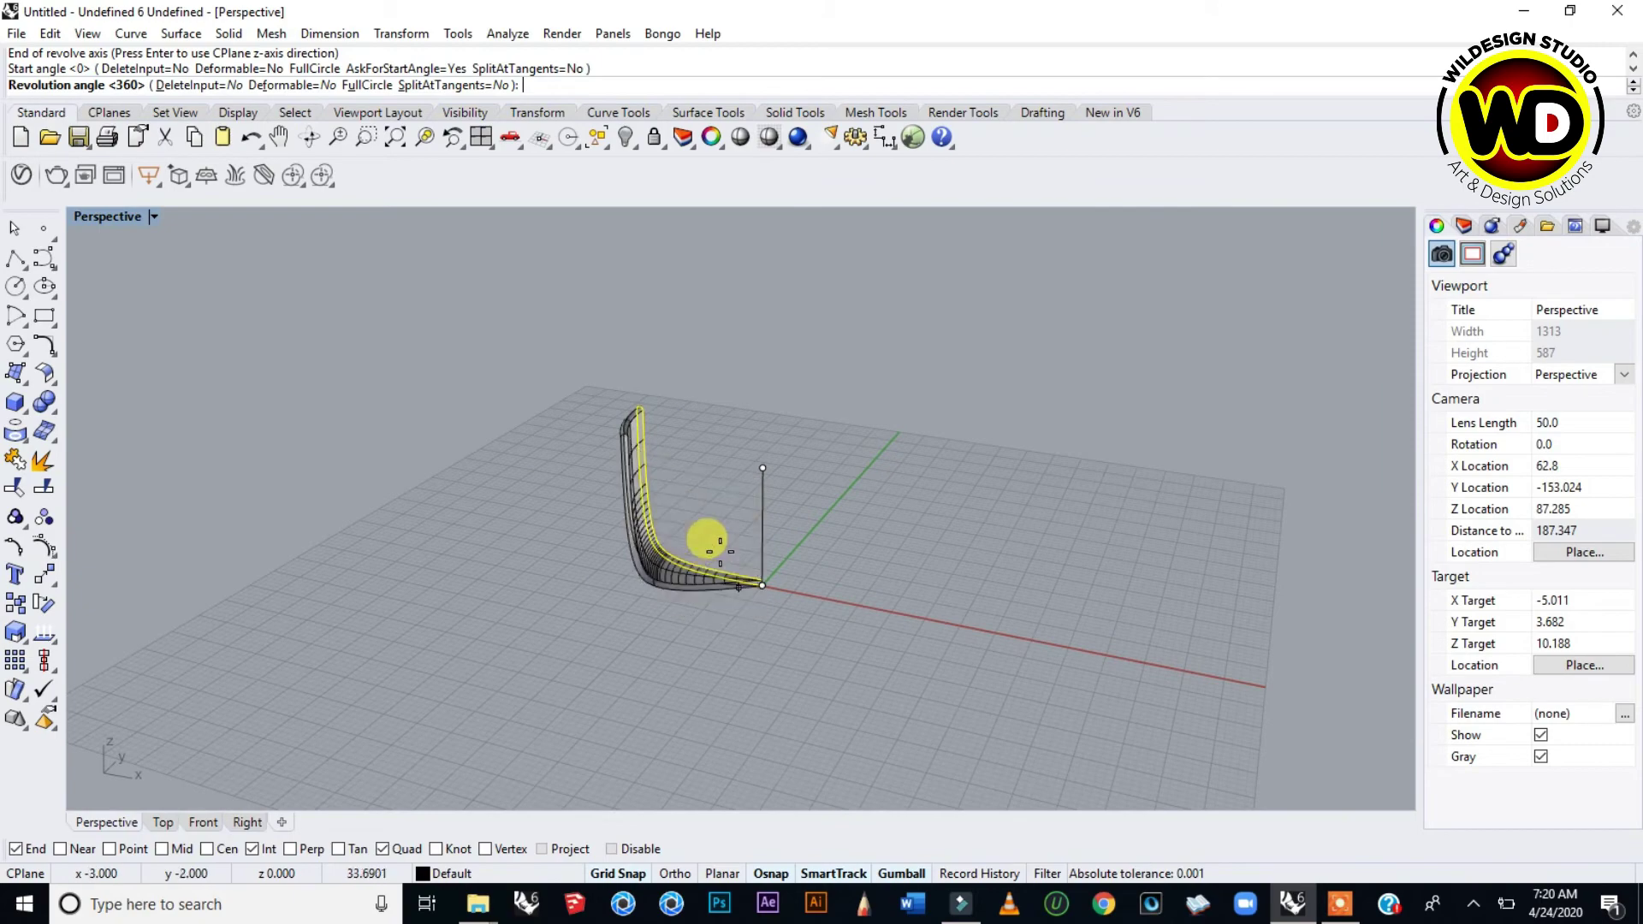
pyautogui.scroll(3, 717, 659)
pyautogui.scroll(-3, 690, 612)
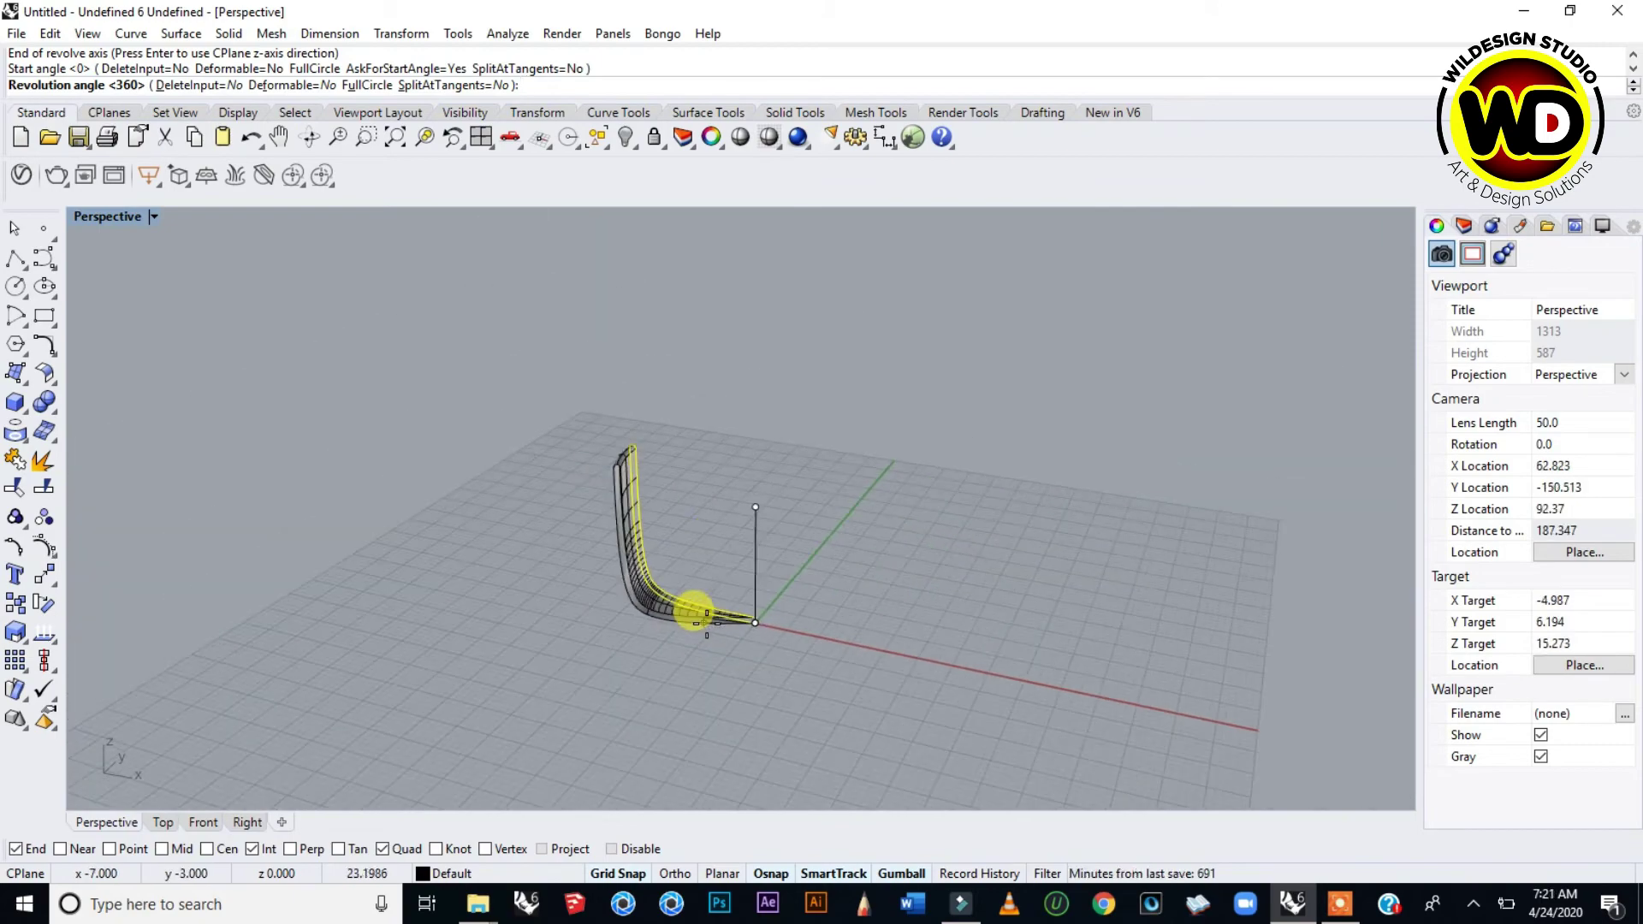
pyautogui.scroll(5, 724, 486)
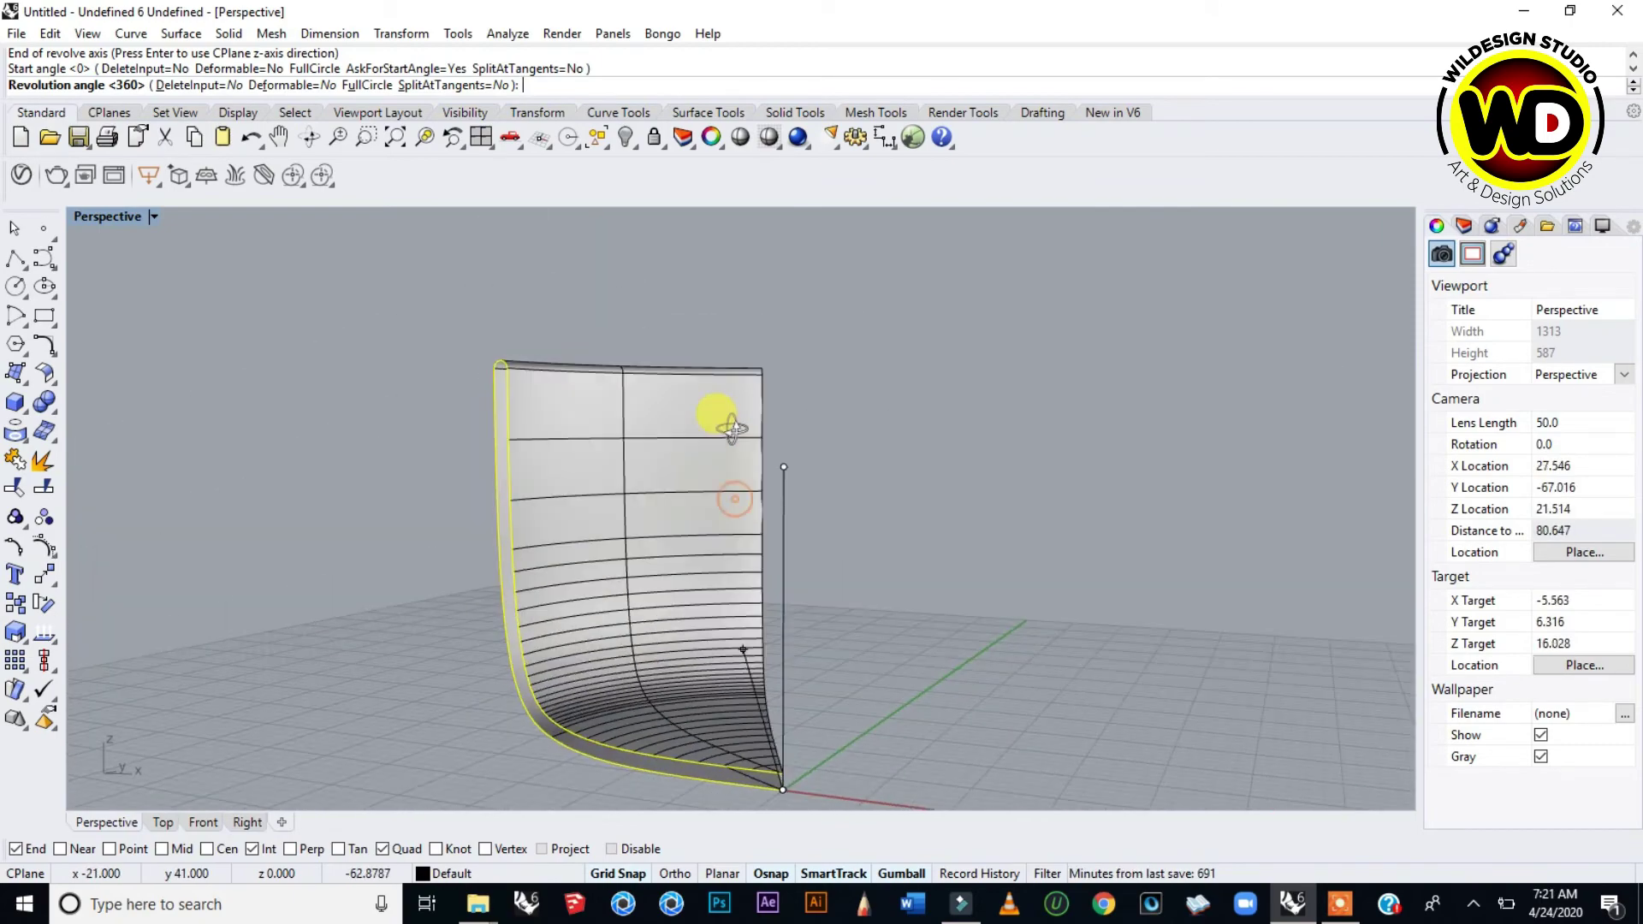
pyautogui.scroll(2, 700, 506)
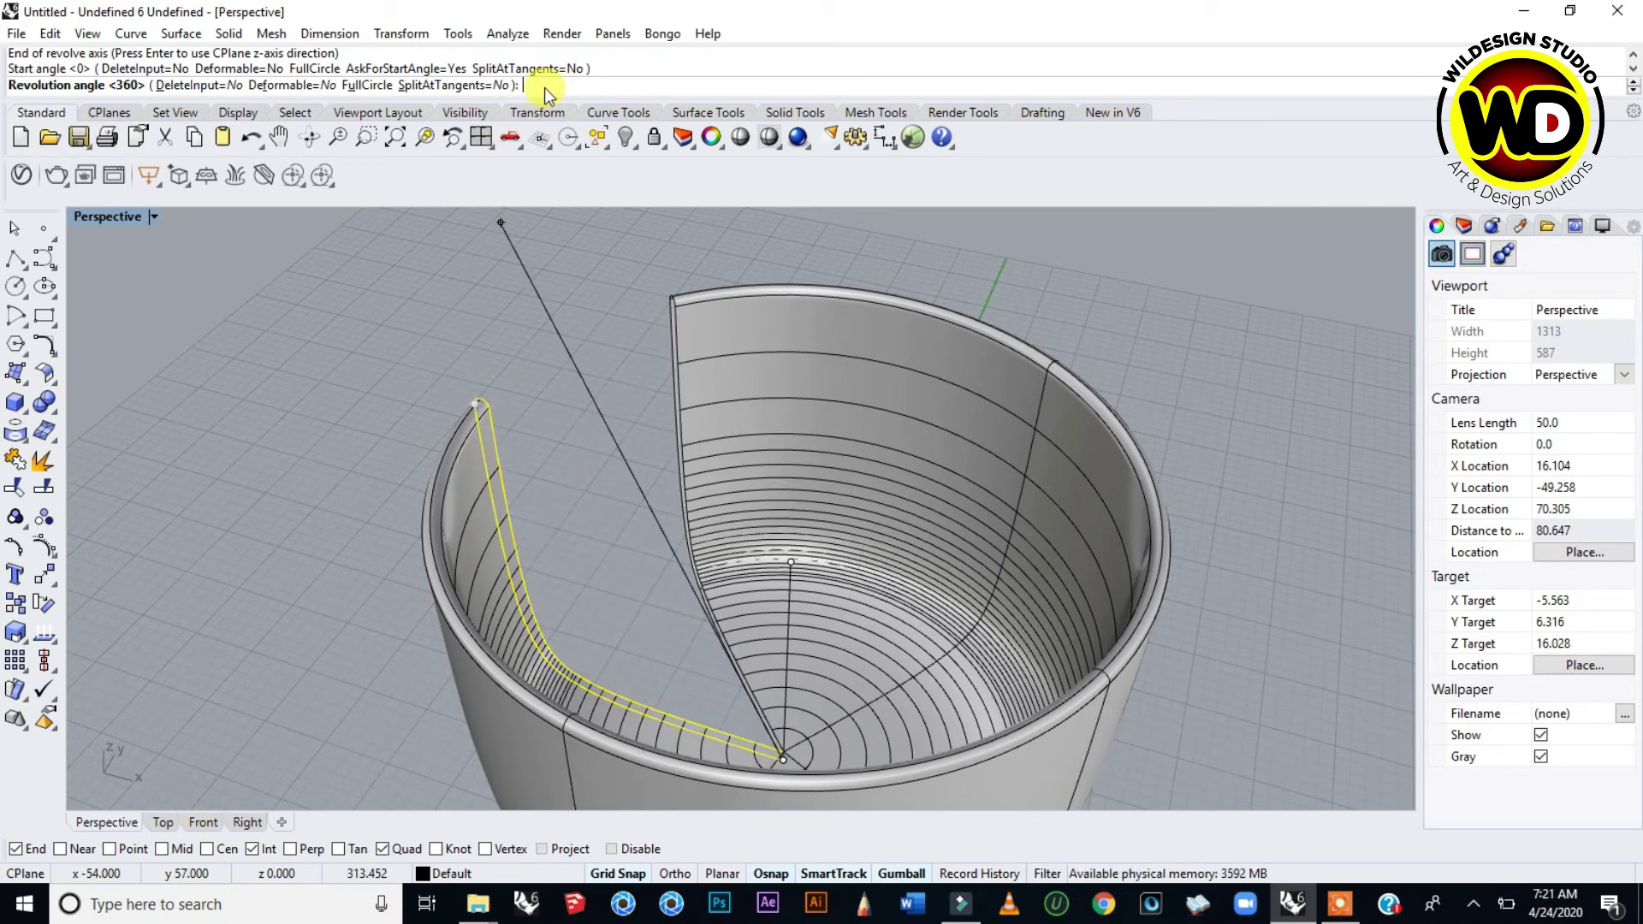
# - Try revolution angles of 270° and then 70°, orbiting to inspect each partial bowl preview
pyautogui.write('270')
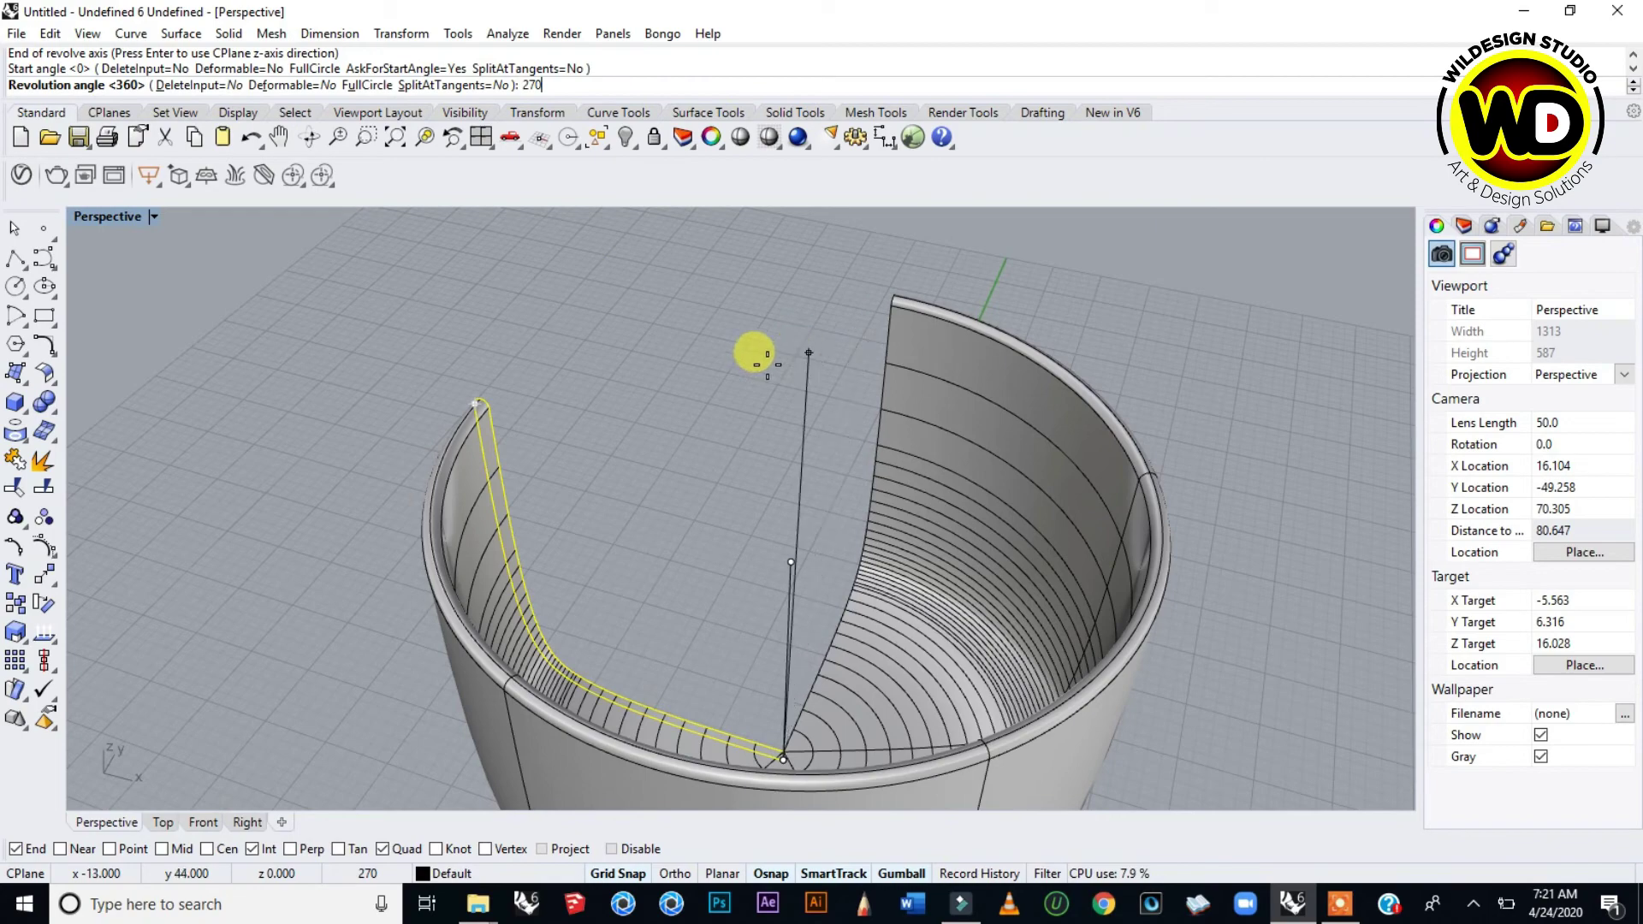
pyautogui.moveTo(795, 350); pyautogui.dragTo(813, 423, button='right')
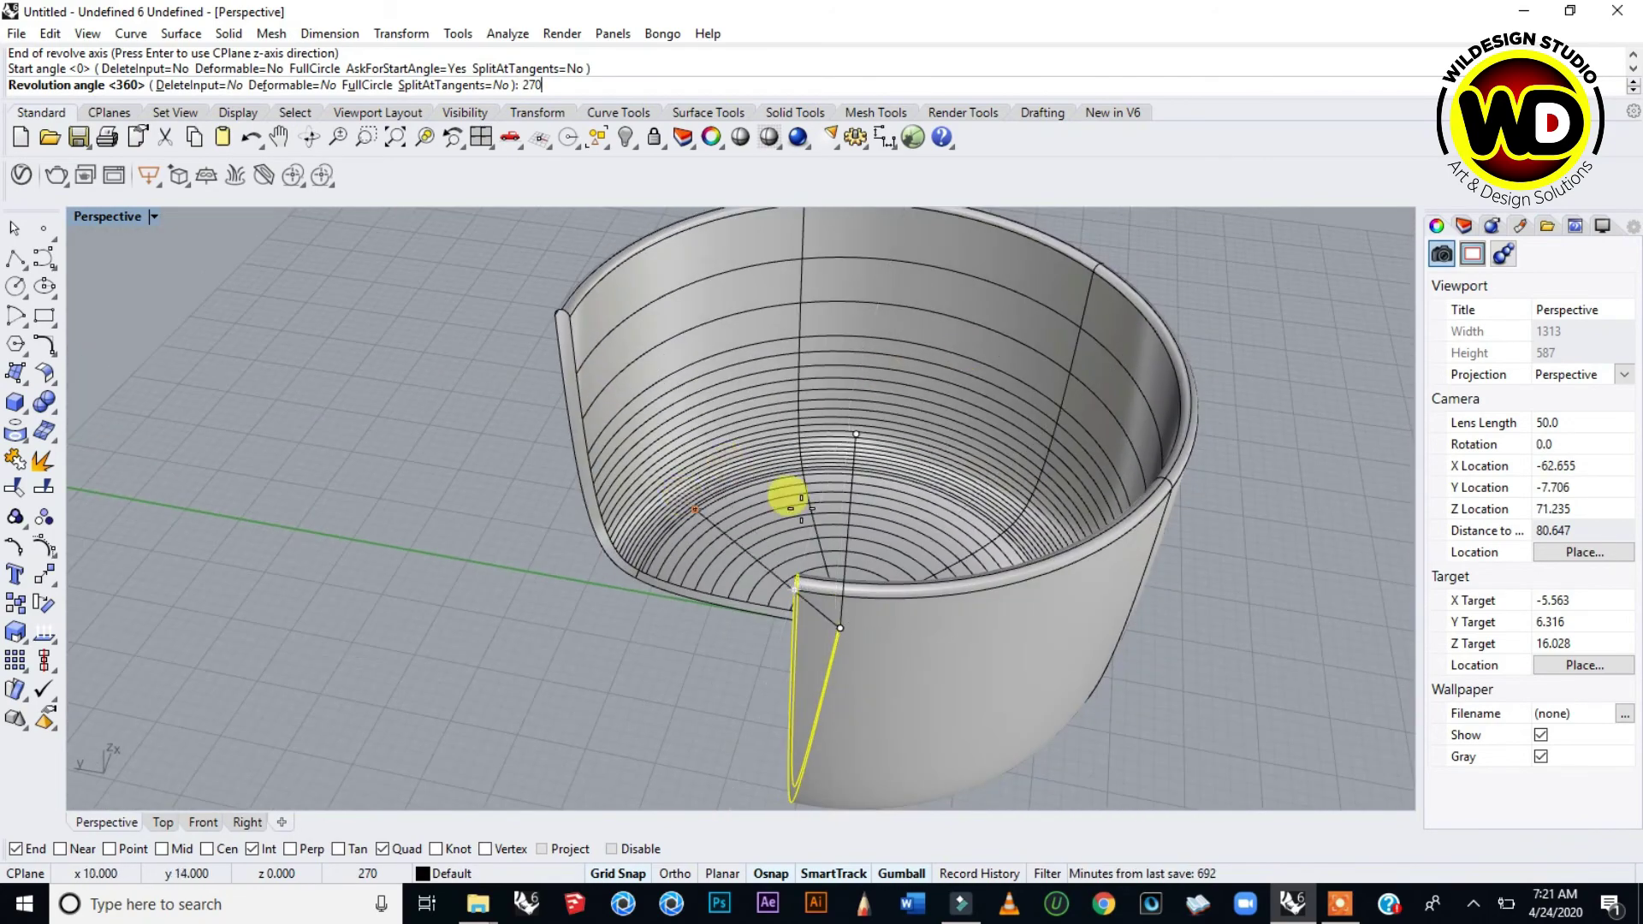
pyautogui.moveTo(791, 496); pyautogui.dragTo(690, 315, button='right')
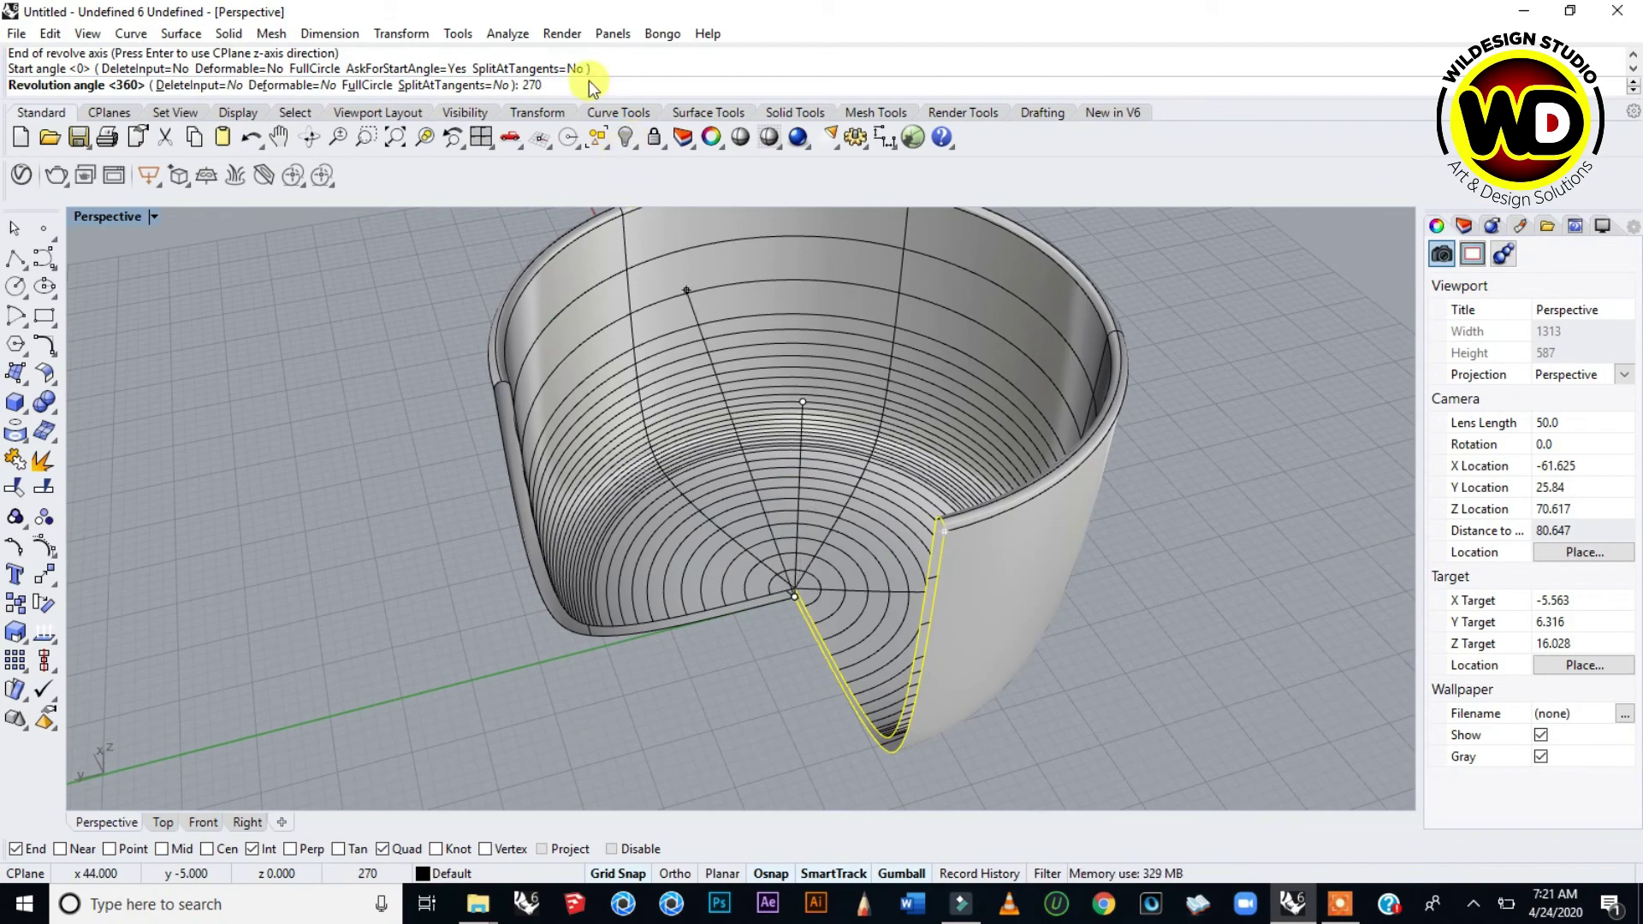
pyautogui.press('BackSpace')
pyautogui.press('BackSpace')
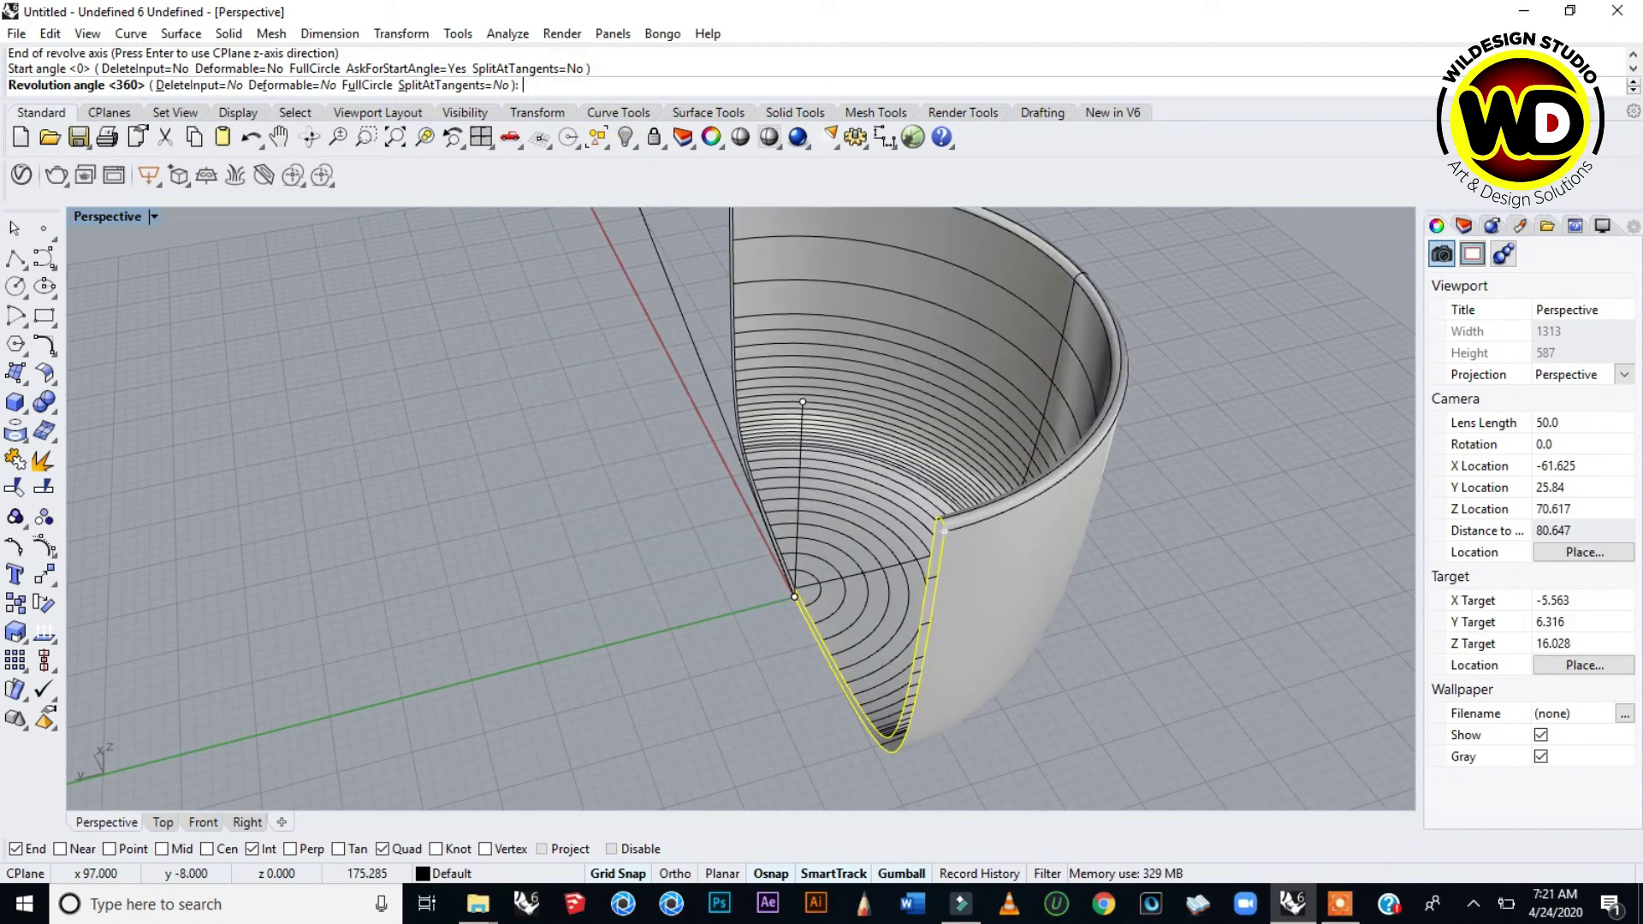
pyautogui.write('70')
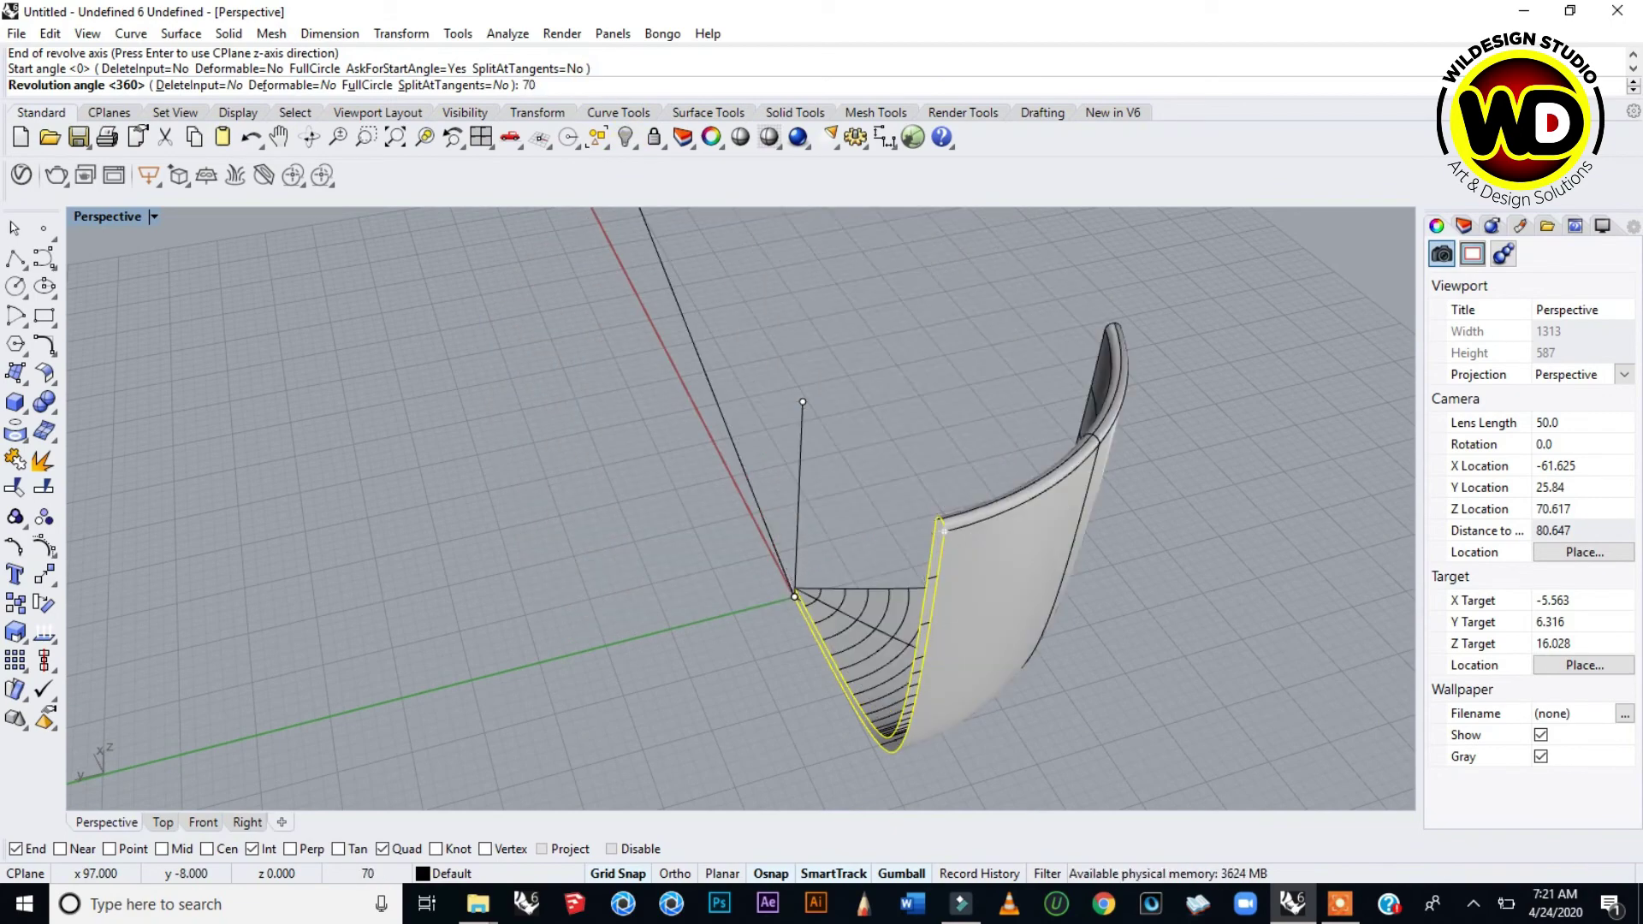
pyautogui.moveTo(729, 539); pyautogui.dragTo(1055, 555, button='right')
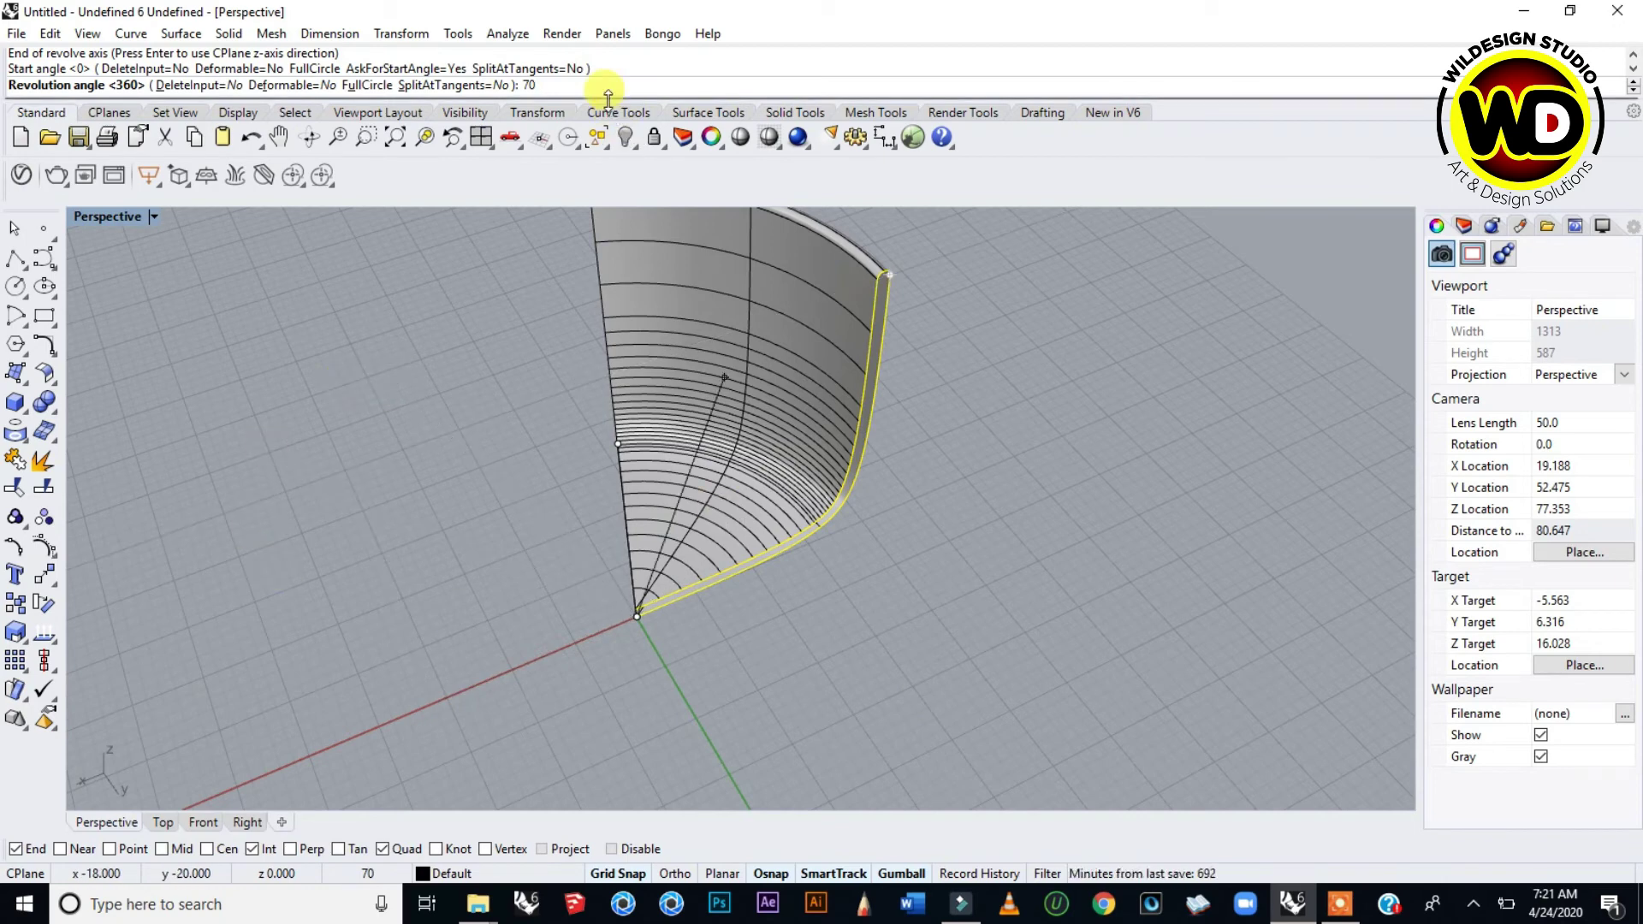
# - Clear the angle value, then zoom out and orbit around the revolve preview
pyautogui.press('BackSpace')
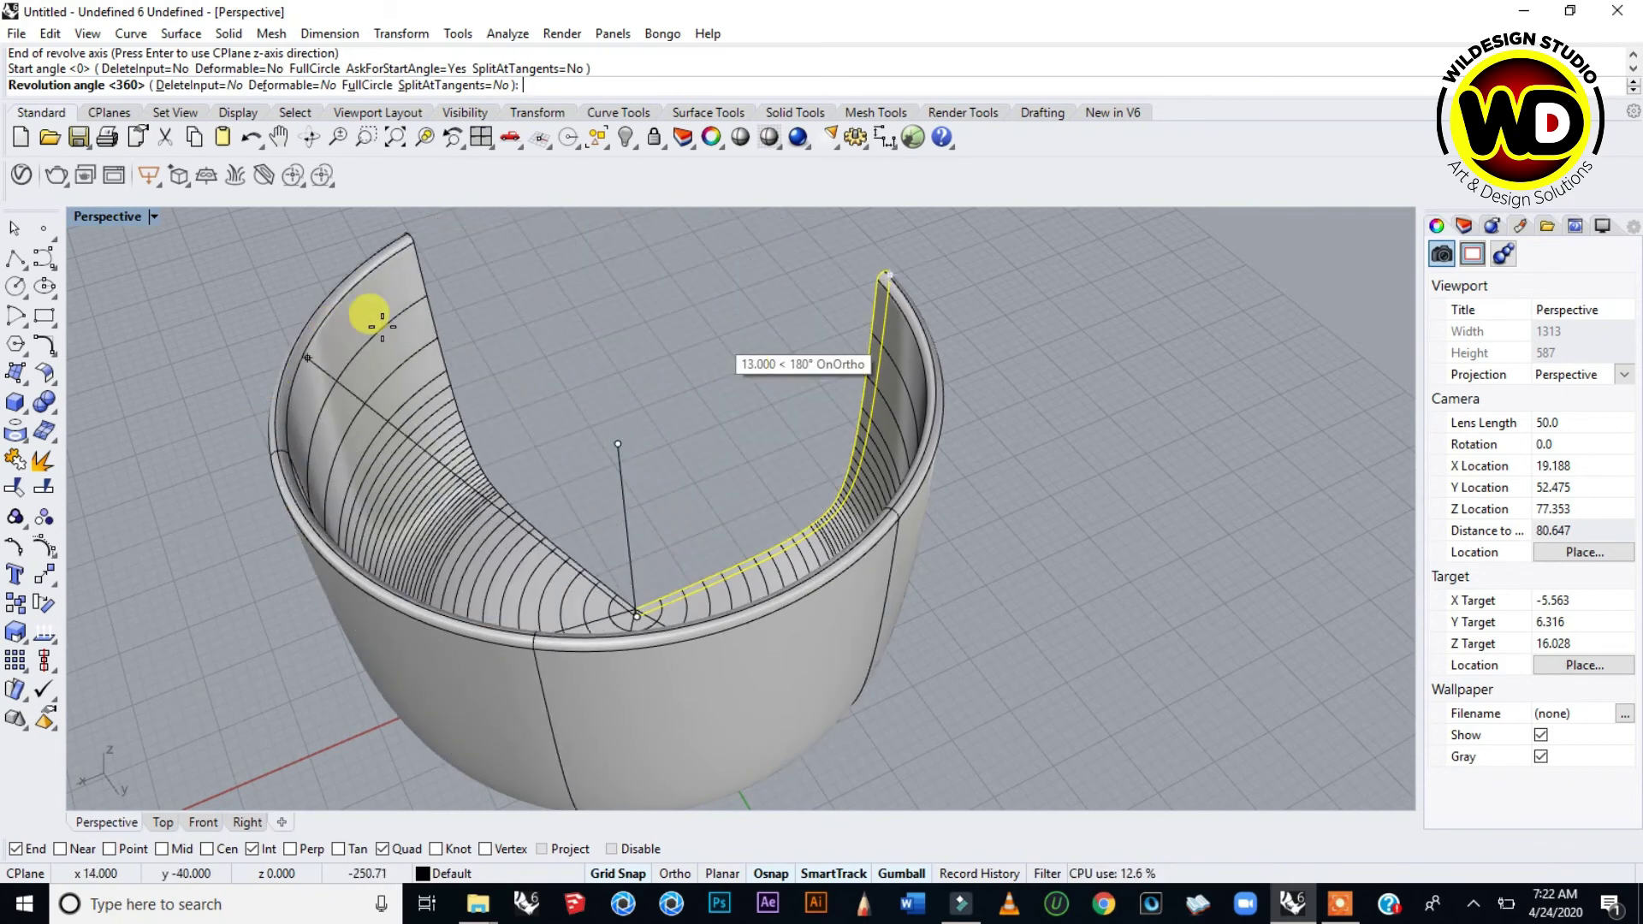
pyautogui.moveTo(451, 305); pyautogui.dragTo(587, 371, button='right')
pyautogui.scroll(-3, 587, 371)
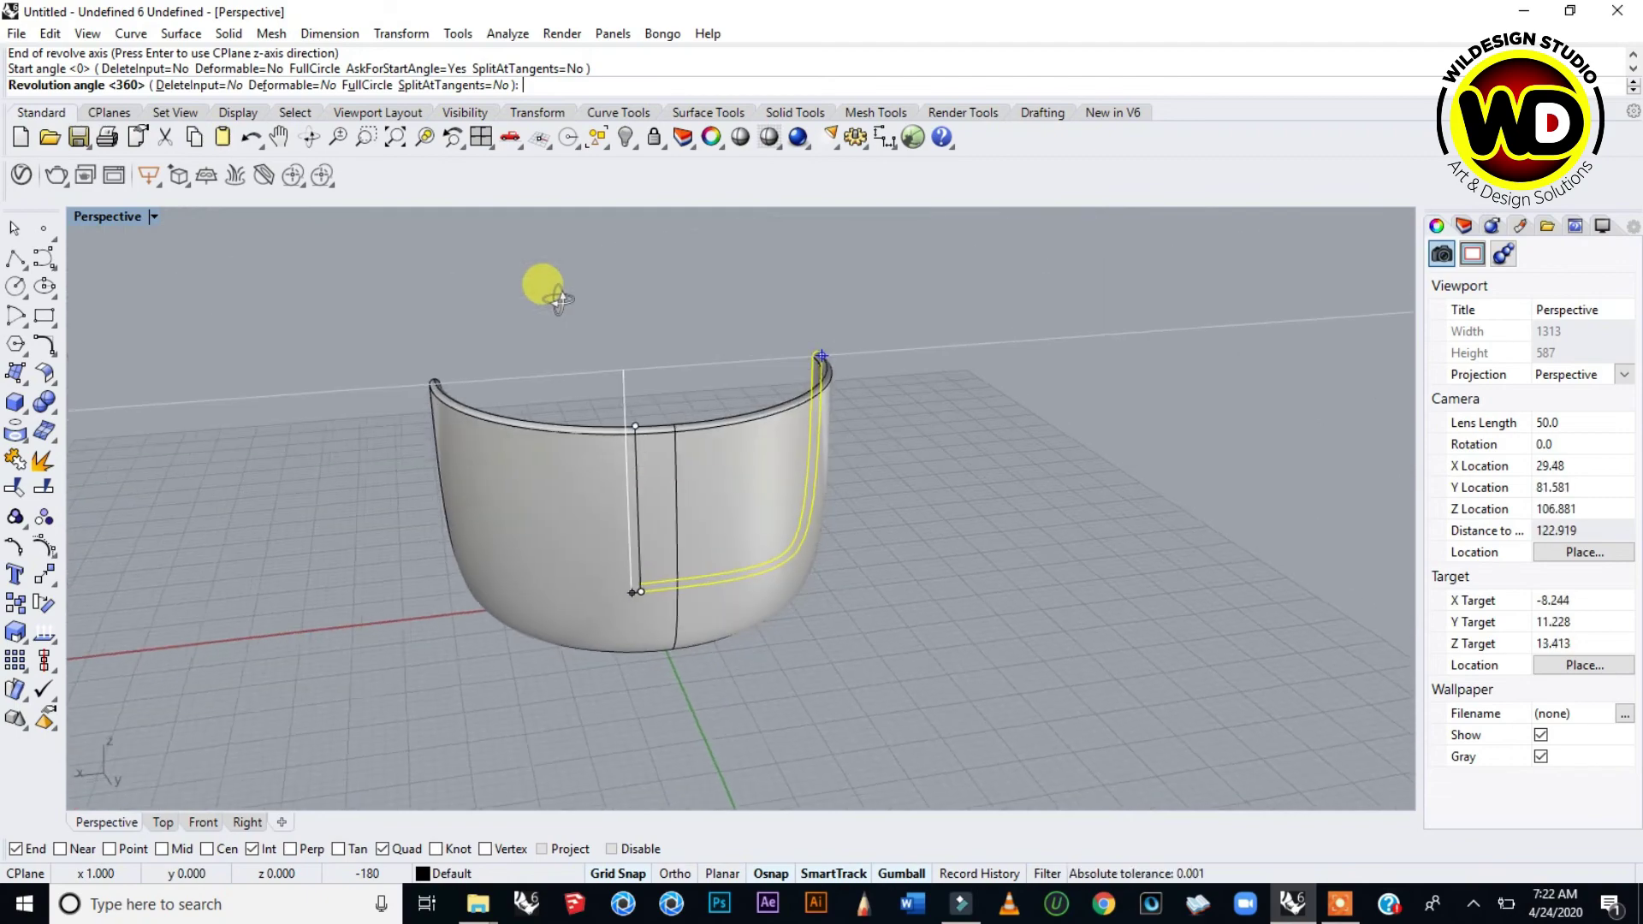
pyautogui.moveTo(558, 299); pyautogui.dragTo(1085, 393, button='right')
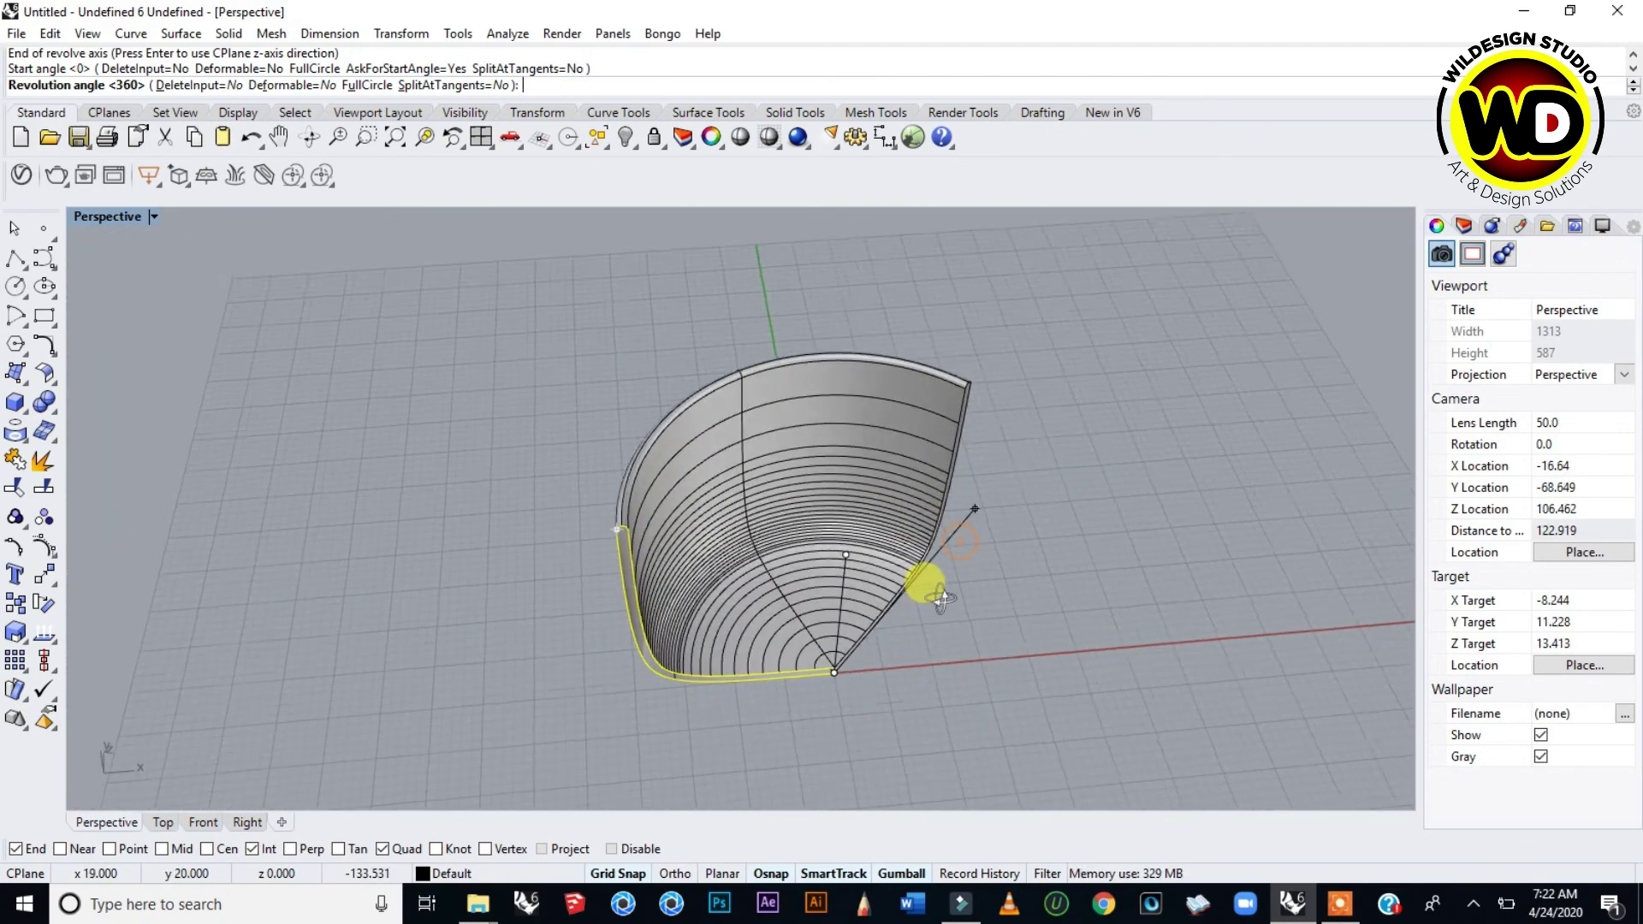
pyautogui.moveTo(939, 599); pyautogui.dragTo(873, 711, button='right')
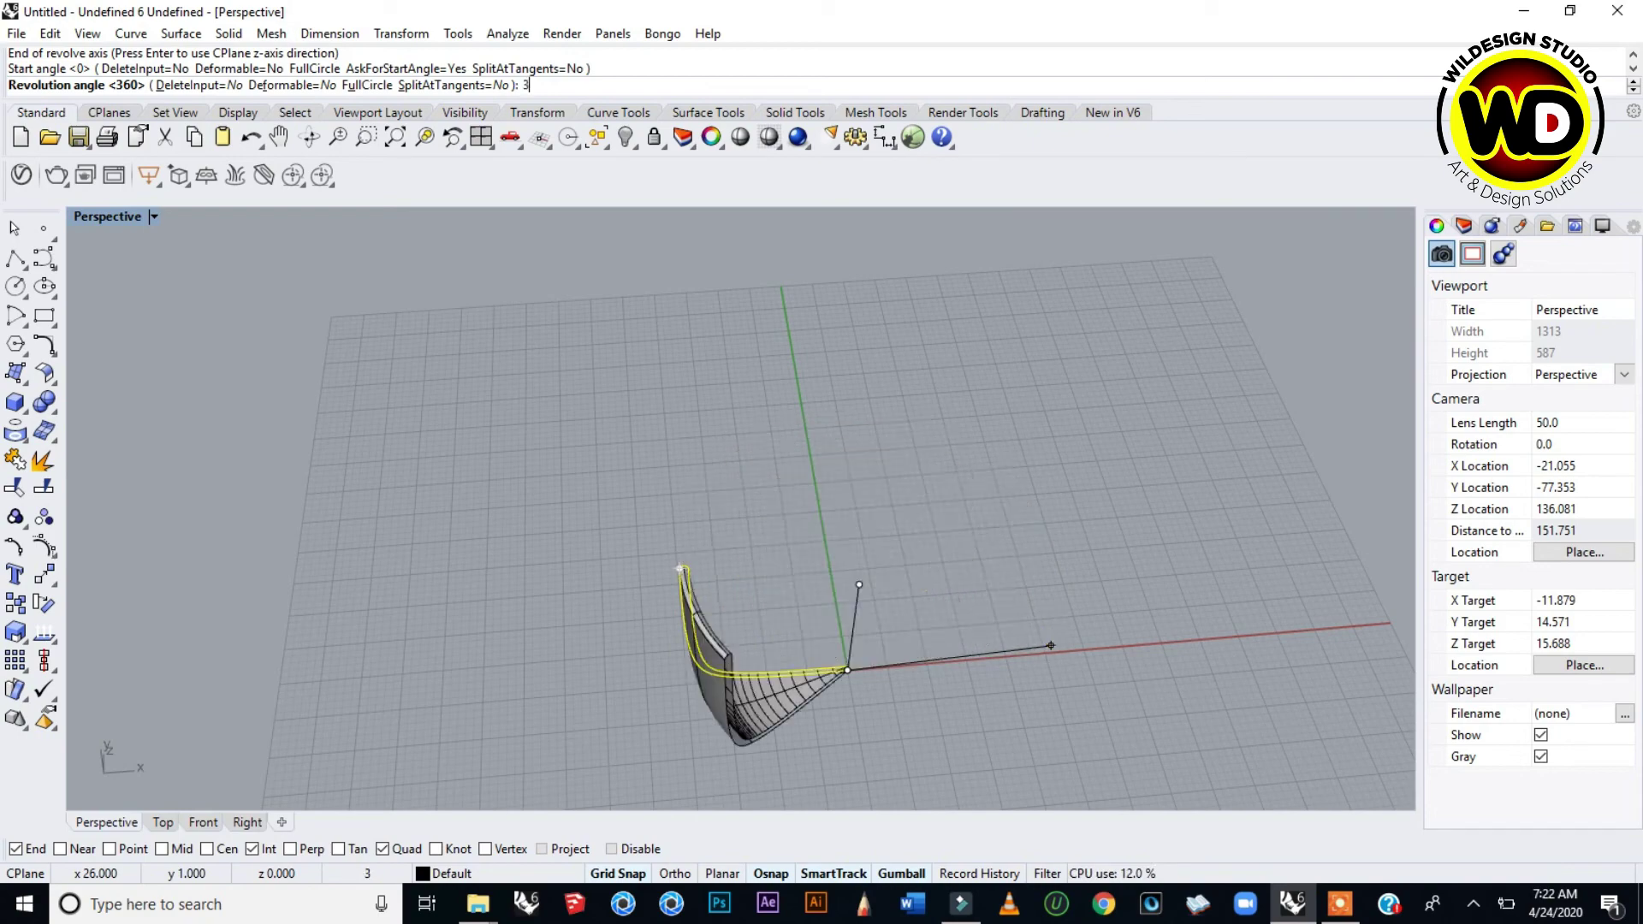
# - Enter a 360° revolution angle to create the full bowl, then orbit and zoom around it
pyautogui.write('360')
pyautogui.press('Return')
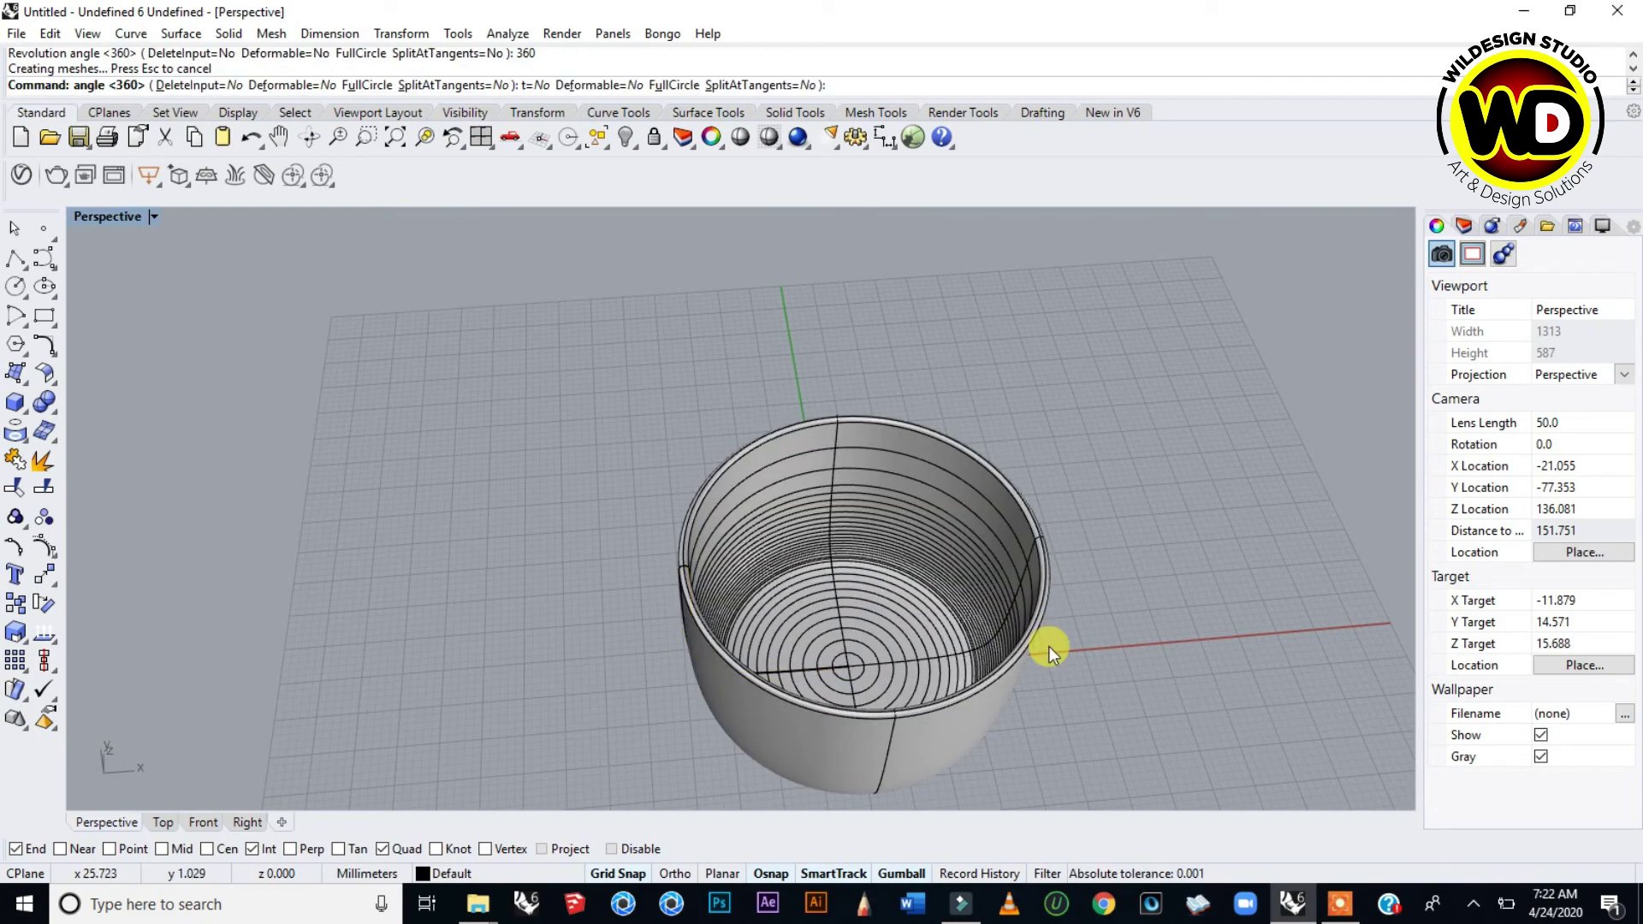
pyautogui.moveTo(1090, 712); pyautogui.dragTo(930, 615, button='right')
pyautogui.scroll(3, 933, 599)
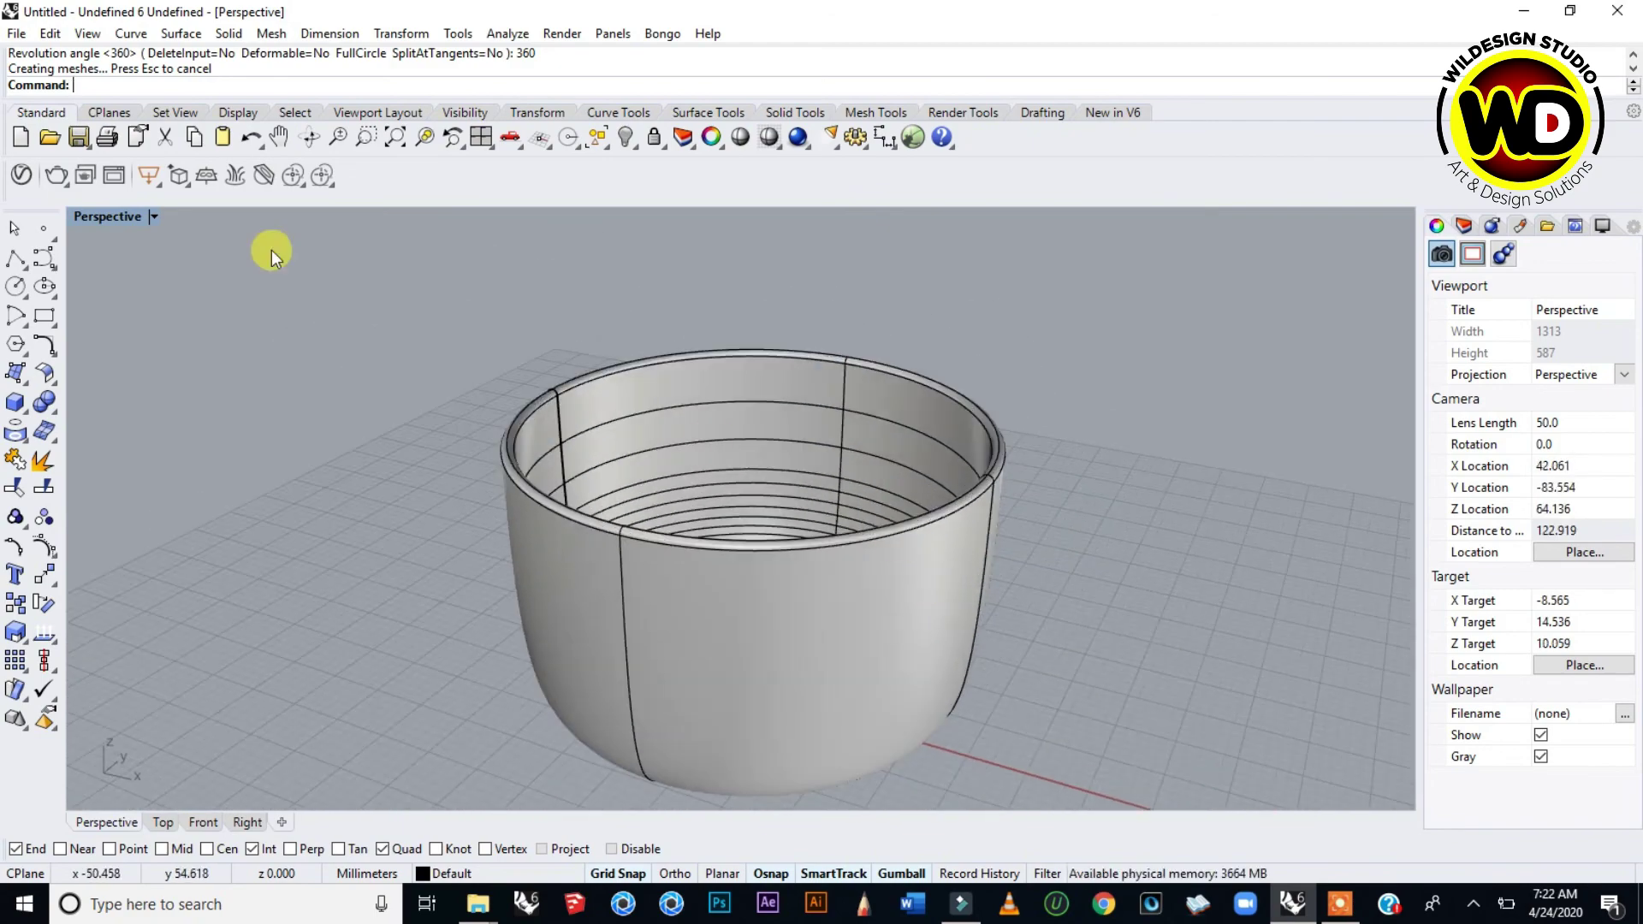
pyautogui.click(152, 215)
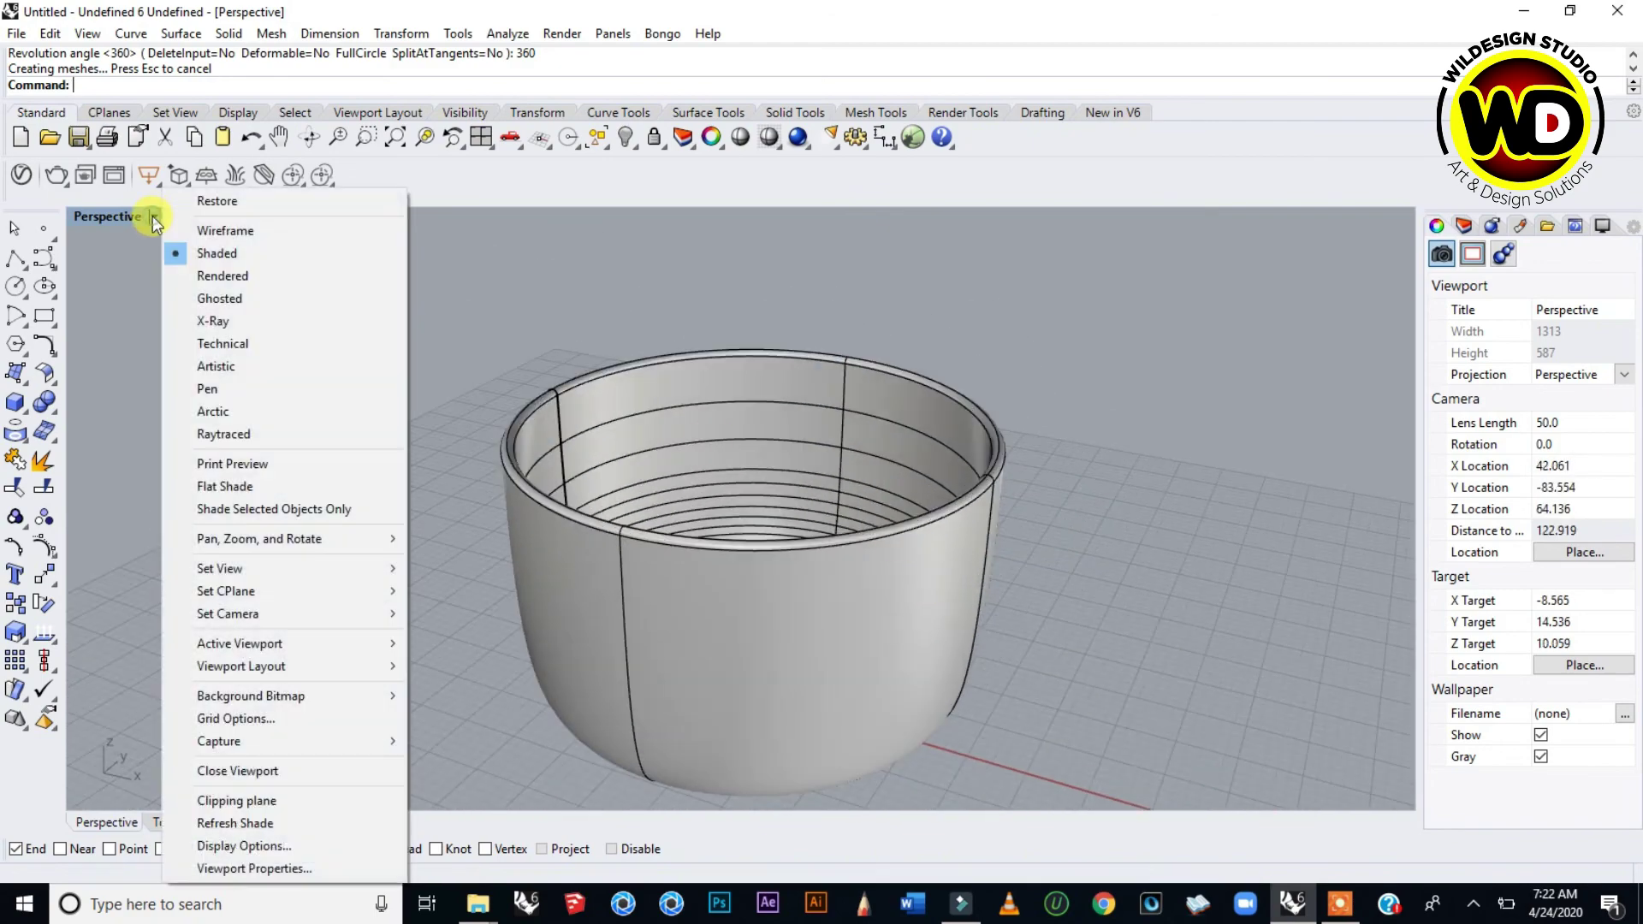
# - Switch the Perspective view to Rendered display and orbit to look down into the white bowl
pyautogui.click(222, 276)
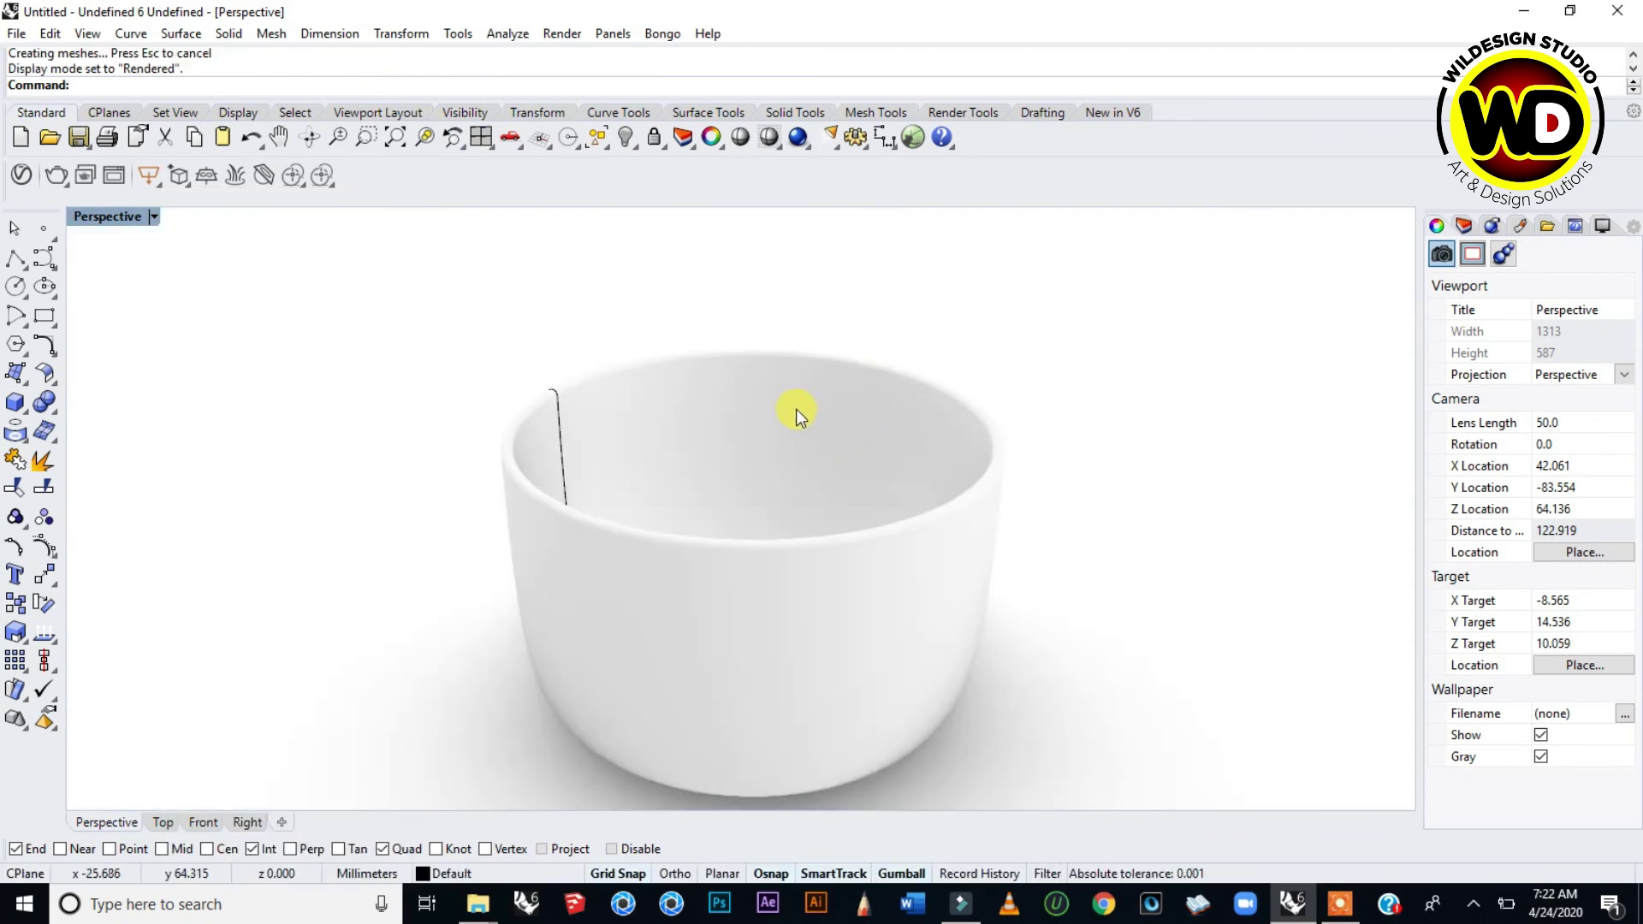
pyautogui.moveTo(796, 409); pyautogui.dragTo(1015, 468, button='right')
pyautogui.scroll(6, 950, 445)
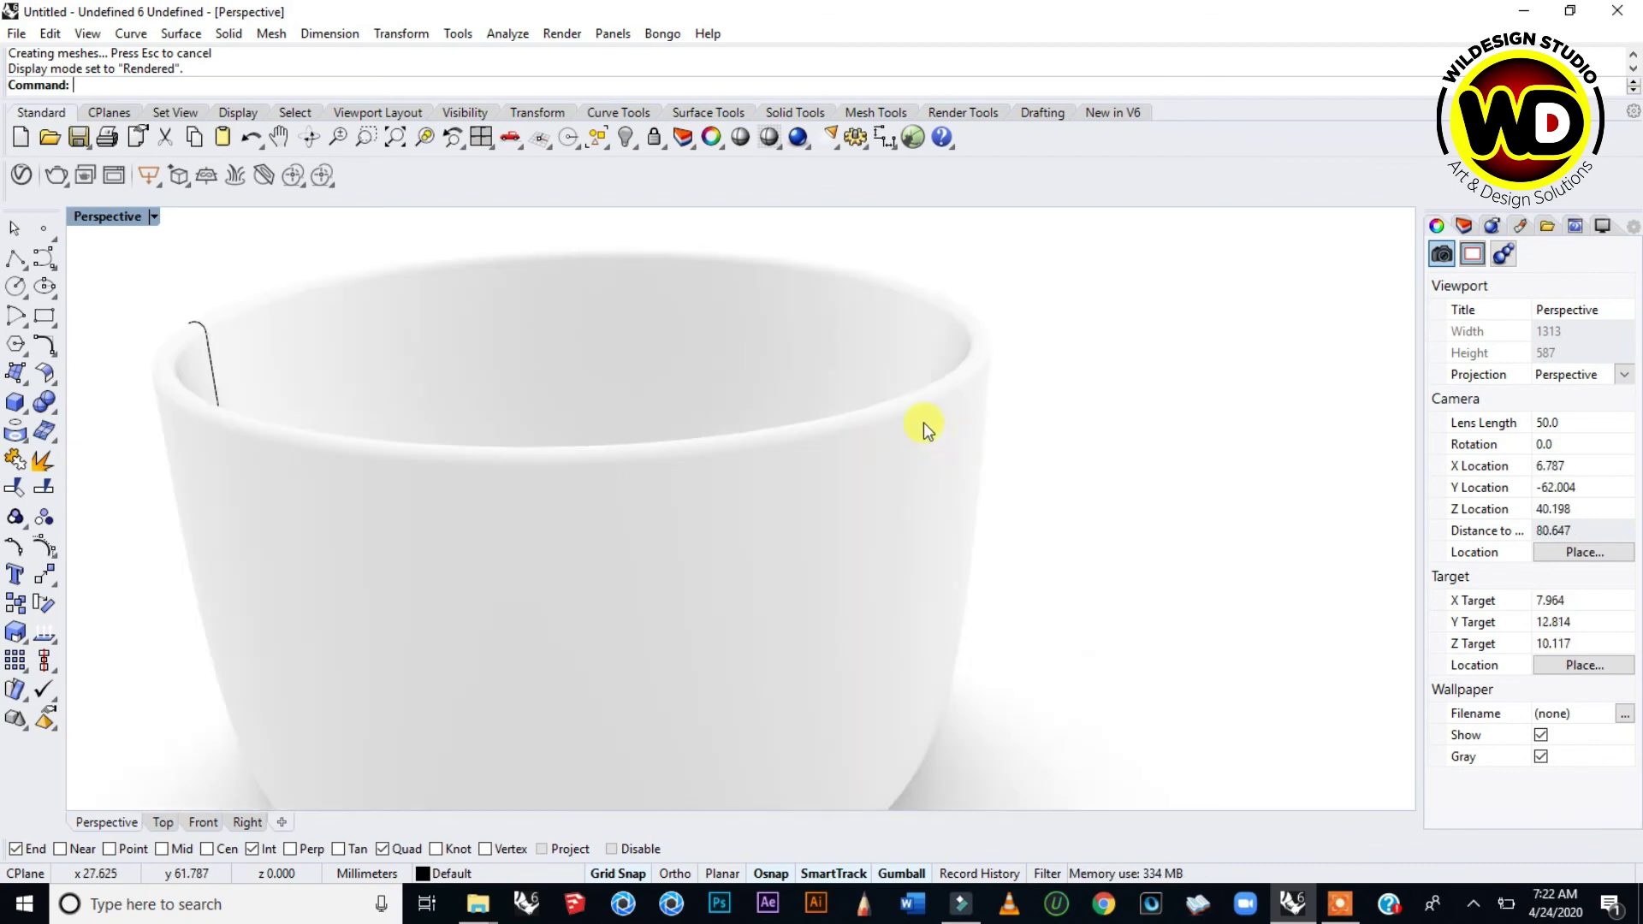
pyautogui.scroll(-2, 922, 423)
pyautogui.scroll(-2, 922, 423)
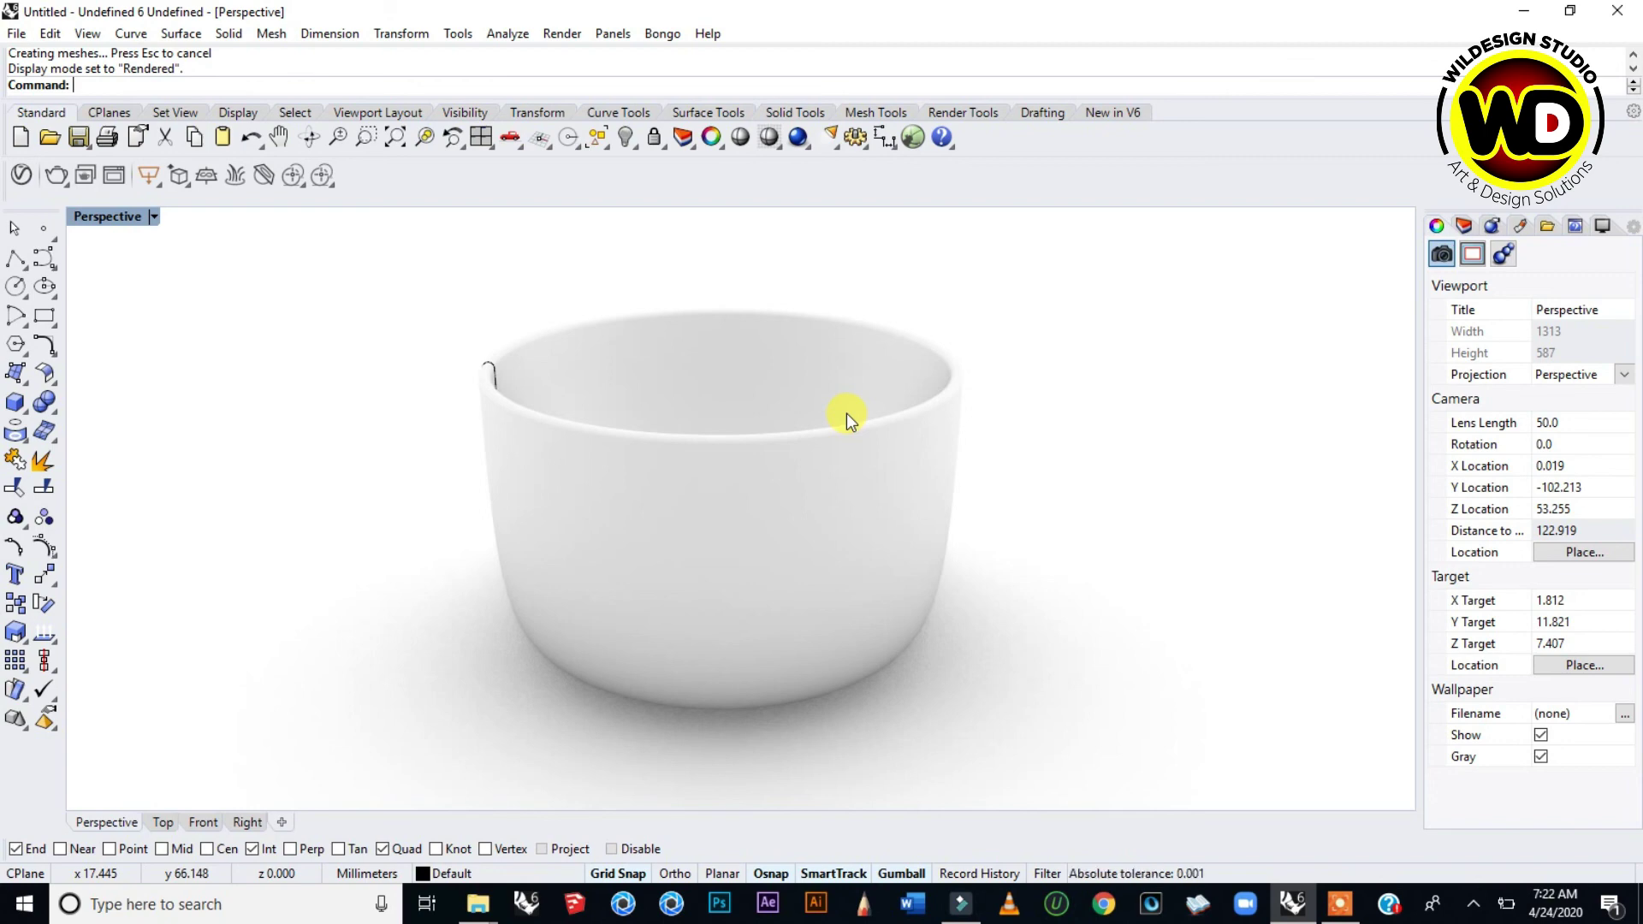
pyautogui.moveTo(890, 367)
pyautogui.mouseDown(button='right')
pyautogui.moveTo(881, 531)
pyautogui.moveTo(898, 431)
pyautogui.moveTo(890, 330)
pyautogui.moveTo(880, 342)
pyautogui.mouseUp(button='right')
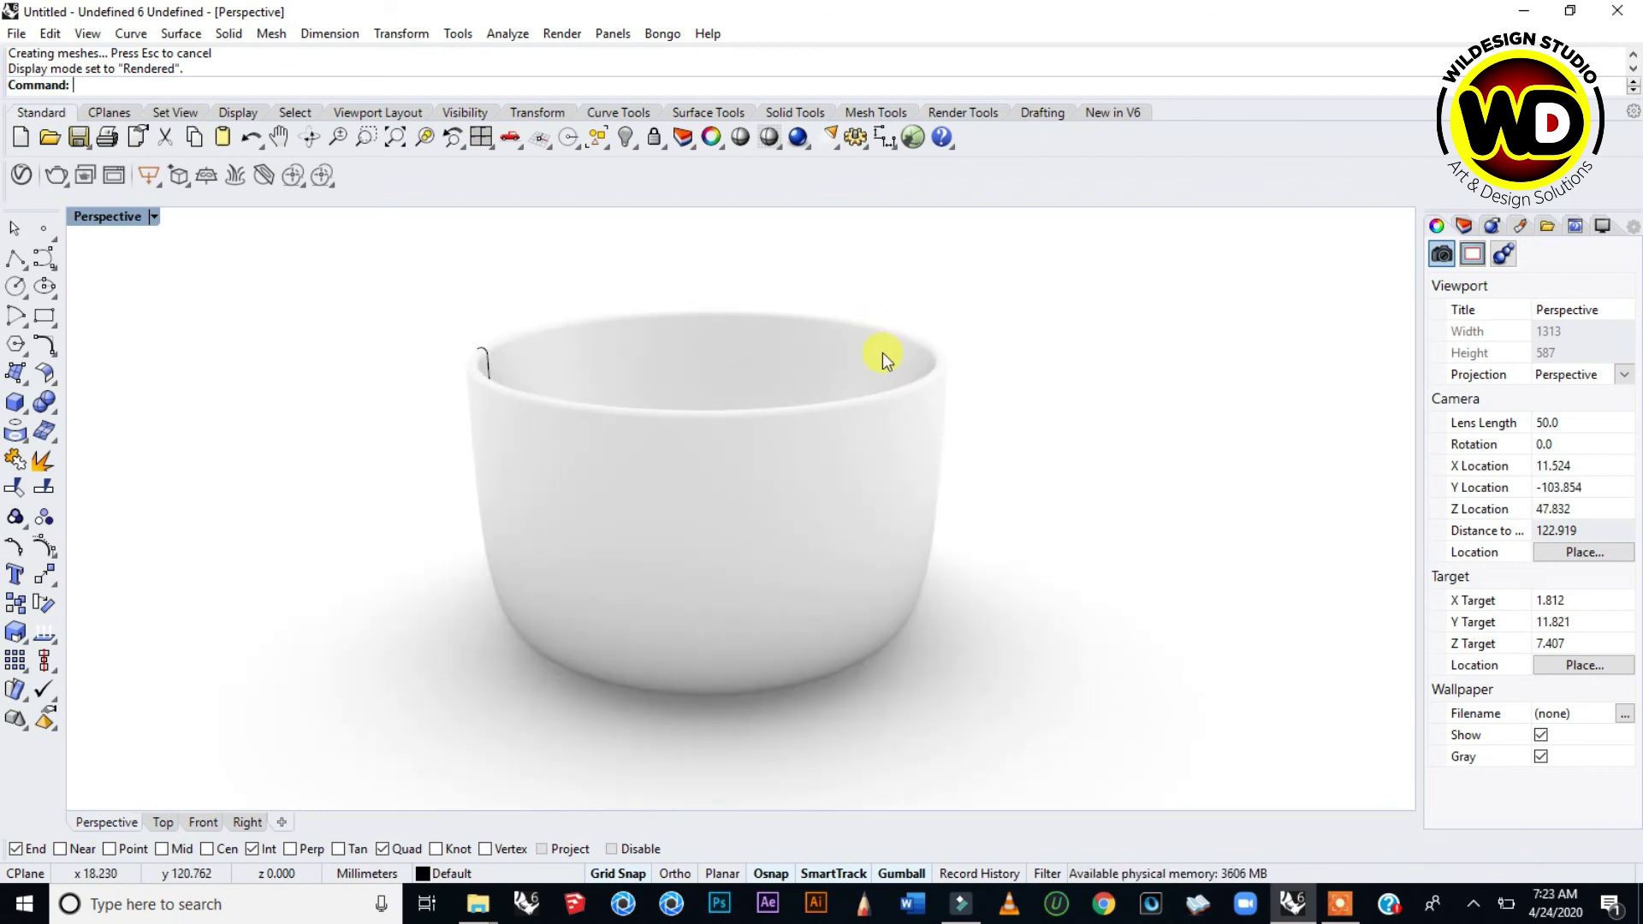
pyautogui.click(1342, 907)
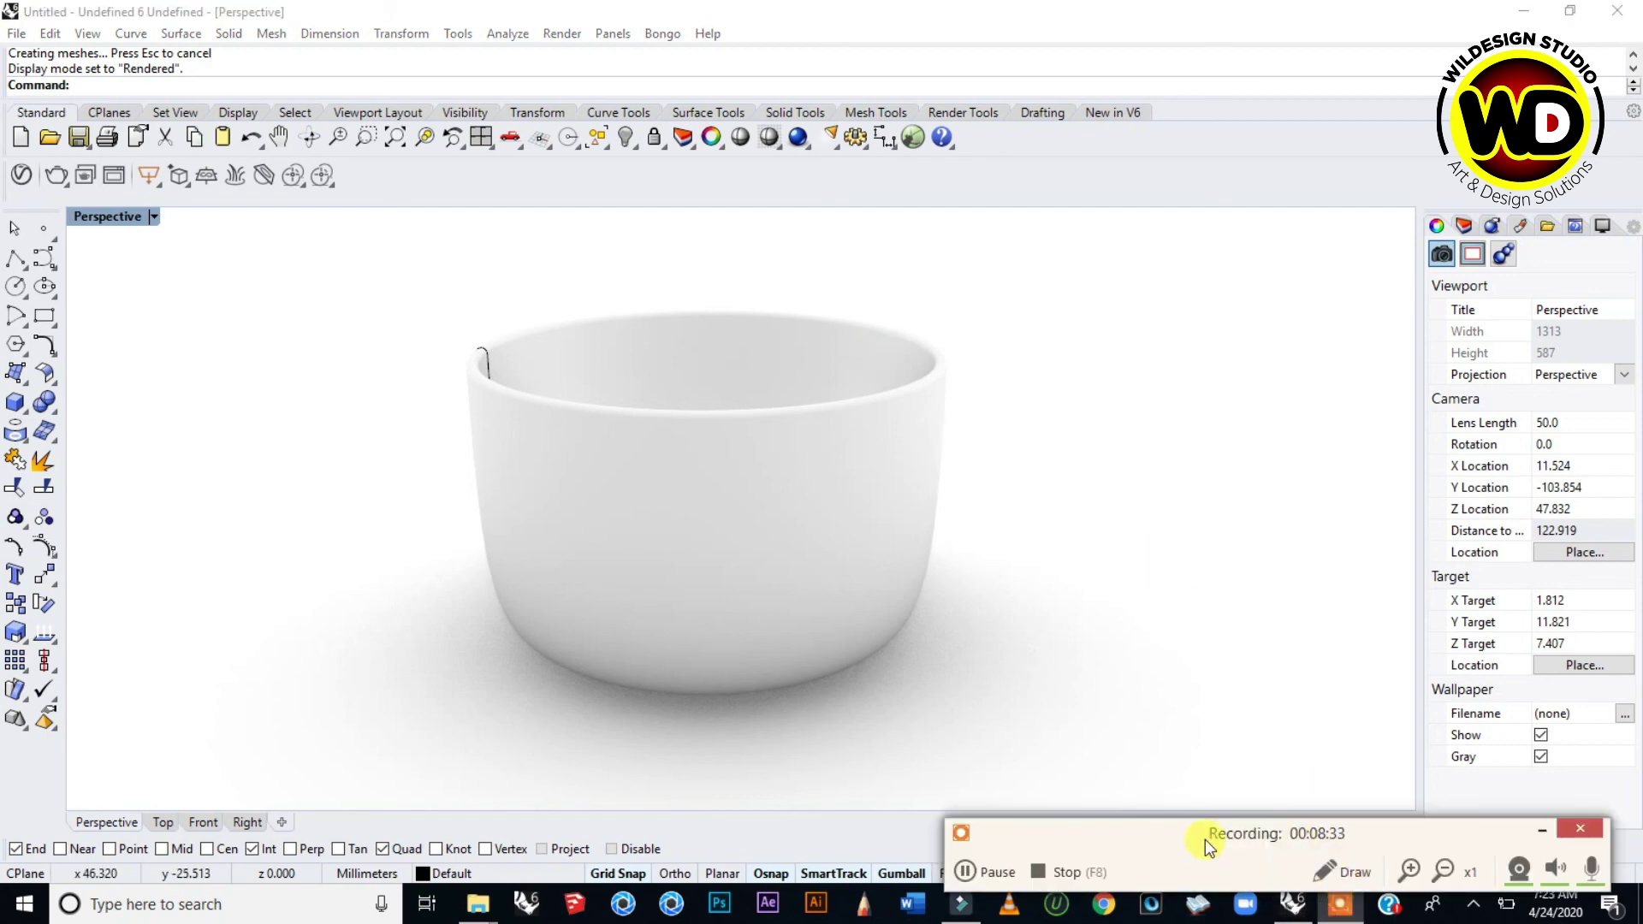